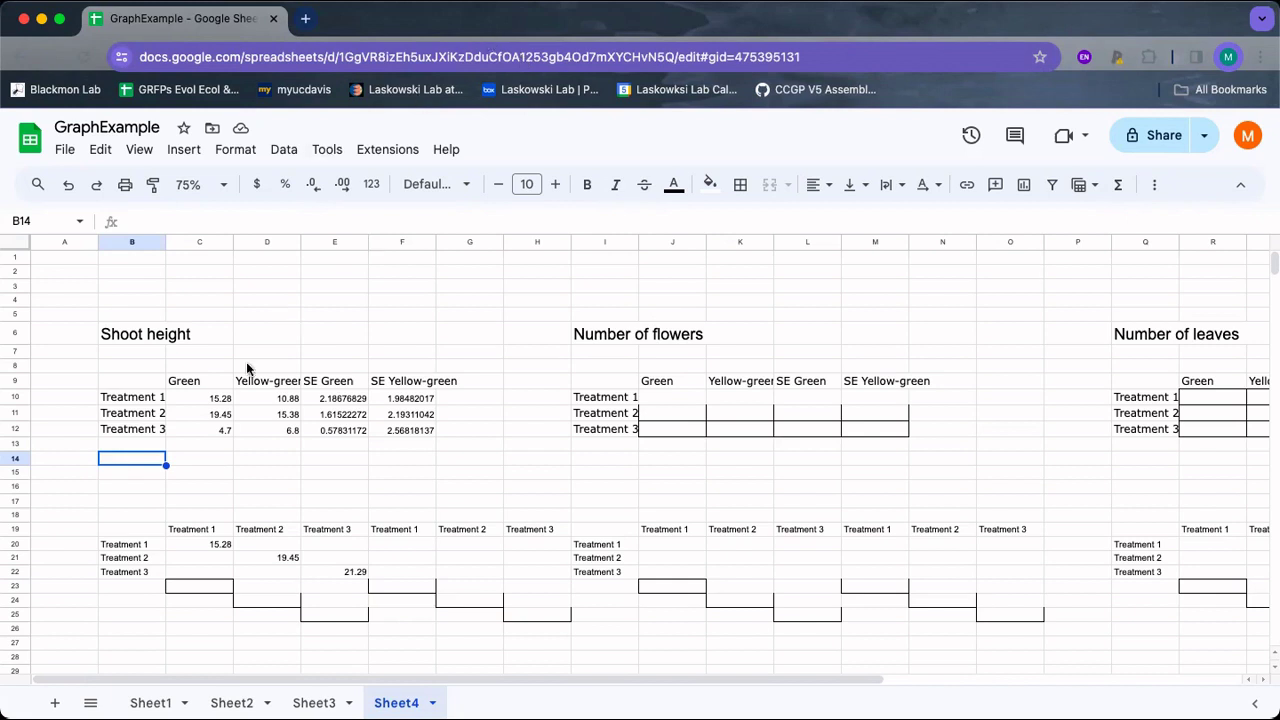
- Examine the Shoot height table's means and standard errors by treatment, and the matching Number of flowers and Number of leaves tables
{"action": "left_click", "coordinate": [216, 400]}
{"action": "left_click_drag", "start_coordinate": [216, 400], "coordinate": [287, 431]}
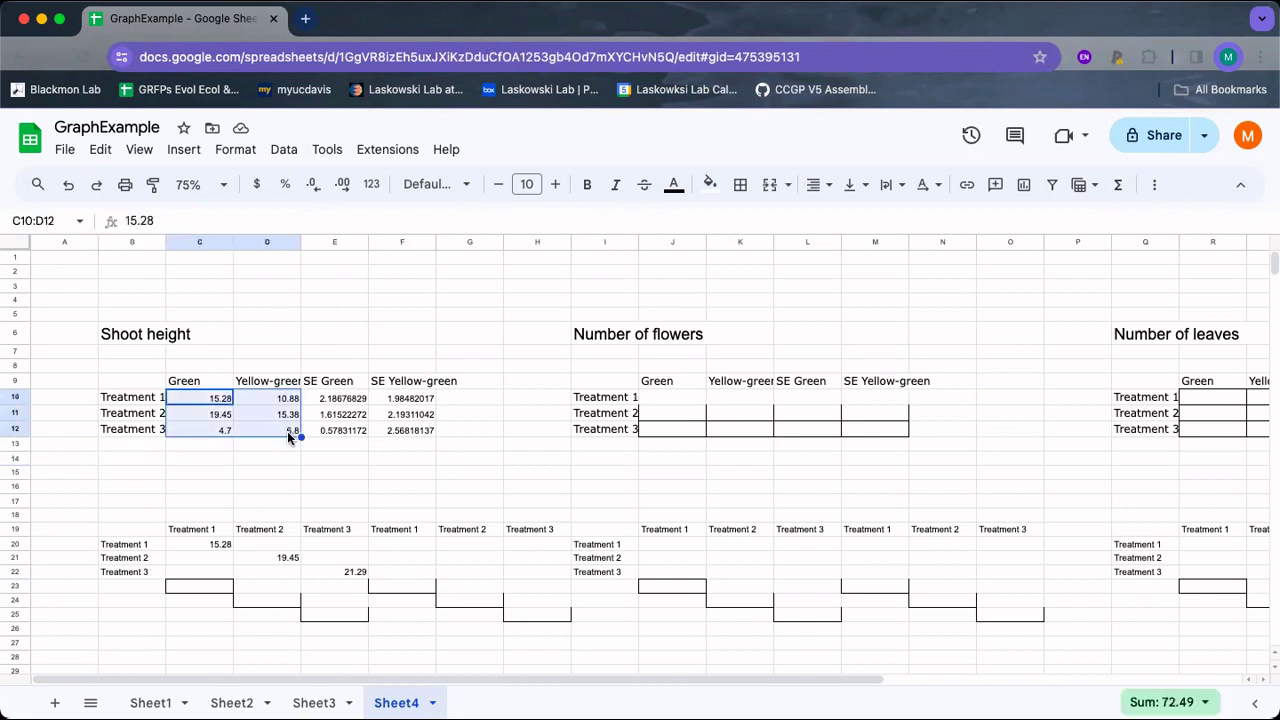
{"action": "left_click", "coordinate": [366, 398]}
{"action": "left_click_drag", "start_coordinate": [367, 398], "coordinate": [432, 432]}
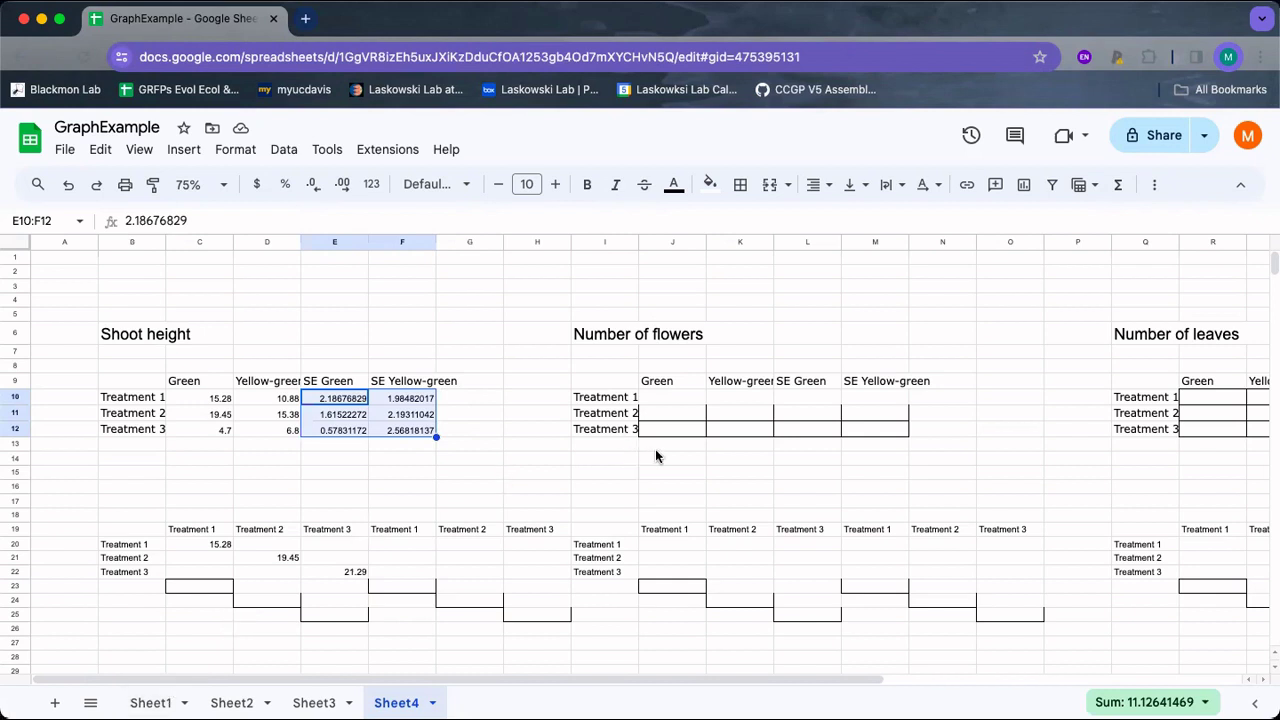
{"action": "scroll", "coordinate": [656, 456], "scroll_direction": "right", "scroll_amount": 6}
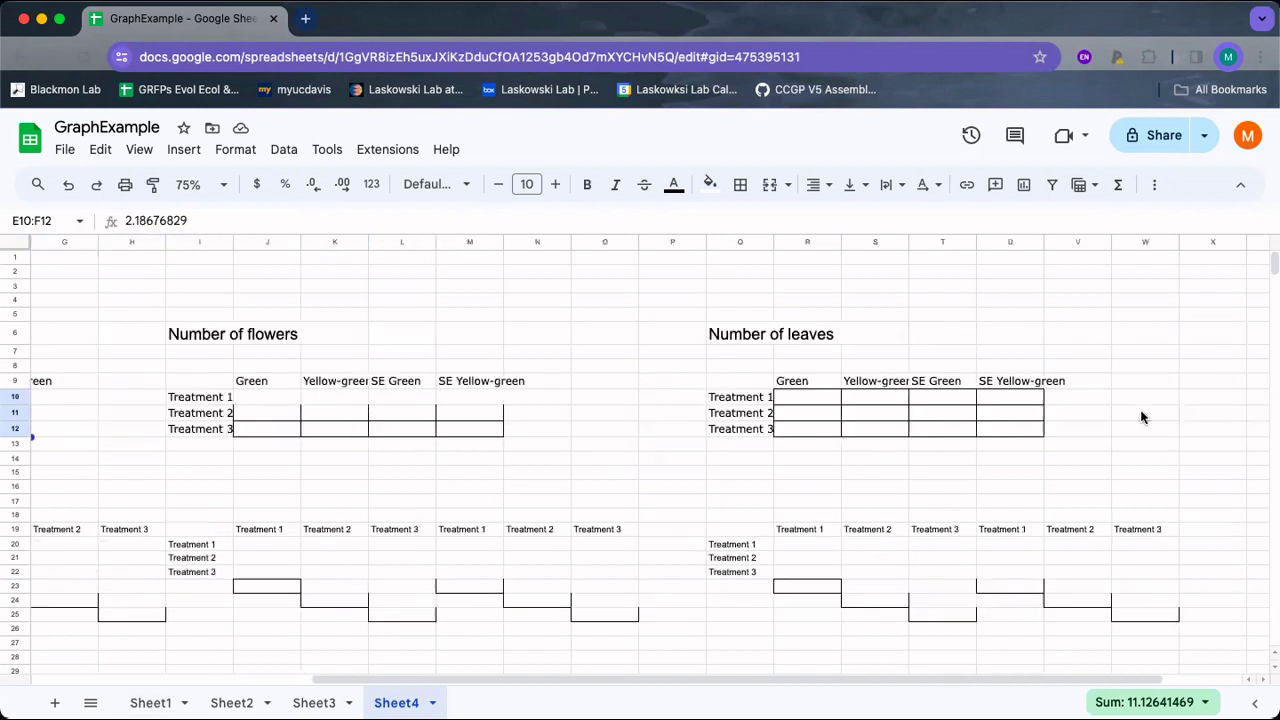
{"action": "scroll", "coordinate": [1100, 415], "scroll_direction": "left", "scroll_amount": 7}
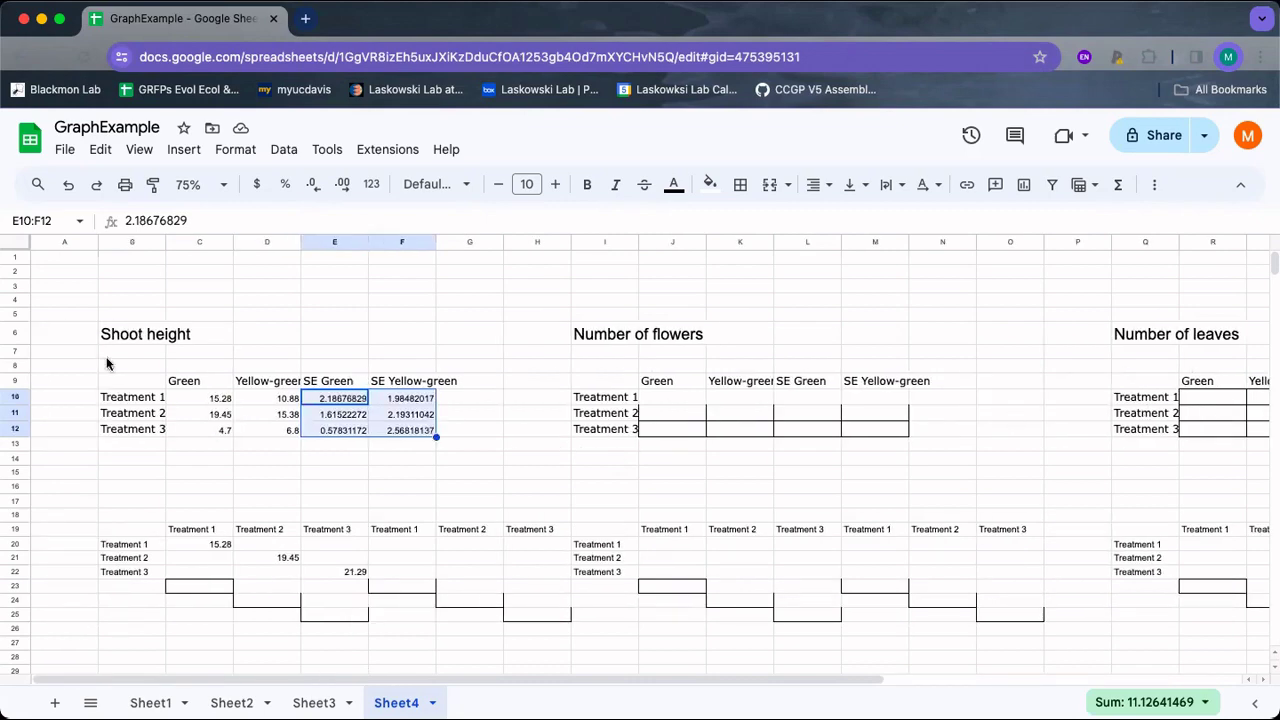
{"action": "scroll", "coordinate": [773, 425], "scroll_direction": "right", "scroll_amount": 5}
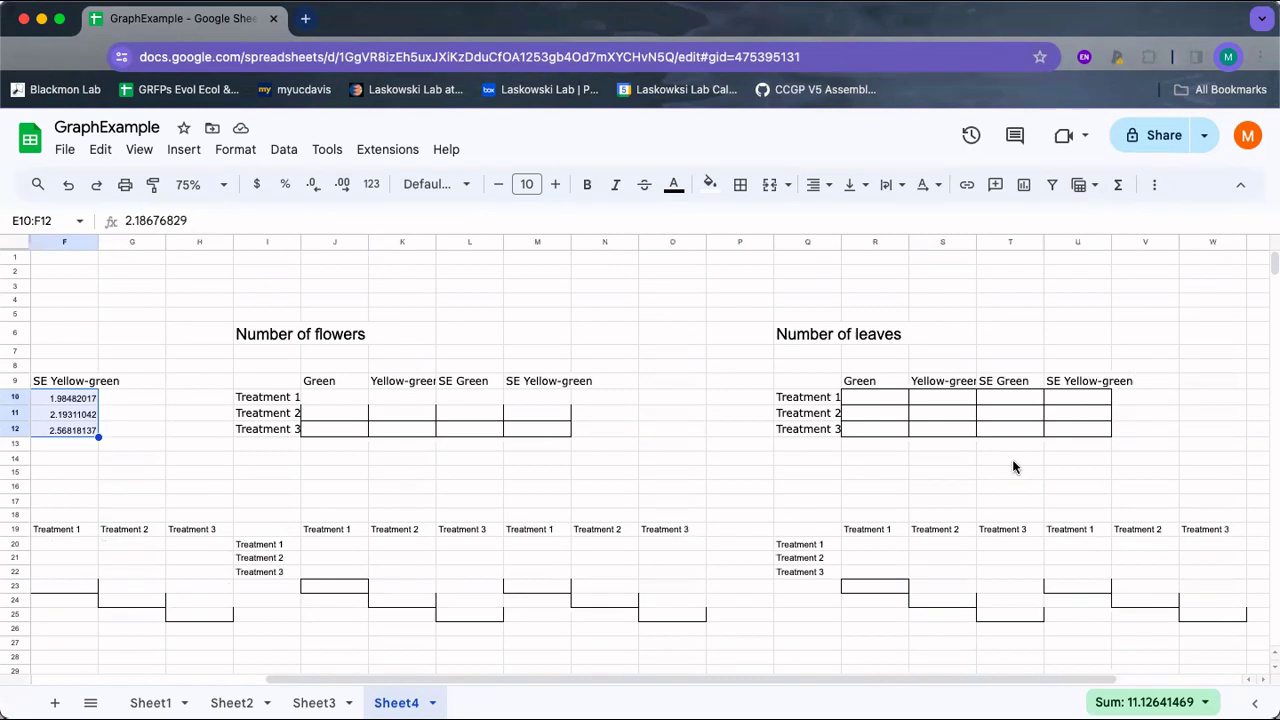
{"action": "scroll", "coordinate": [1012, 466], "scroll_direction": "left", "scroll_amount": 5}
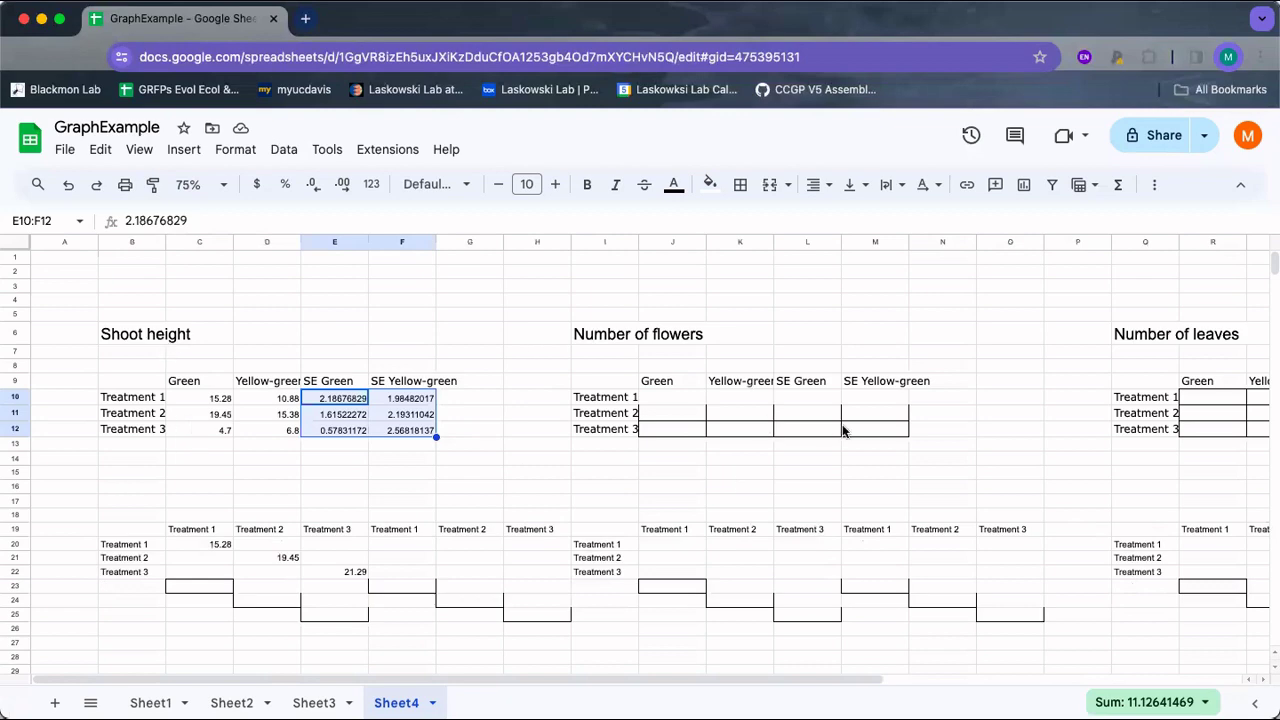
{"action": "scroll", "coordinate": [842, 430], "scroll_direction": "right", "scroll_amount": 3}
{"action": "scroll", "coordinate": [842, 430], "scroll_direction": "left", "scroll_amount": 3}
{"action": "left_click", "coordinate": [213, 404]}
{"action": "left_click", "coordinate": [385, 424], "text": "shift"}
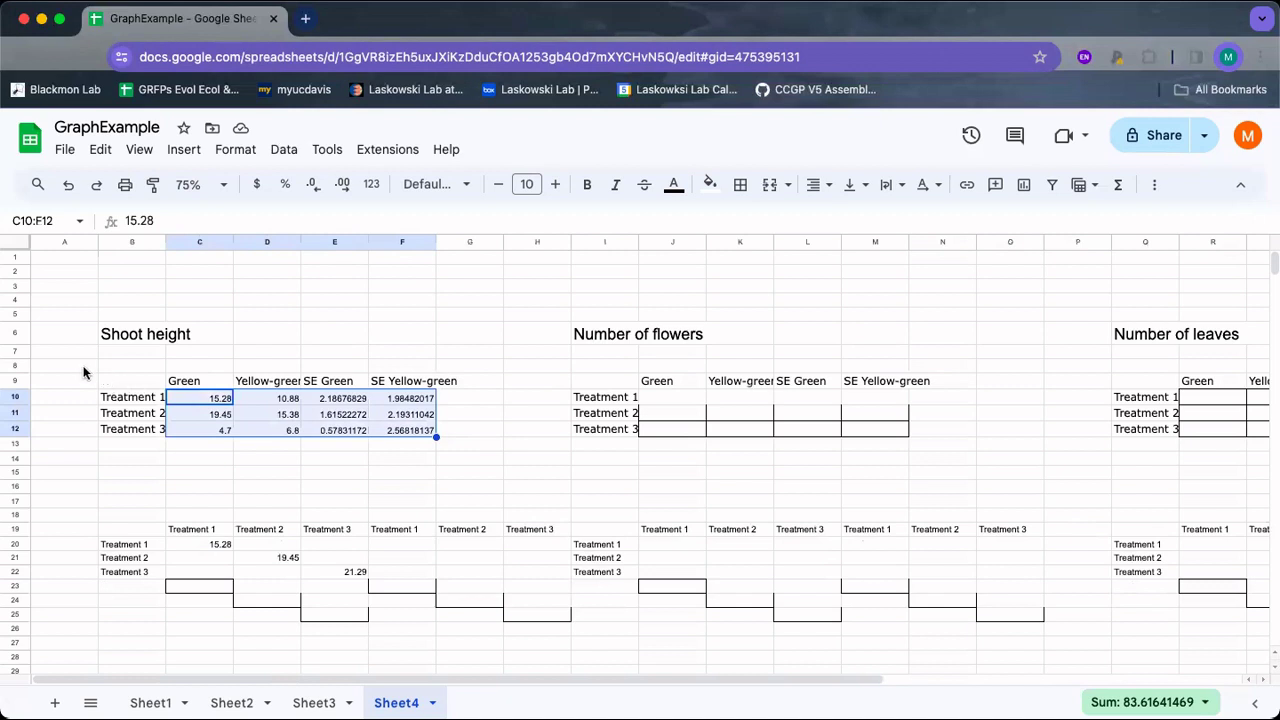
{"action": "left_click", "coordinate": [84, 368]}
{"action": "left_click", "coordinate": [337, 424], "text": "shift"}
{"action": "left_click", "coordinate": [415, 424], "text": "shift"}
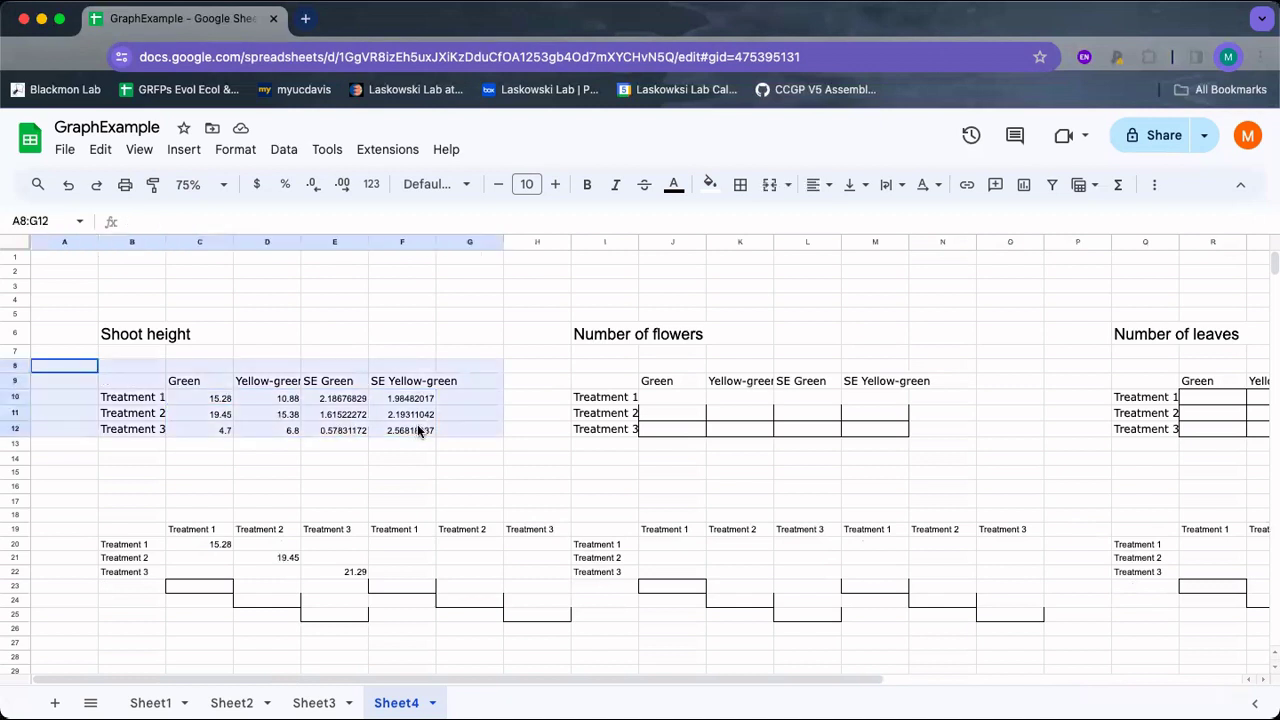
{"action": "left_click", "coordinate": [402, 430]}
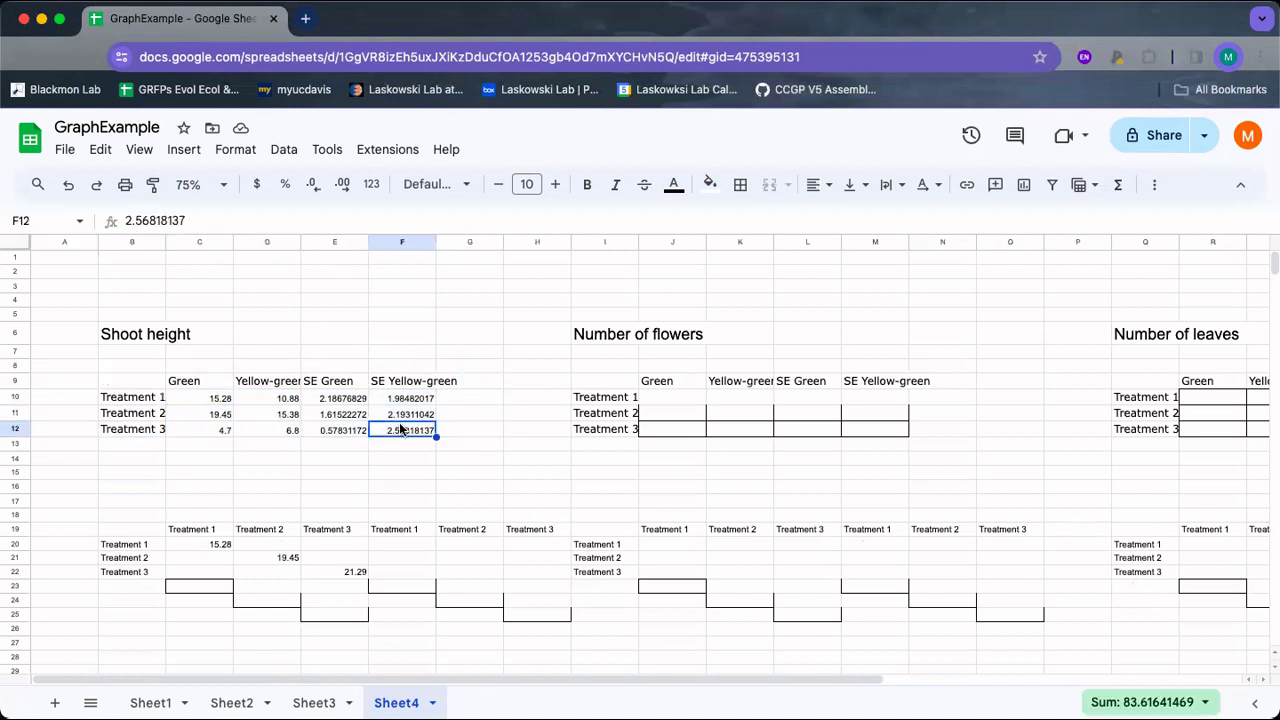
- Clear the leftover values from cells C20, D21 and E22 in the treatment grid below the Shoot height table
{"action": "scroll", "coordinate": [402, 437], "scroll_direction": "down", "scroll_amount": 1}
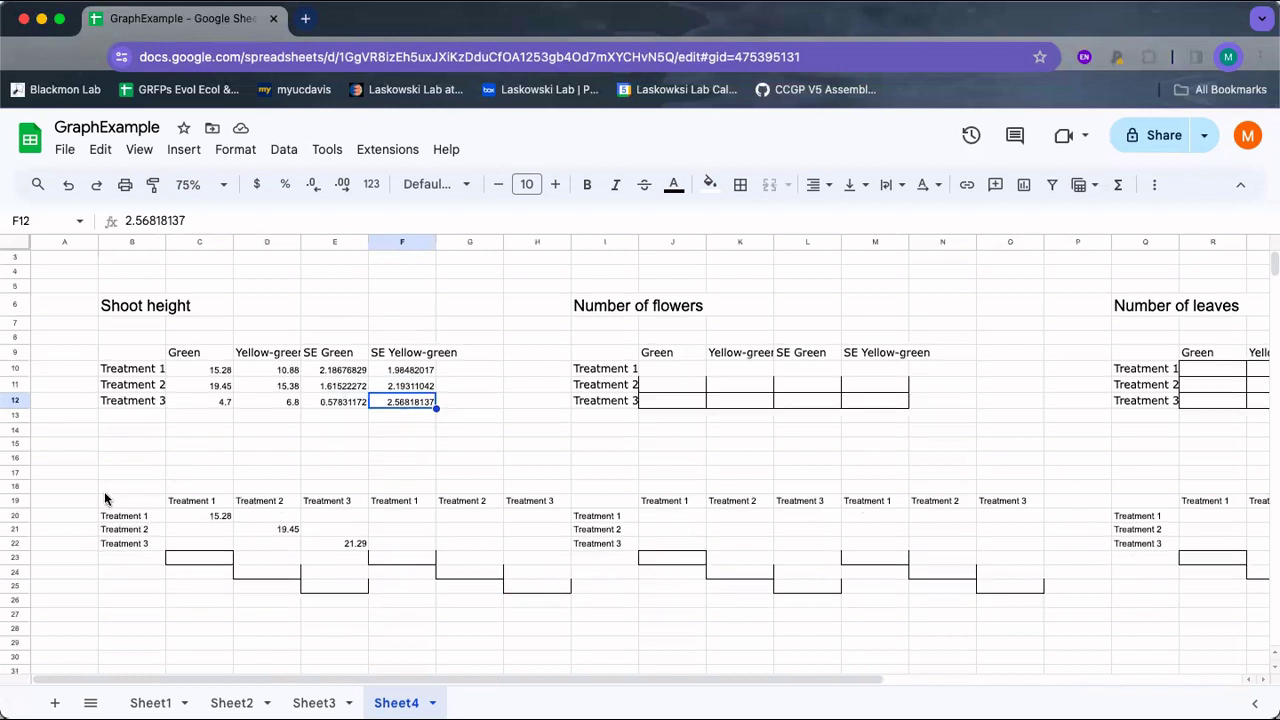
{"action": "left_click", "coordinate": [195, 515]}
{"action": "key", "text": "Delete"}
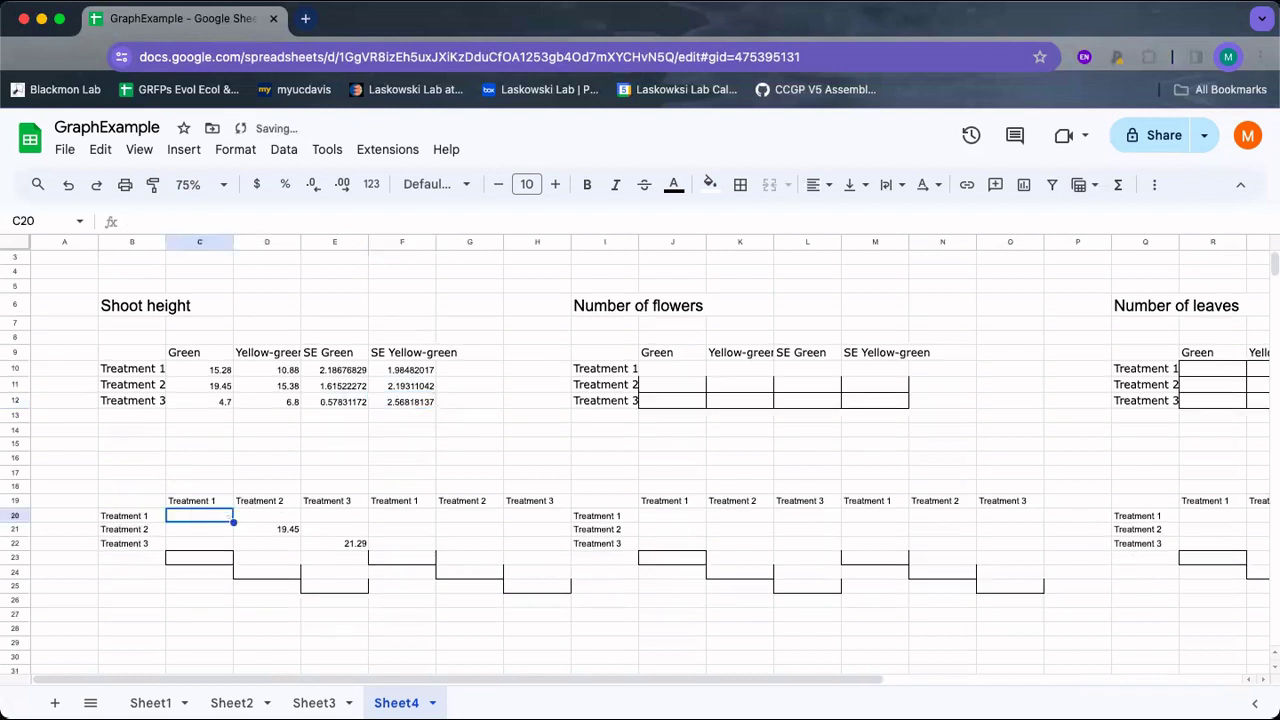
{"action": "left_click", "coordinate": [289, 528]}
{"action": "key", "text": "Delete"}
{"action": "left_click", "coordinate": [335, 540]}
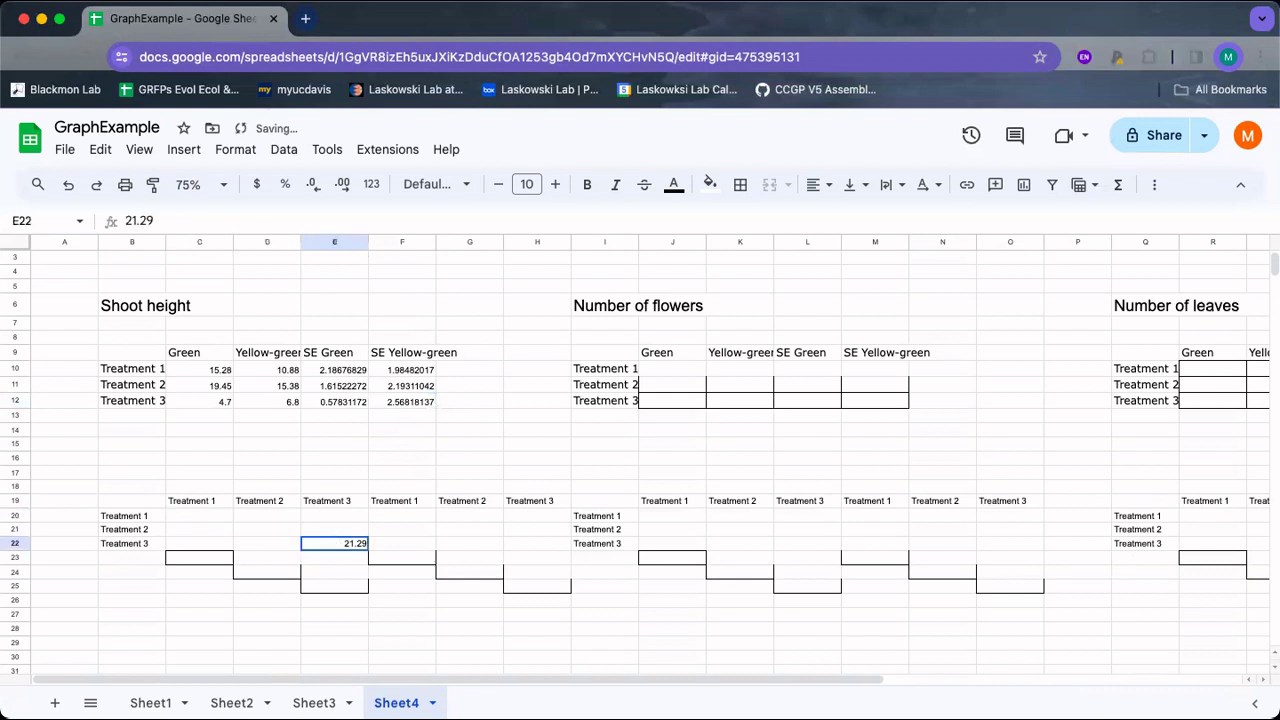
{"action": "key", "text": "Delete"}
- Examine the treatment grid in B19:H22, including its row labels and the repeated treatment headers across row 19
{"action": "left_click", "coordinate": [111, 500]}
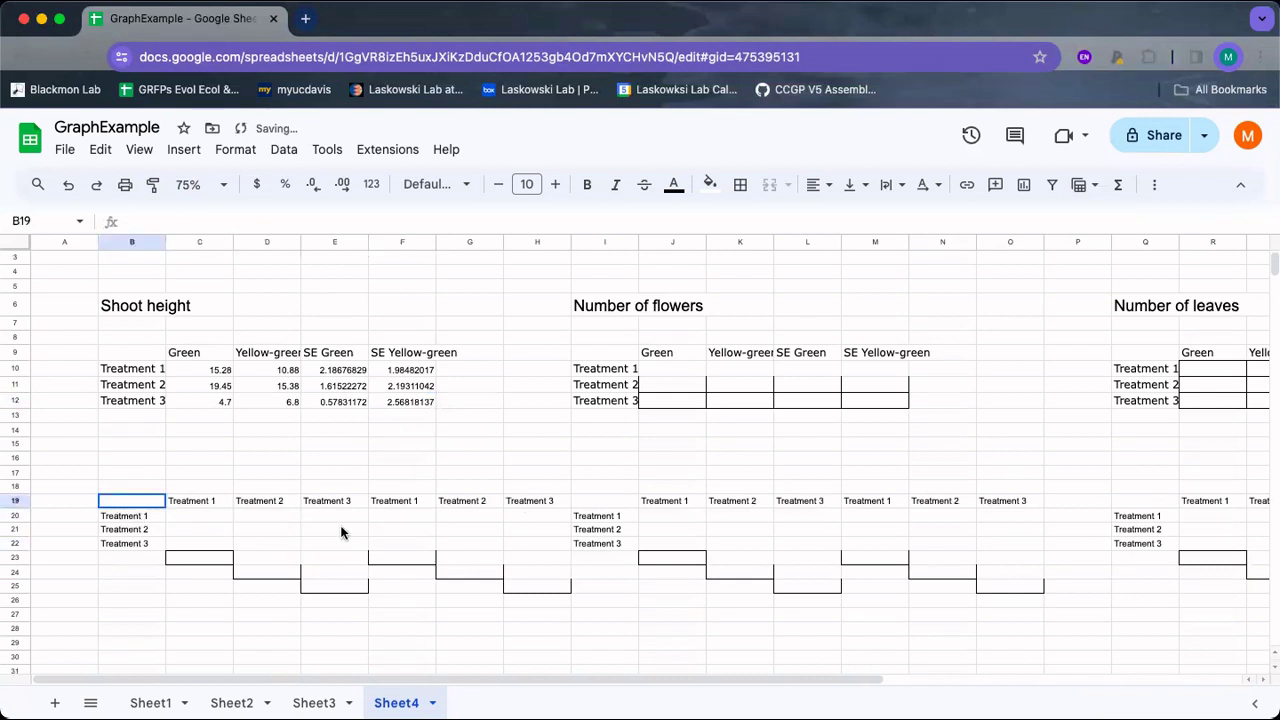
{"action": "left_click_drag", "start_coordinate": [341, 532], "coordinate": [541, 556]}
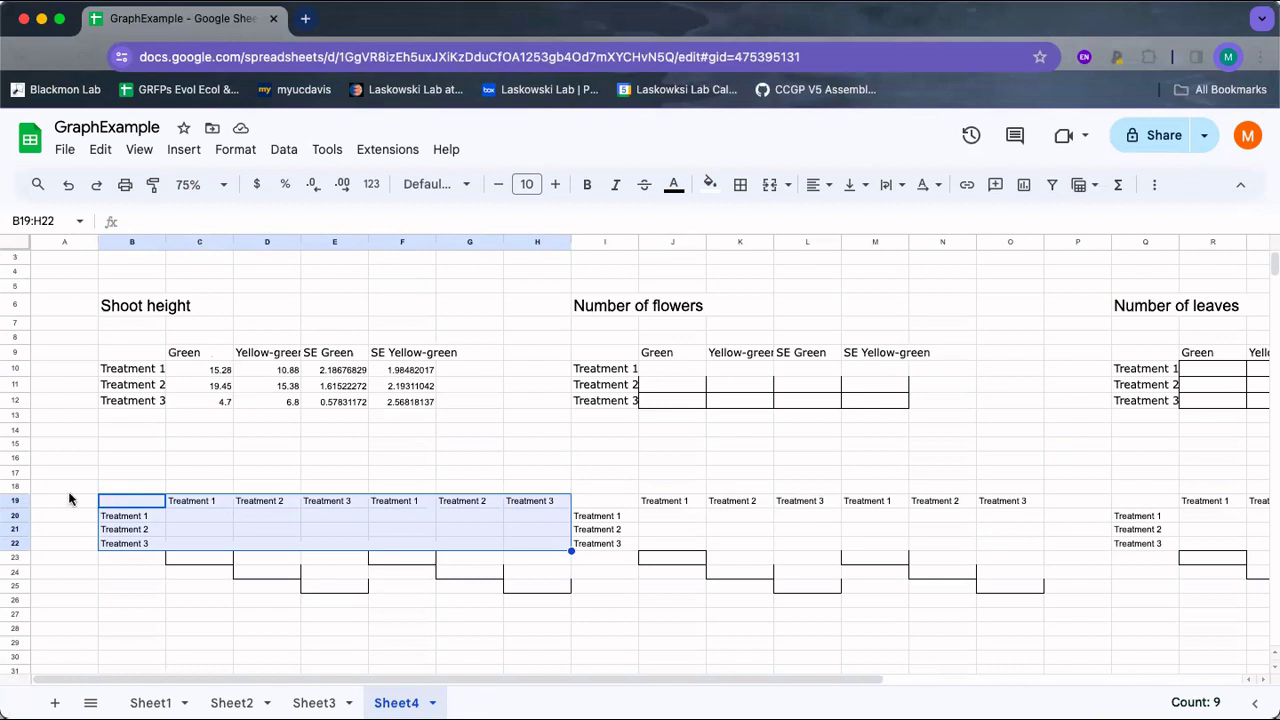
{"action": "left_click", "coordinate": [125, 516]}
{"action": "left_click_drag", "start_coordinate": [125, 518], "coordinate": [126, 531]}
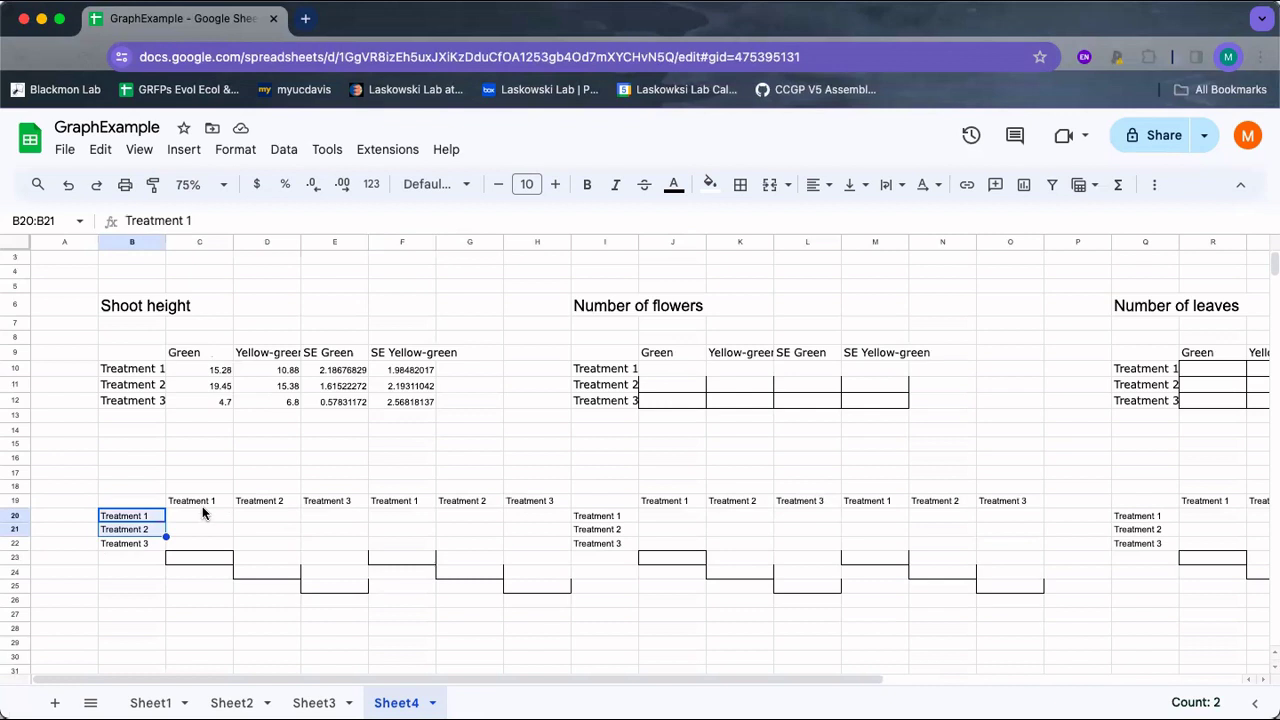
{"action": "left_click", "coordinate": [132, 517]}
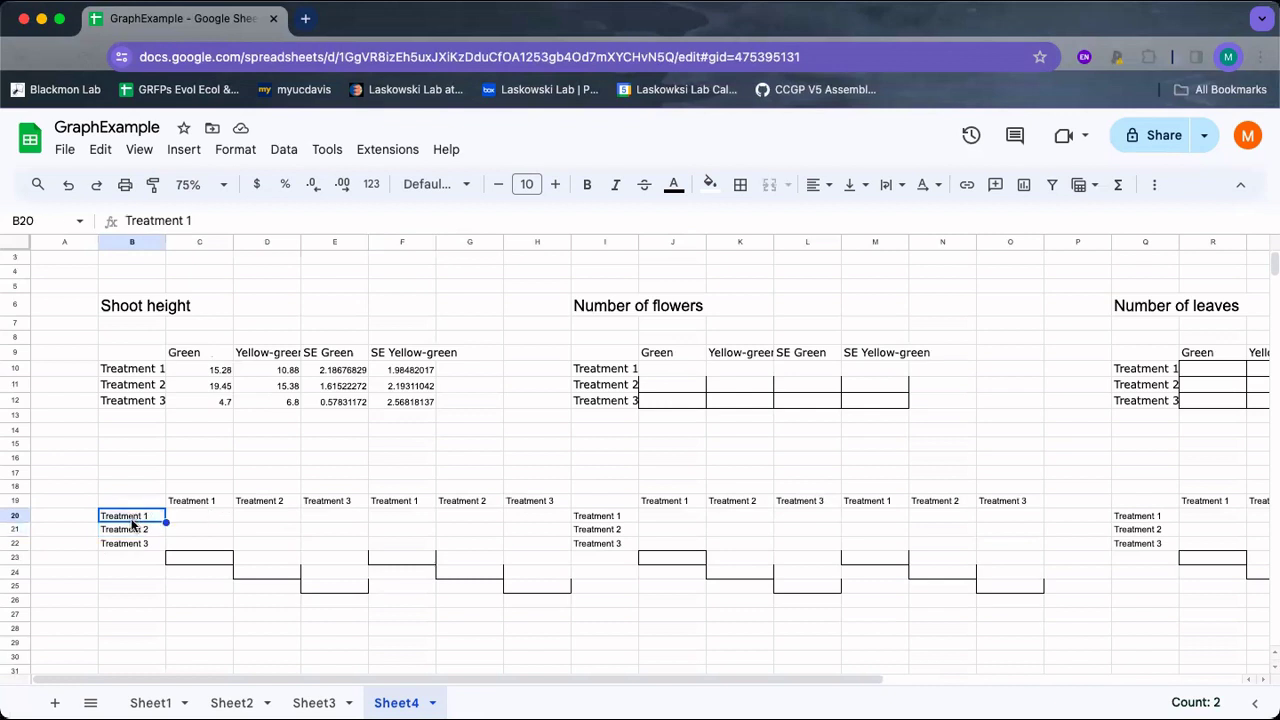
{"action": "left_click_drag", "start_coordinate": [132, 523], "coordinate": [132, 545]}
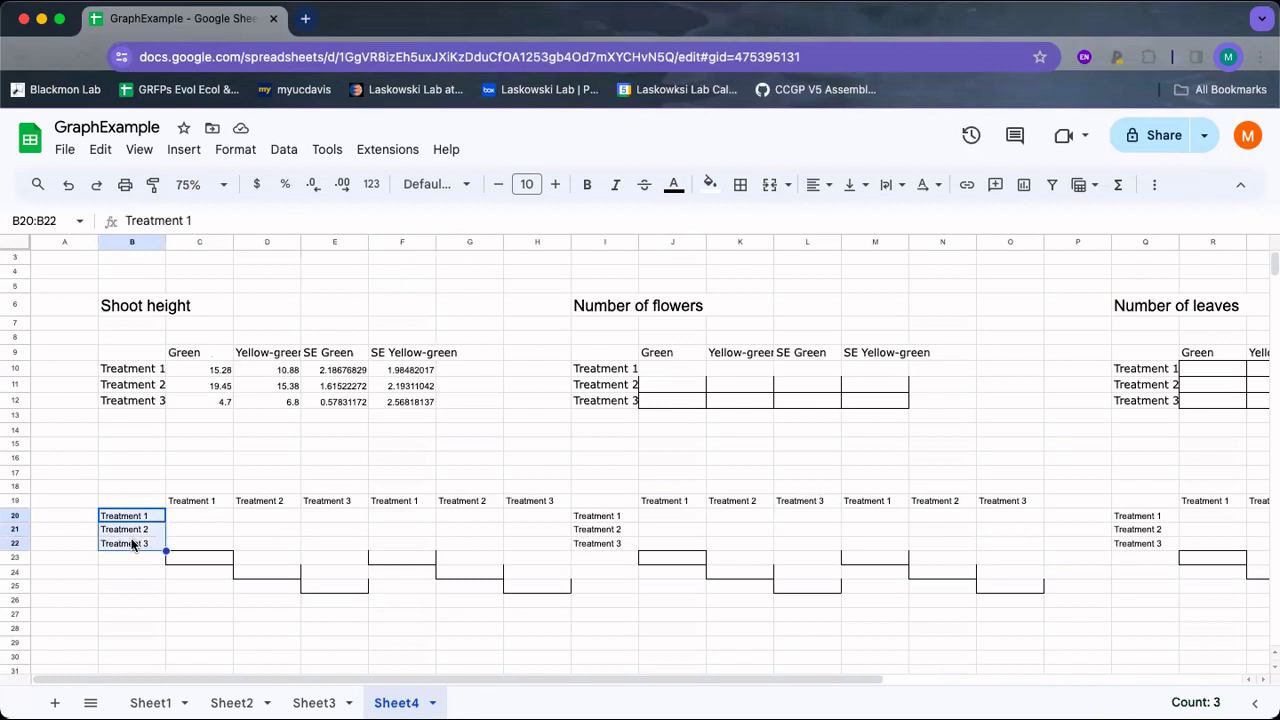
{"action": "left_click", "coordinate": [150, 519]}
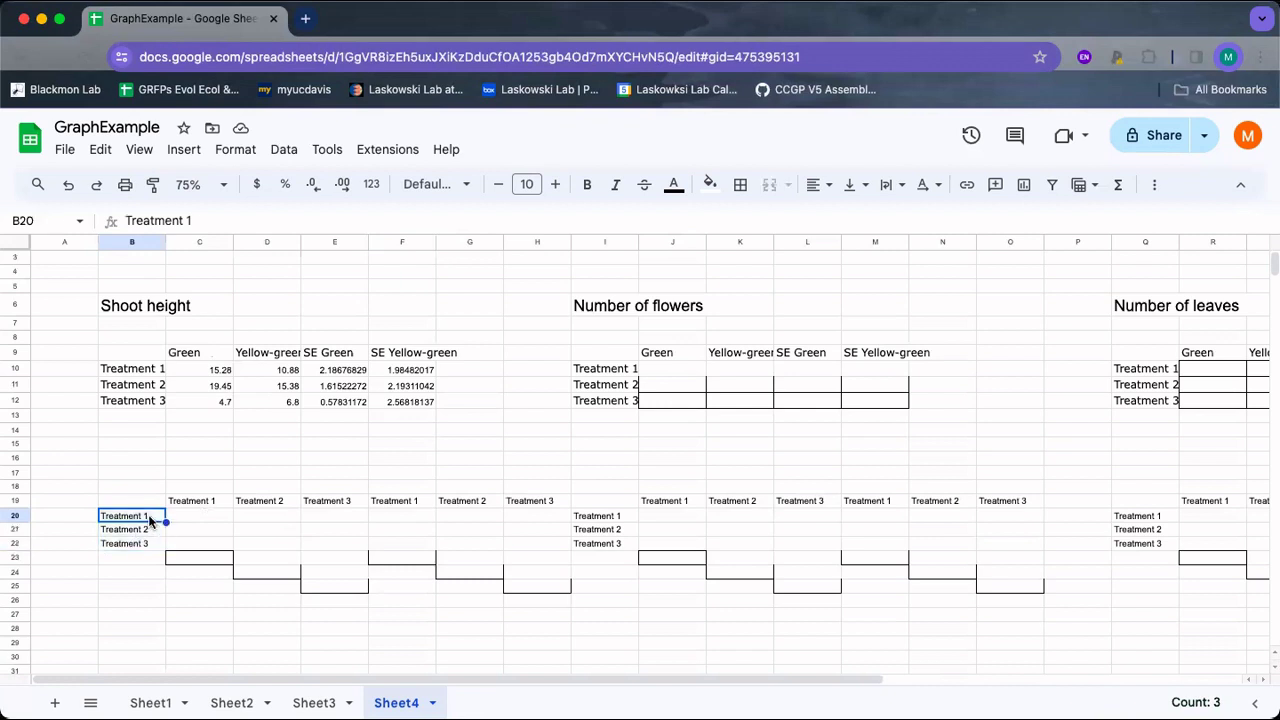
{"action": "left_click", "coordinate": [150, 530]}
{"action": "left_click", "coordinate": [150, 544]}
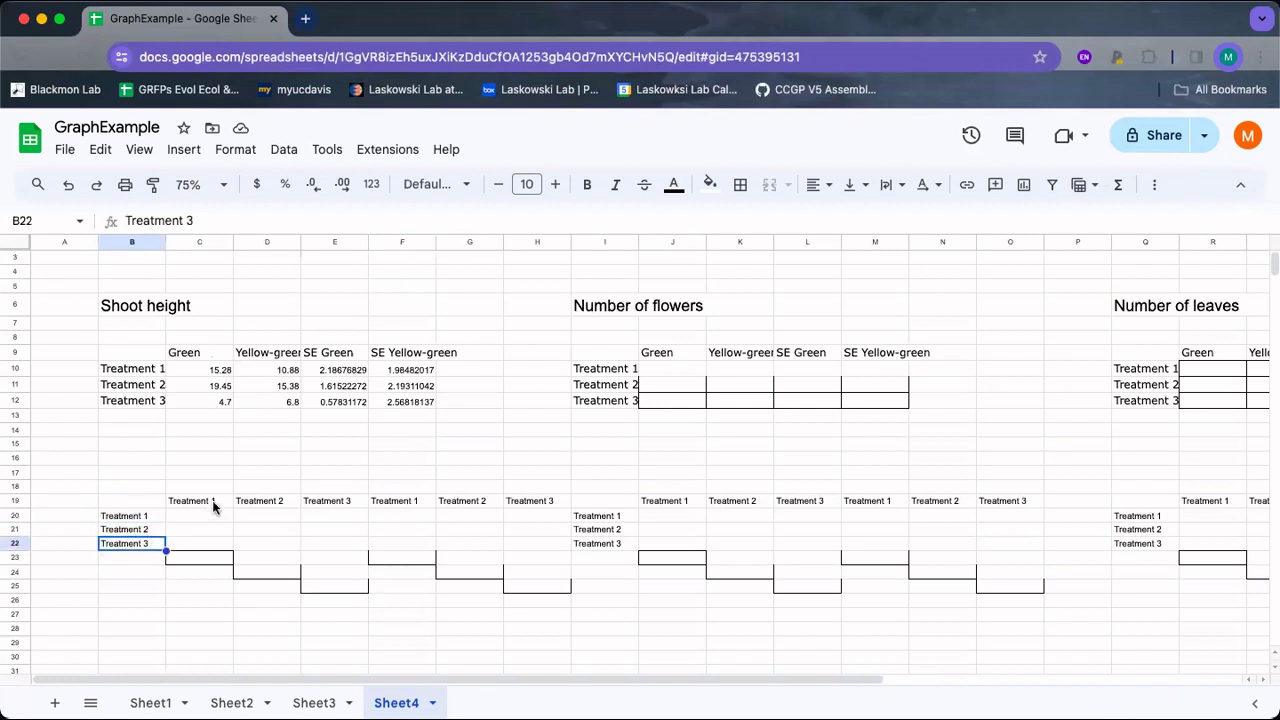
{"action": "left_click_drag", "start_coordinate": [212, 500], "coordinate": [524, 511]}
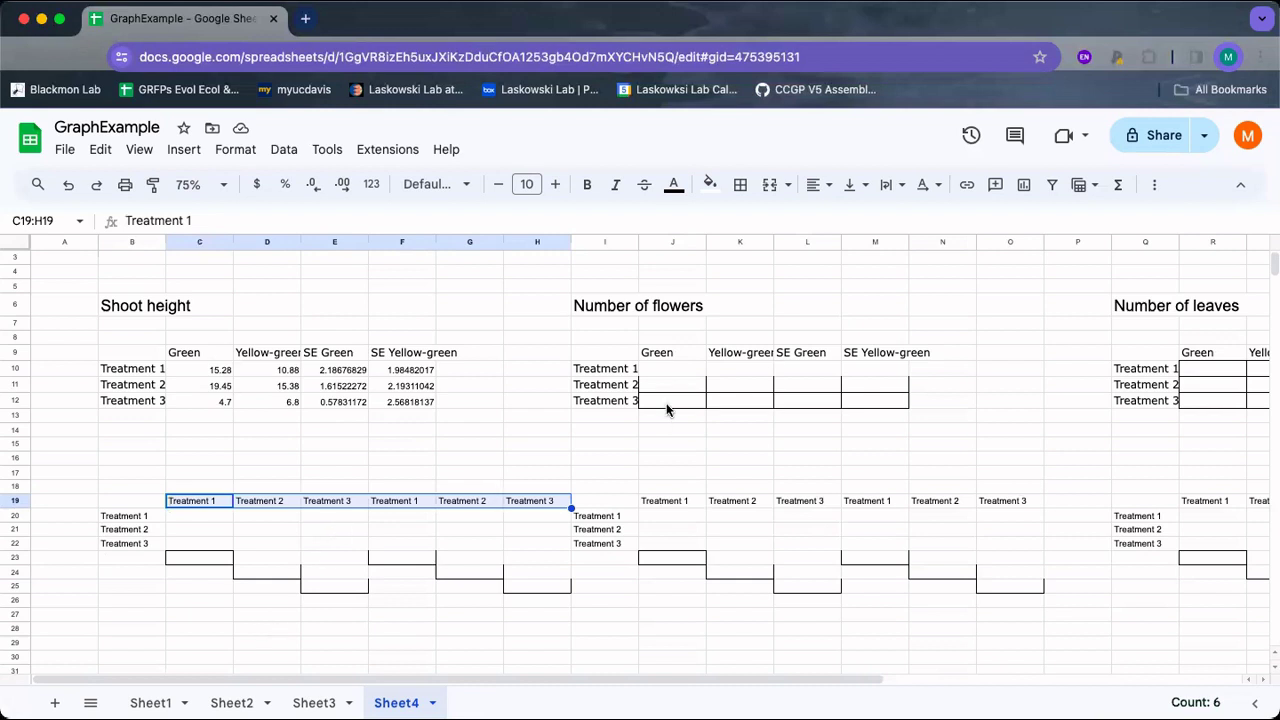
{"action": "scroll", "coordinate": [667, 410], "scroll_direction": "up", "scroll_amount": 1}
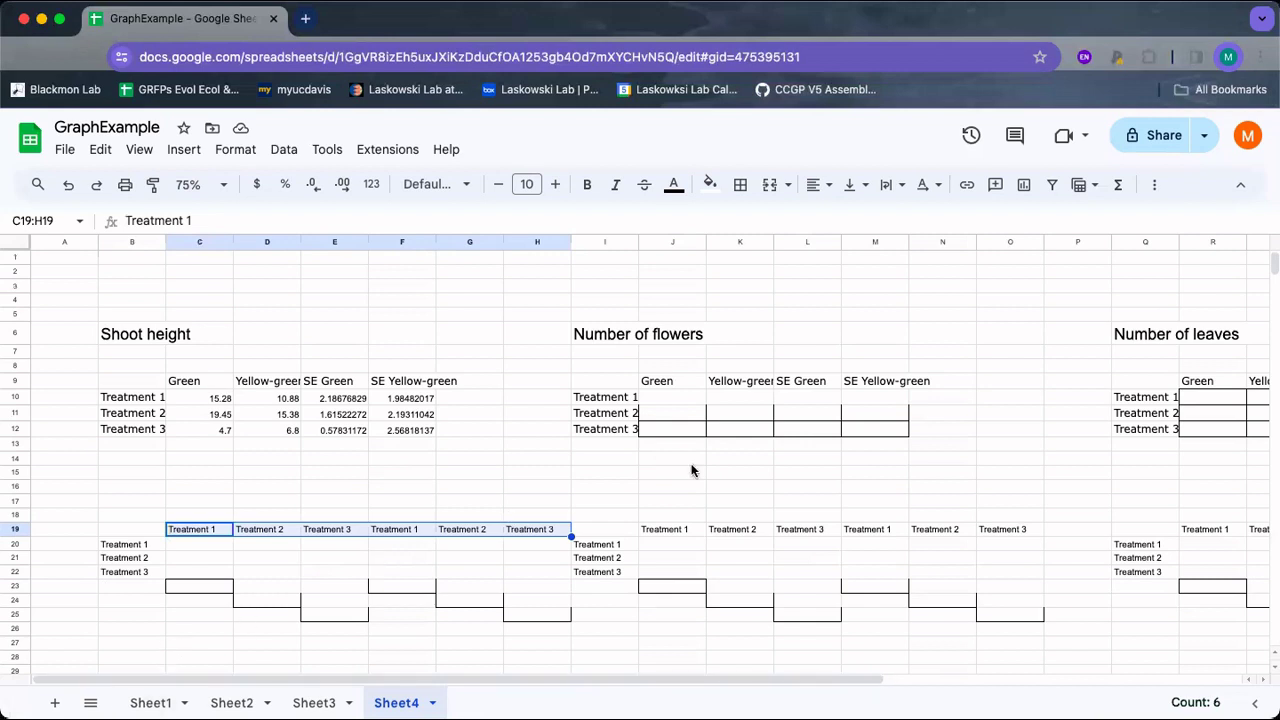
- Copy the two flower-count means from N7:N8 on Sheet1 and paste them as values only into J14:J15 on Sheet4
{"action": "left_click", "coordinate": [645, 331]}
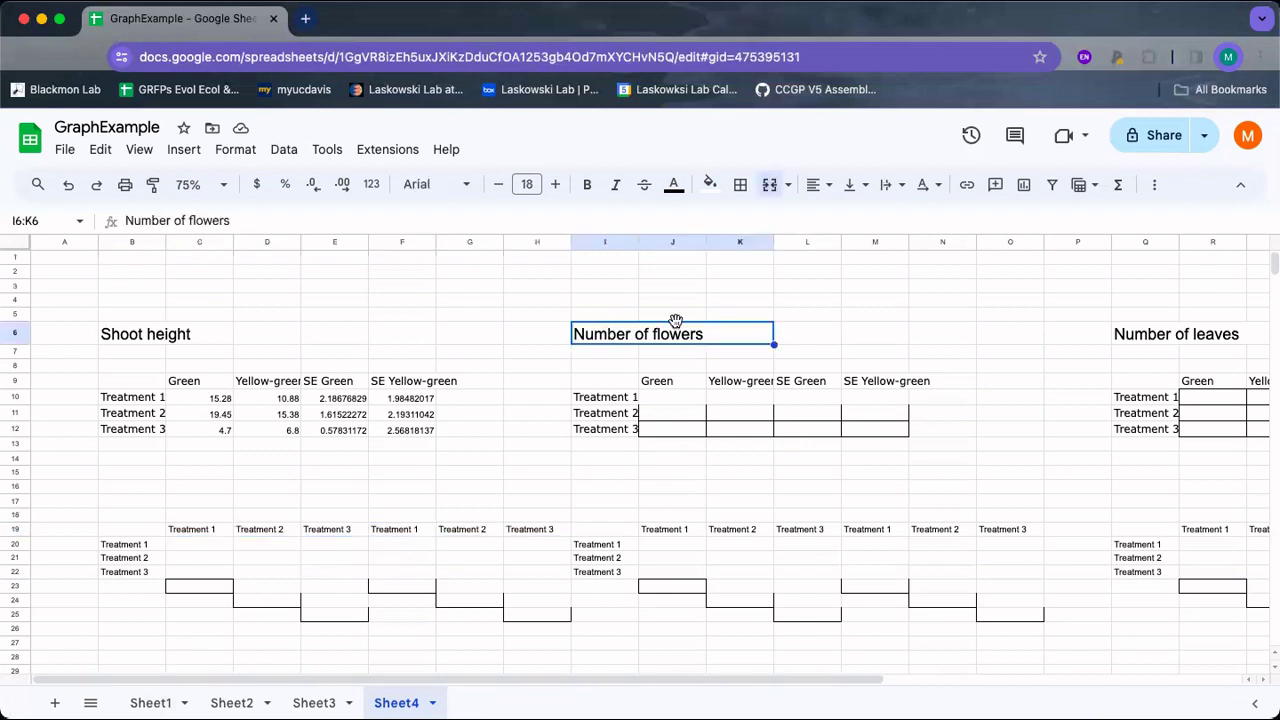
{"action": "left_click", "coordinate": [664, 400]}
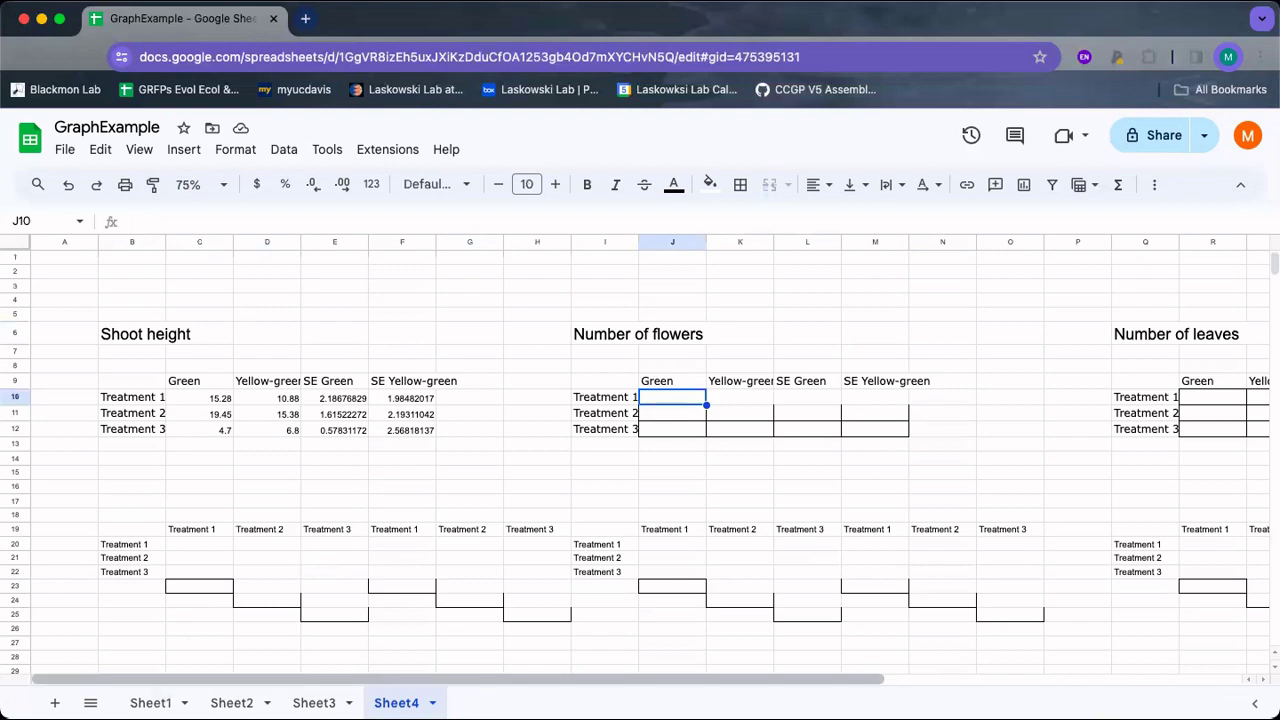
{"action": "left_click", "coordinate": [172, 693]}
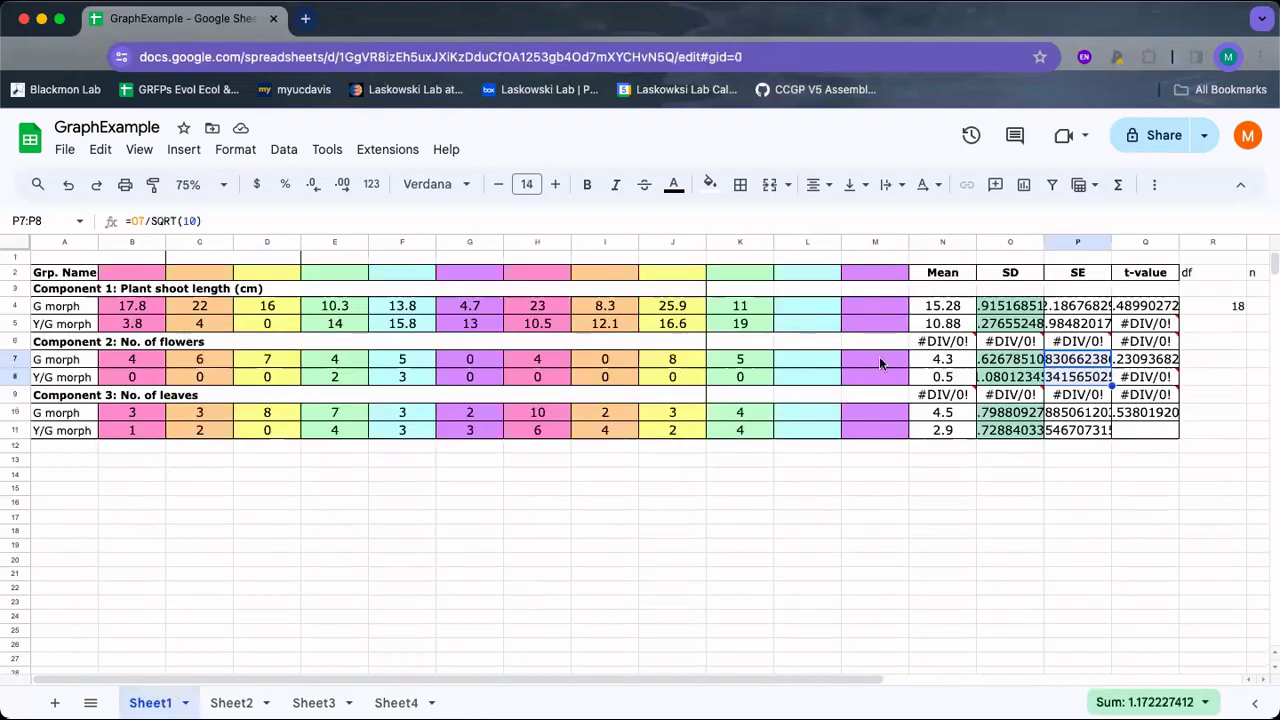
{"action": "left_click", "coordinate": [944, 362]}
{"action": "left_click", "coordinate": [945, 376], "text": "shift"}
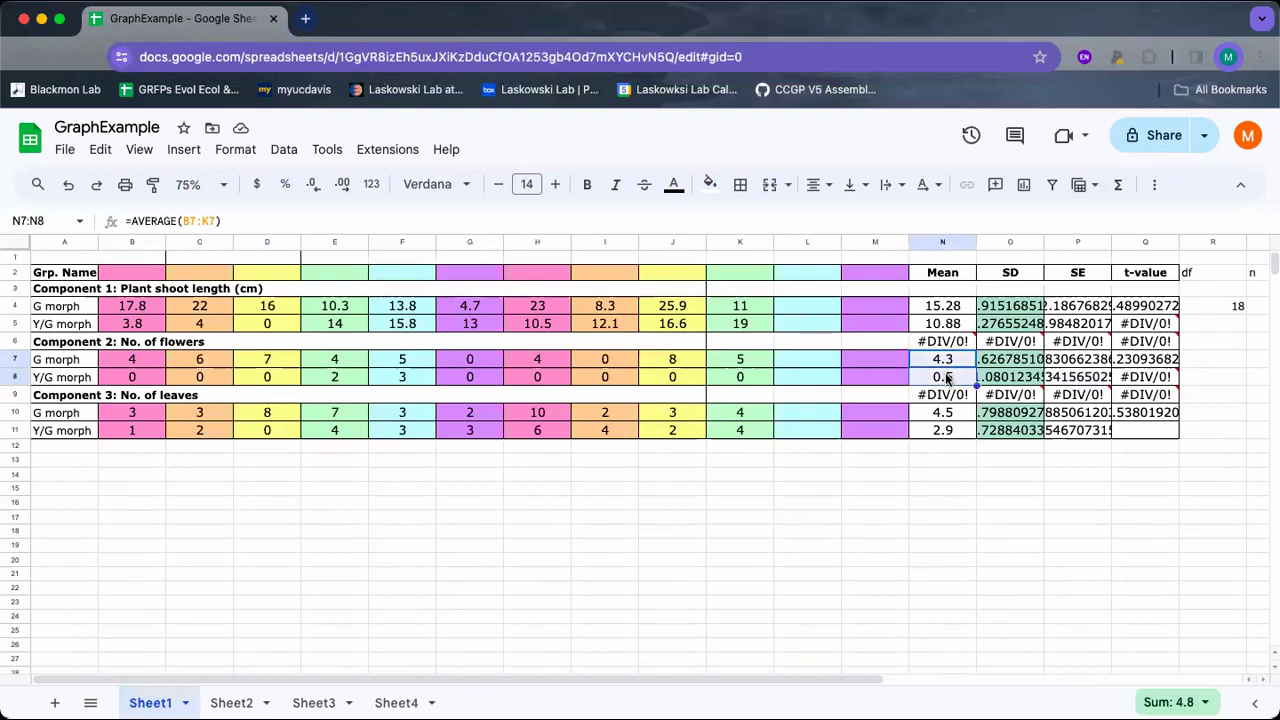
{"action": "key", "text": "ctrl+c"}
{"action": "left_click", "coordinate": [398, 702]}
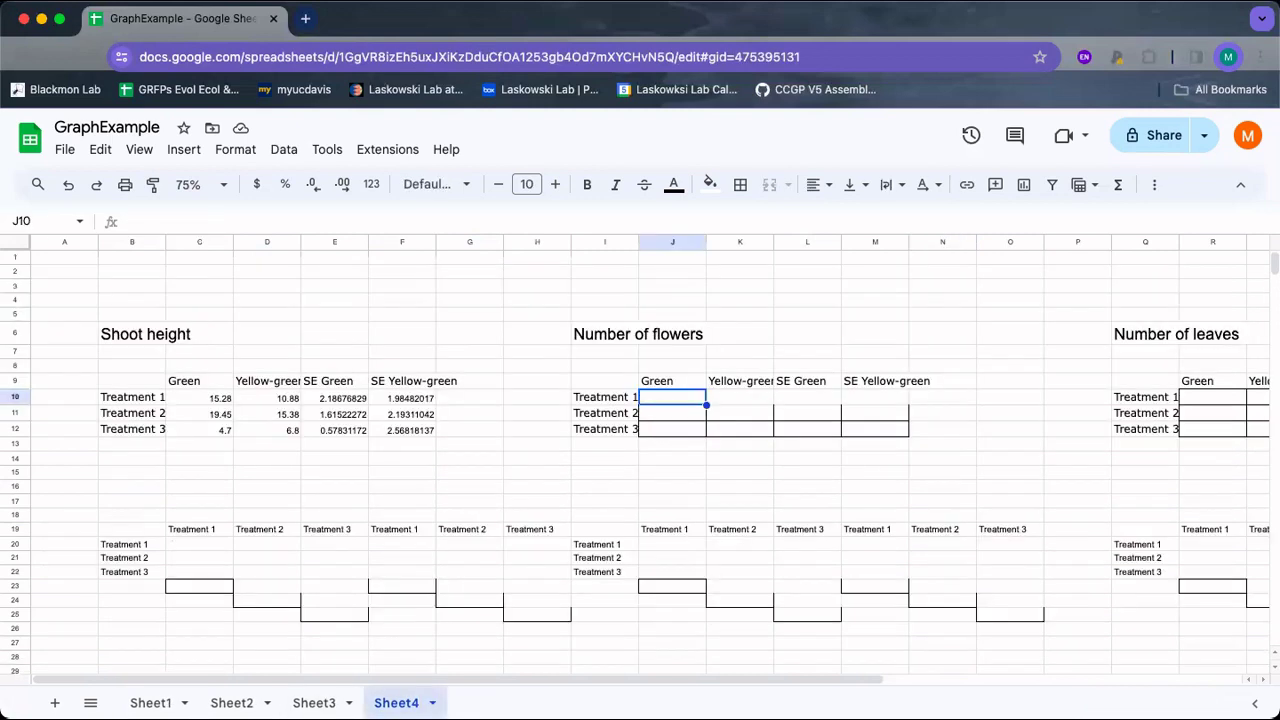
{"action": "left_click", "coordinate": [676, 464]}
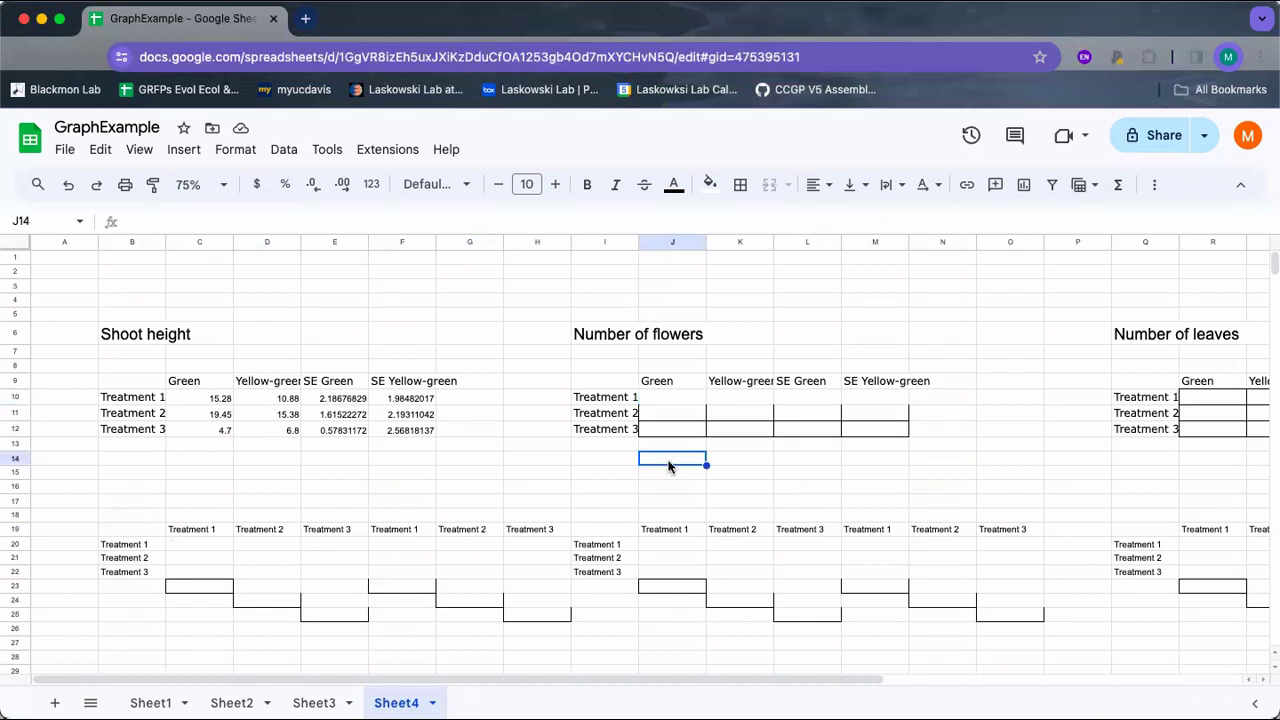
{"action": "right_click", "coordinate": [670, 466]}
{"action": "mouse_move", "coordinate": [723, 286]}
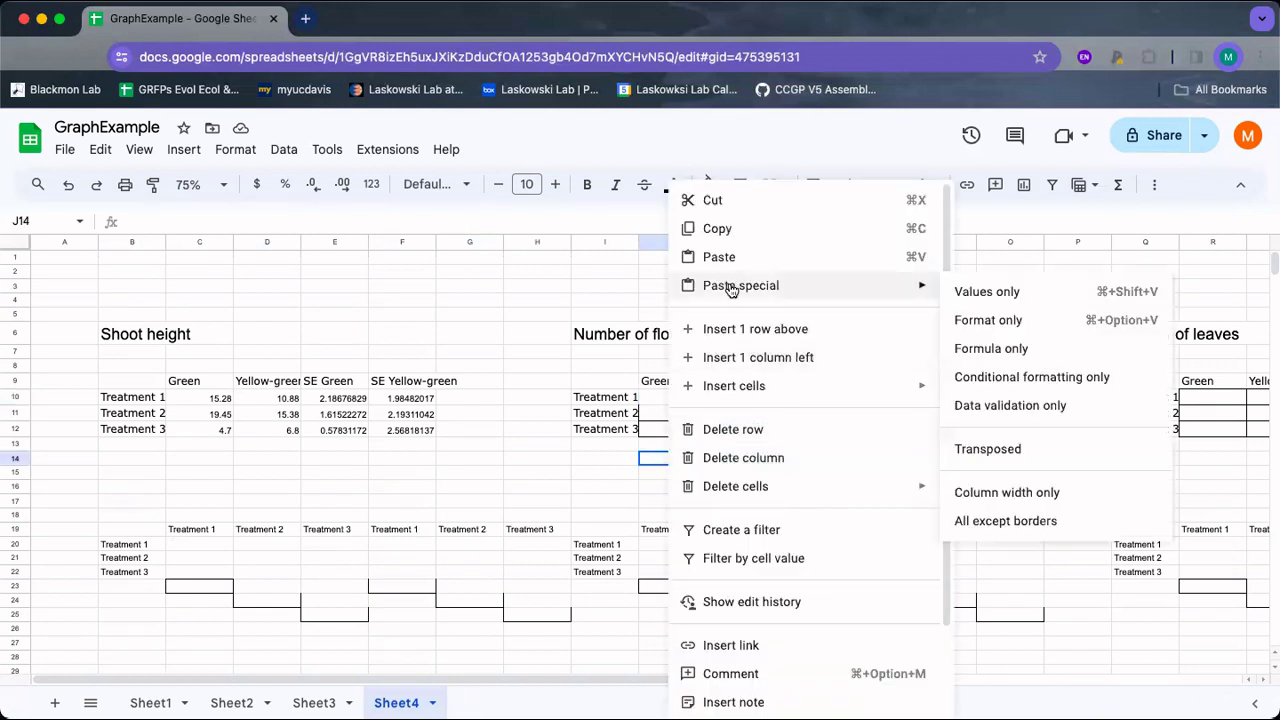
{"action": "left_click", "coordinate": [986, 292]}
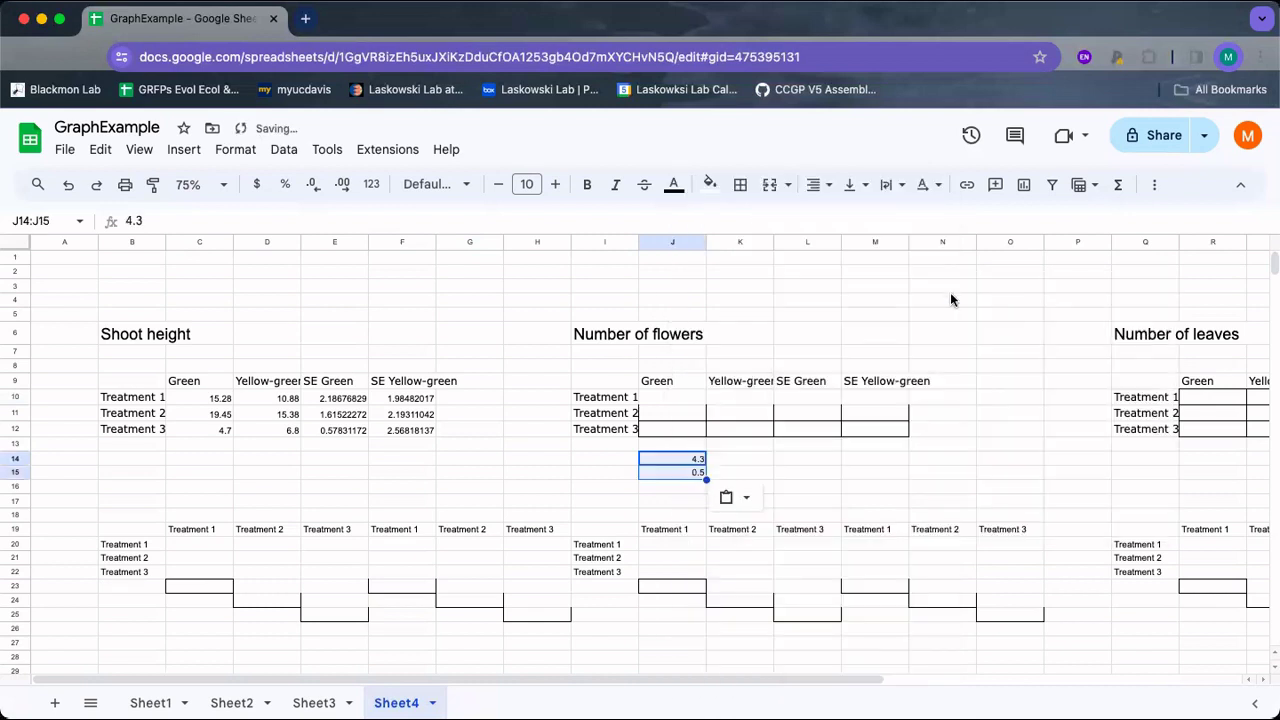
- Copy the two flower-count standard errors from P7:P8 on Sheet1 and paste them as values only into J16:J17 on Sheet4
{"action": "left_click", "coordinate": [150, 702]}
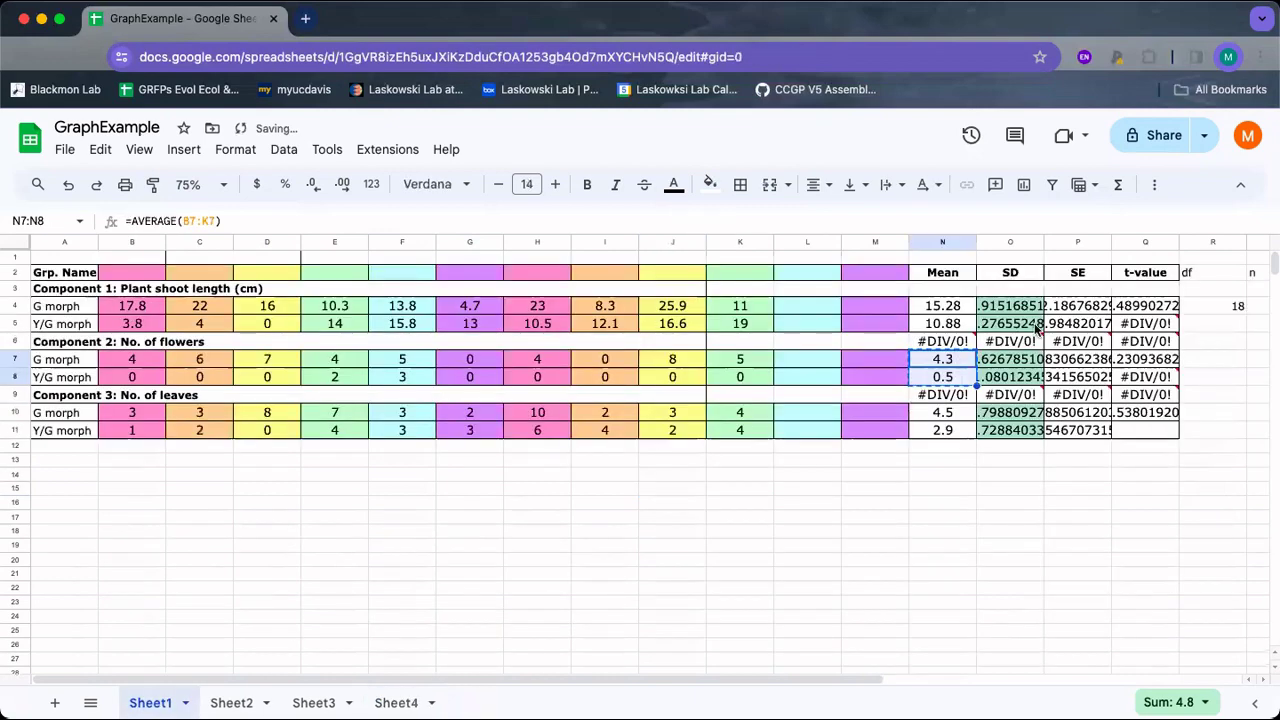
{"action": "left_click_drag", "start_coordinate": [1072, 362], "coordinate": [1076, 378]}
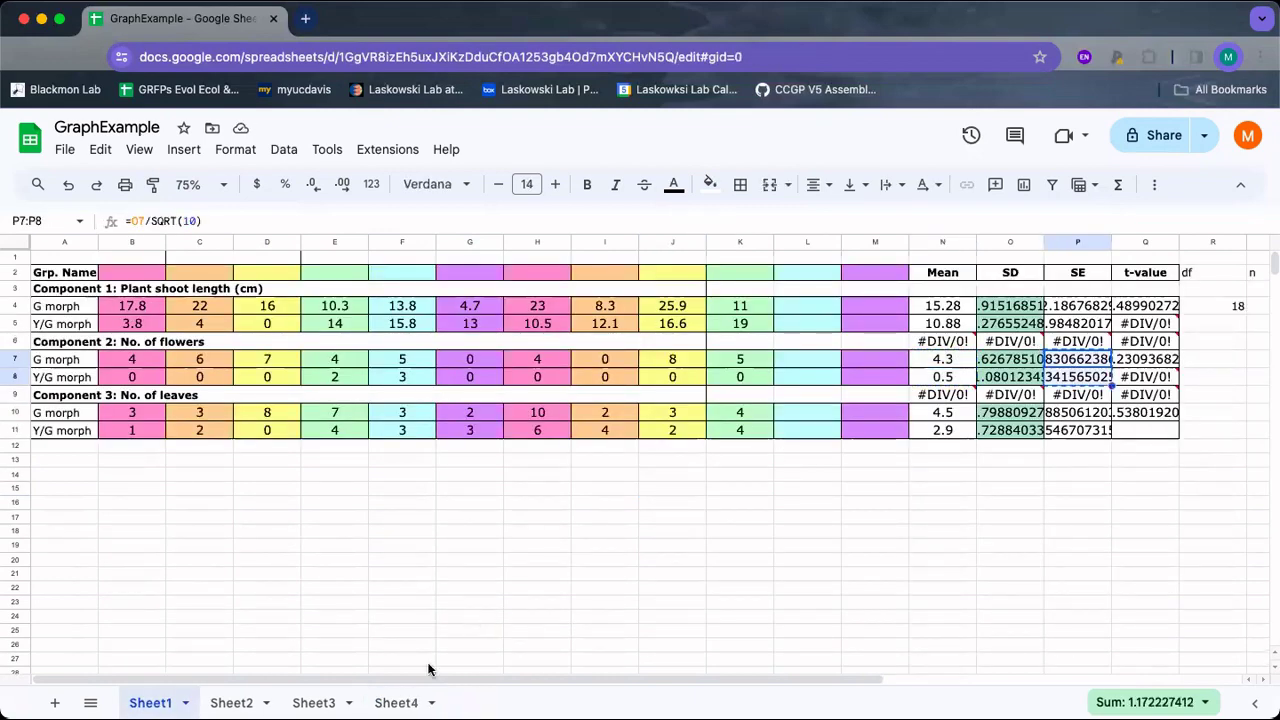
{"action": "left_click", "coordinate": [400, 702]}
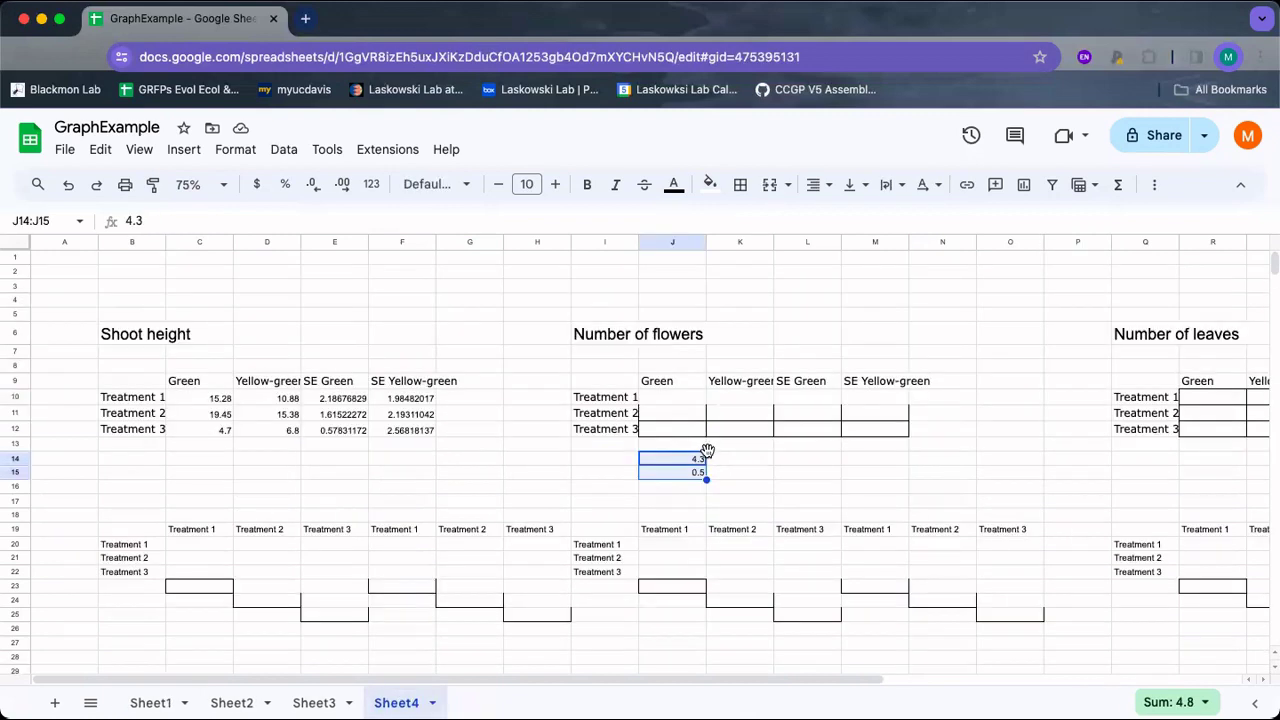
{"action": "left_click", "coordinate": [685, 487]}
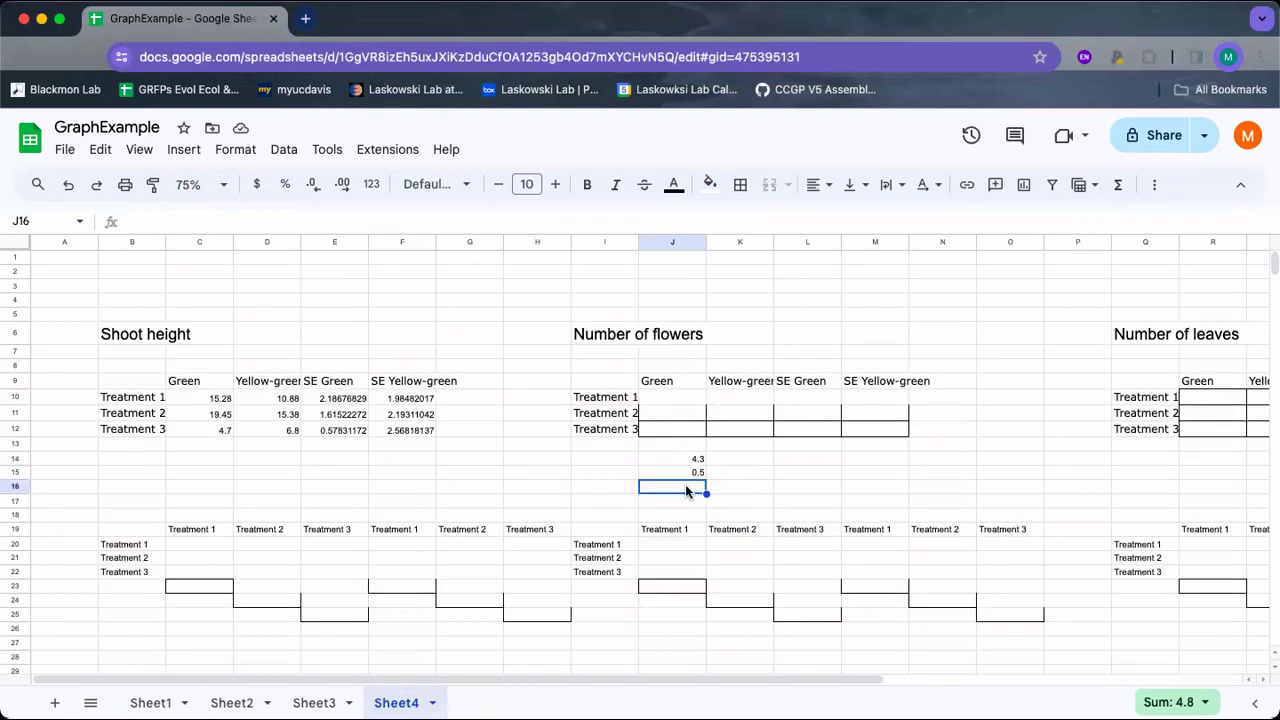
{"action": "right_click", "coordinate": [685, 484]}
{"action": "mouse_move", "coordinate": [829, 291]}
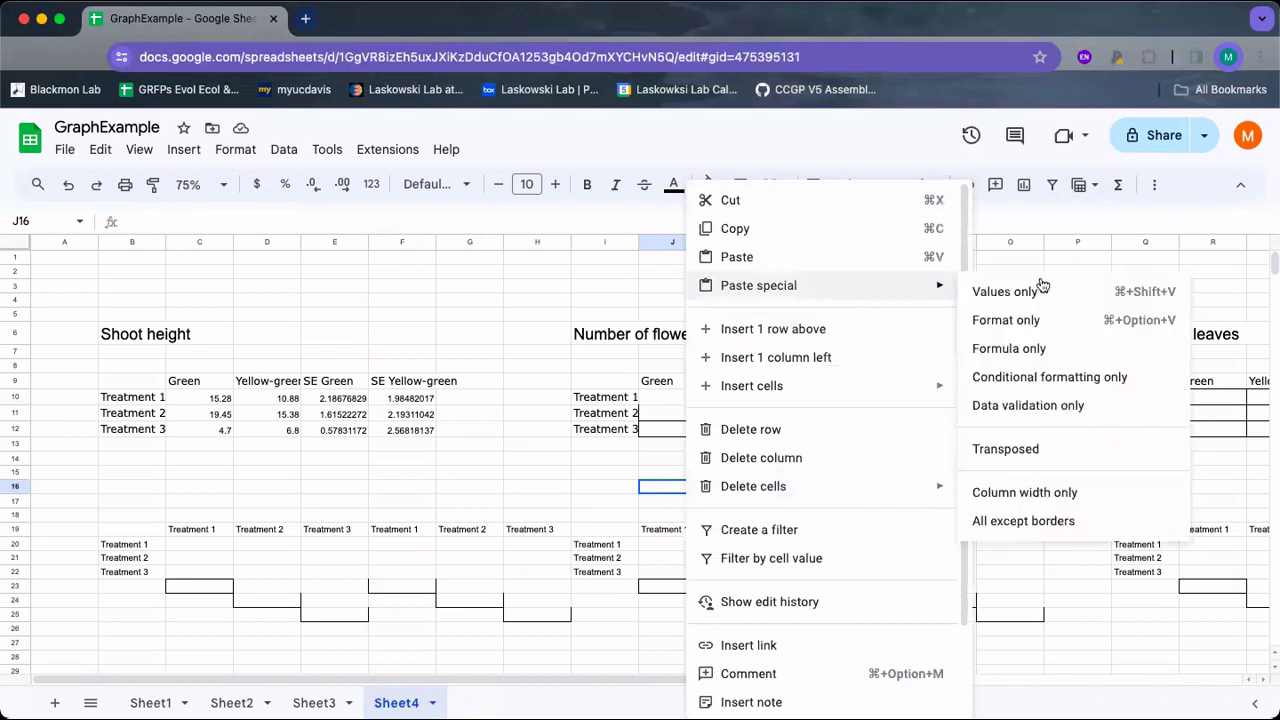
{"action": "left_click", "coordinate": [1040, 288]}
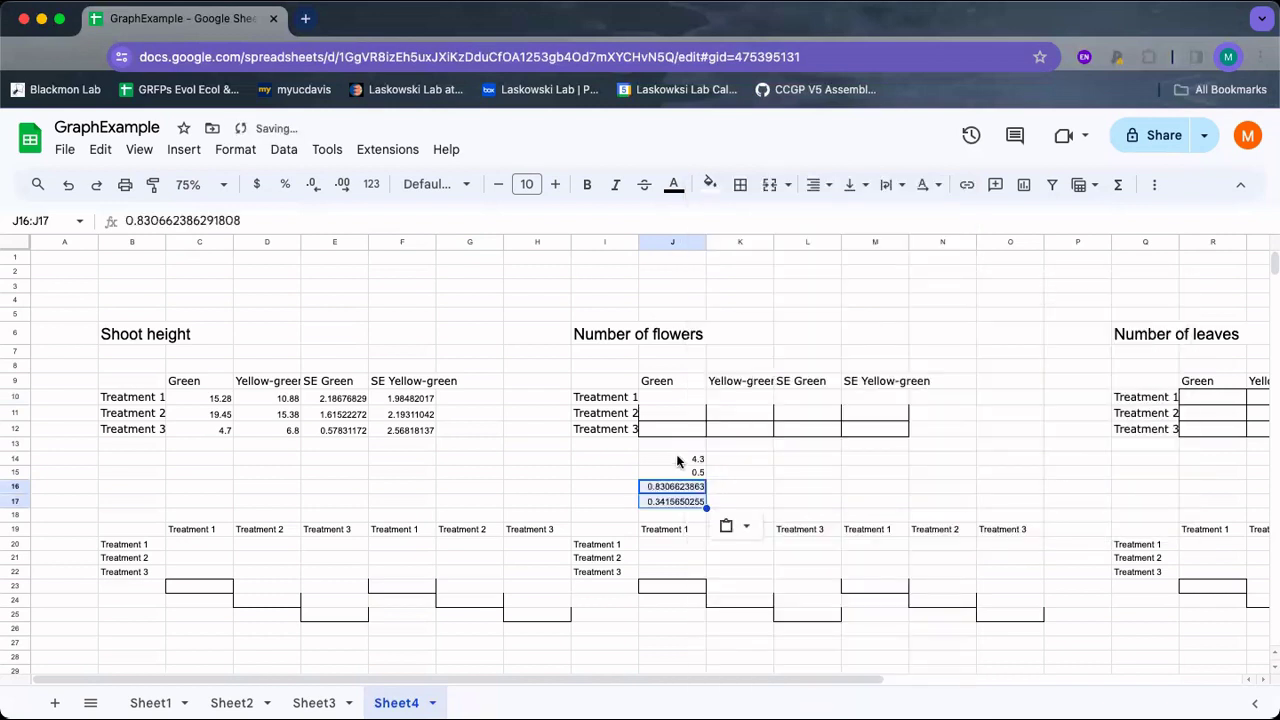
- Copy the four stacked flower values in J14:J17, paste them transposed into J10:M10, and clear J14:J17
{"action": "left_click_drag", "start_coordinate": [680, 458], "coordinate": [671, 495]}
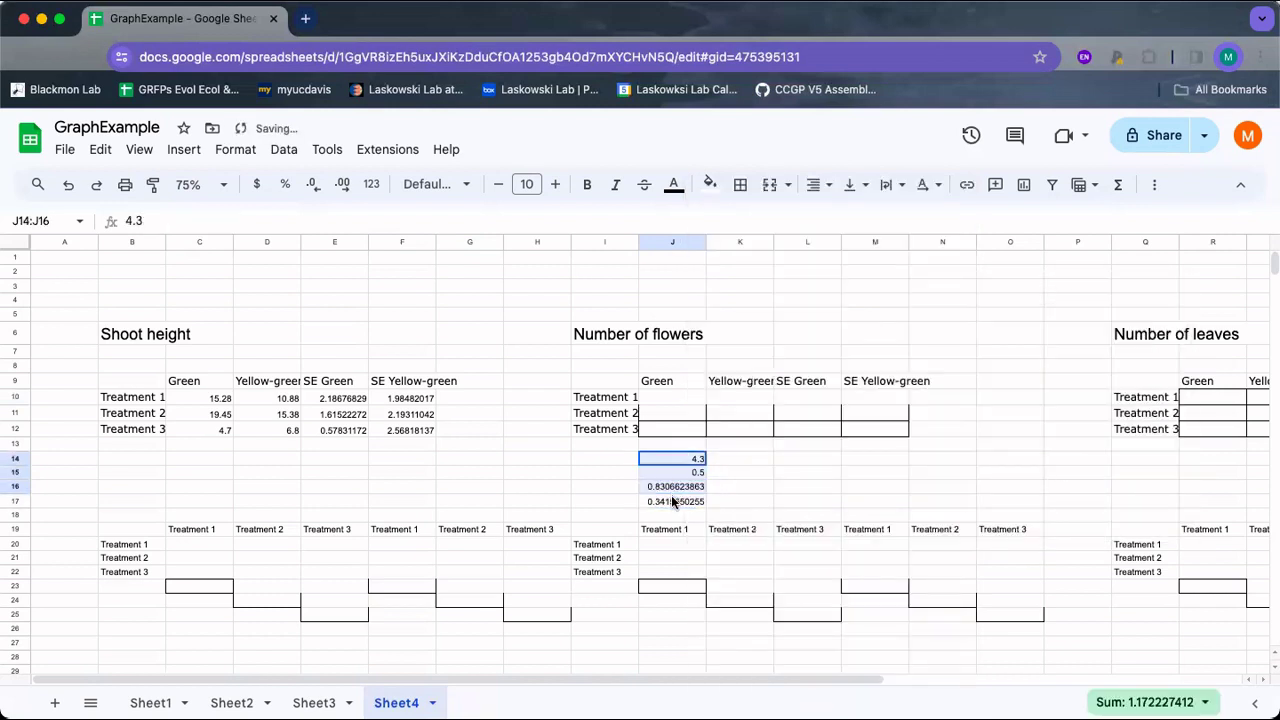
{"action": "key", "text": "ctrl+c"}
{"action": "left_click", "coordinate": [688, 396]}
{"action": "right_click", "coordinate": [688, 397]}
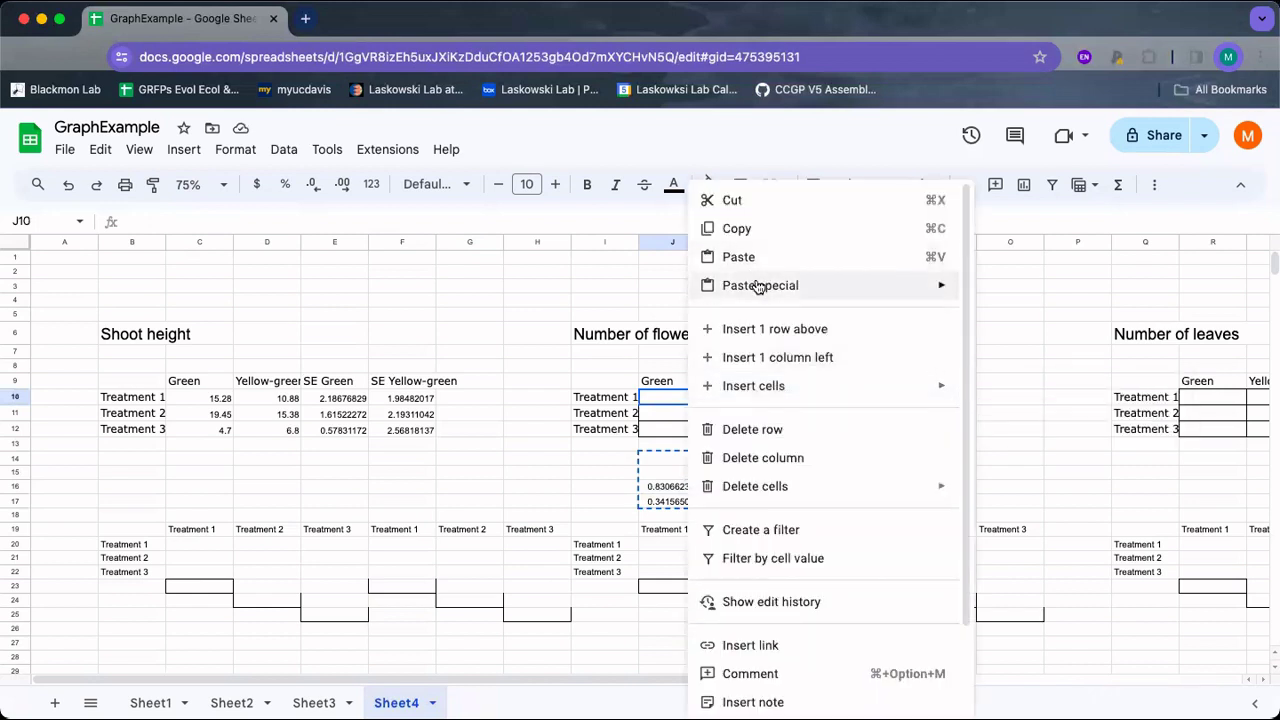
{"action": "mouse_move", "coordinate": [755, 285]}
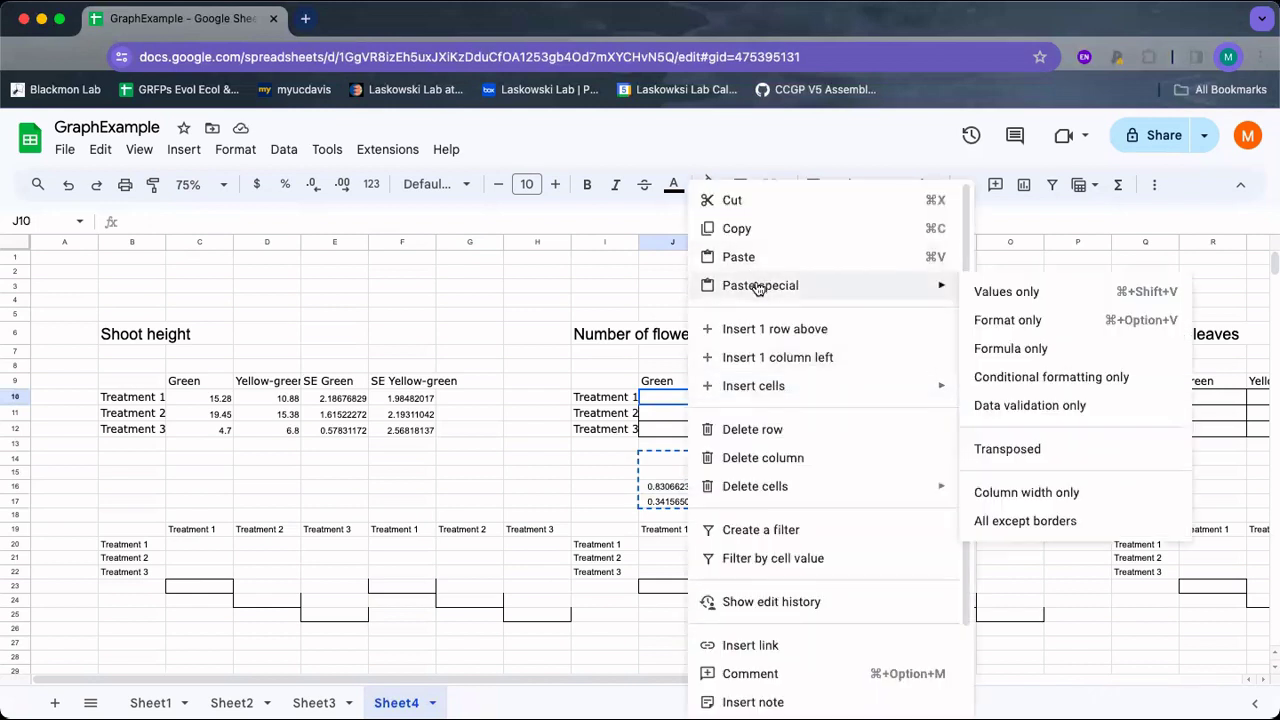
{"action": "left_click", "coordinate": [1039, 451]}
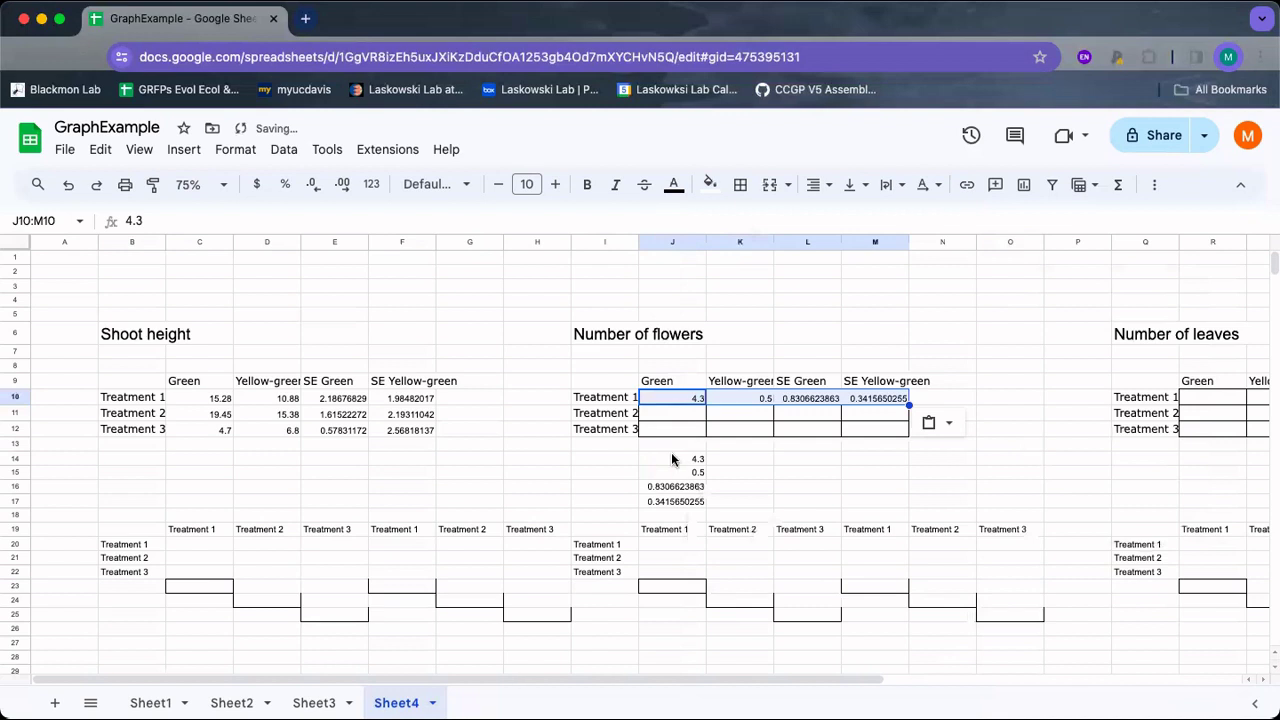
{"action": "left_click_drag", "start_coordinate": [671, 459], "coordinate": [679, 503]}
{"action": "key", "text": "Delete"}
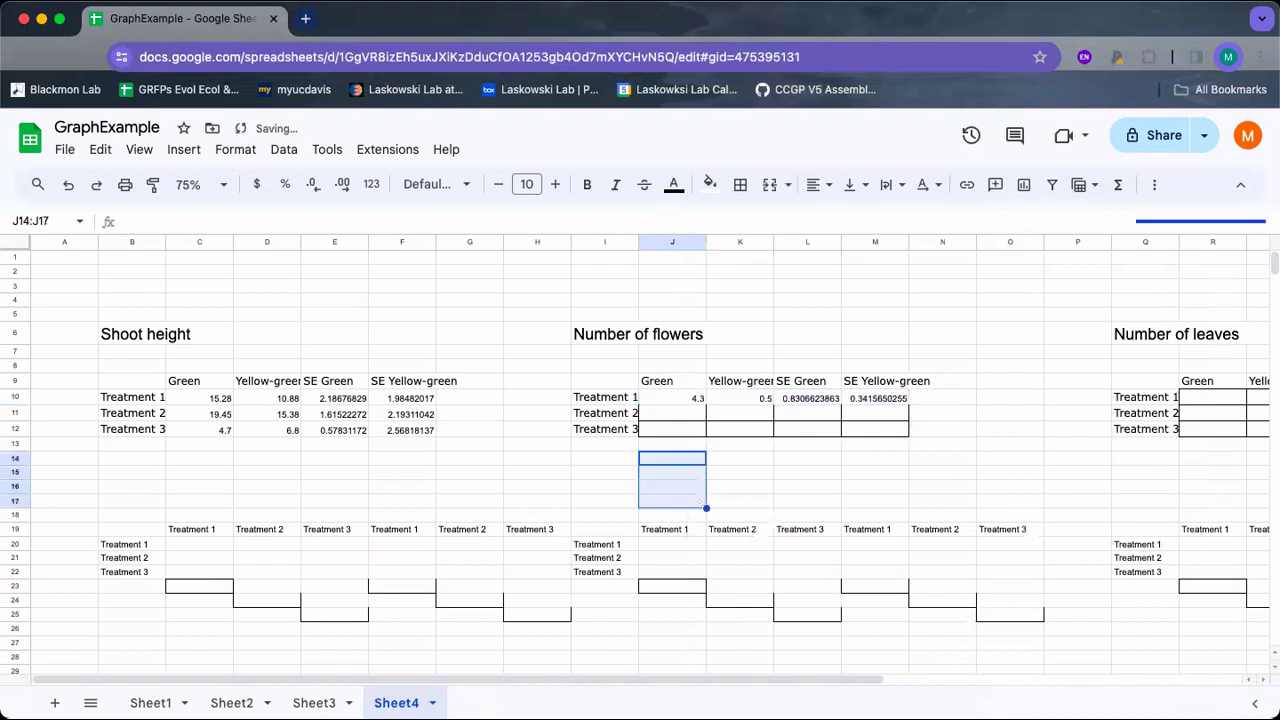
{"action": "left_click", "coordinate": [620, 413]}
{"action": "left_click", "coordinate": [620, 428]}
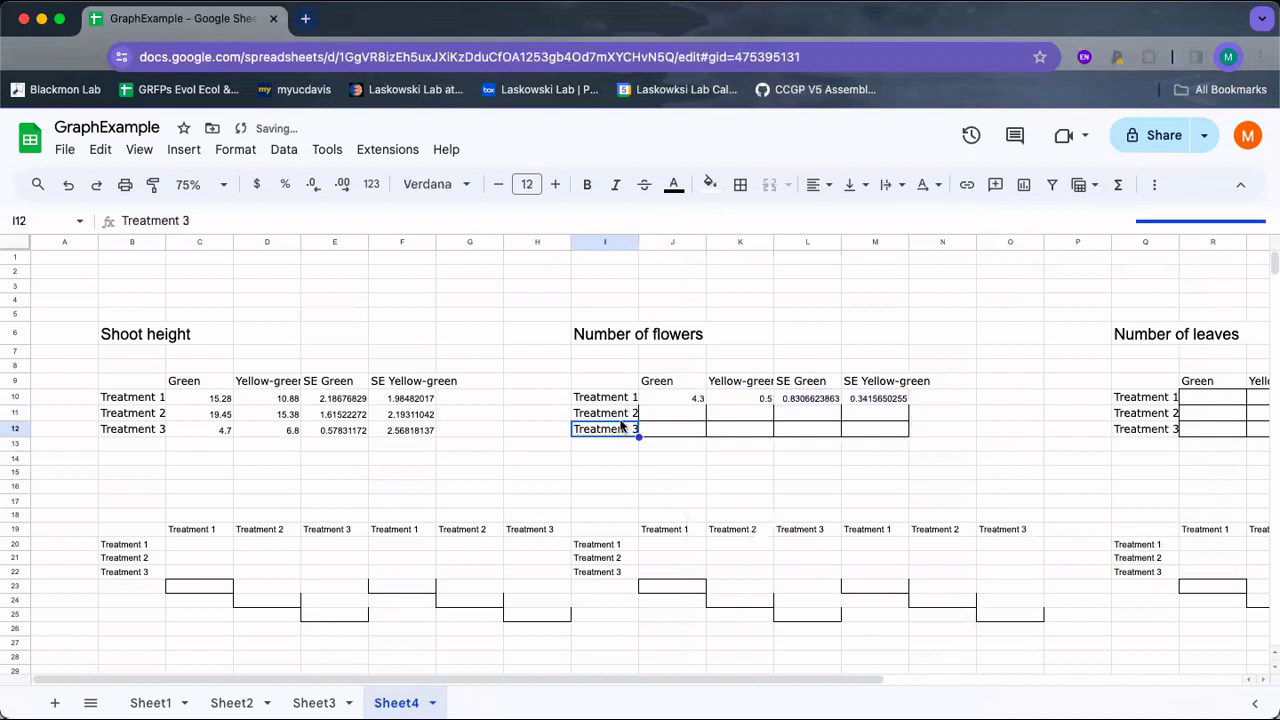
{"action": "scroll", "coordinate": [693, 319], "scroll_direction": "right", "scroll_amount": 4}
{"action": "scroll", "coordinate": [693, 319], "scroll_direction": "right", "scroll_amount": 1}
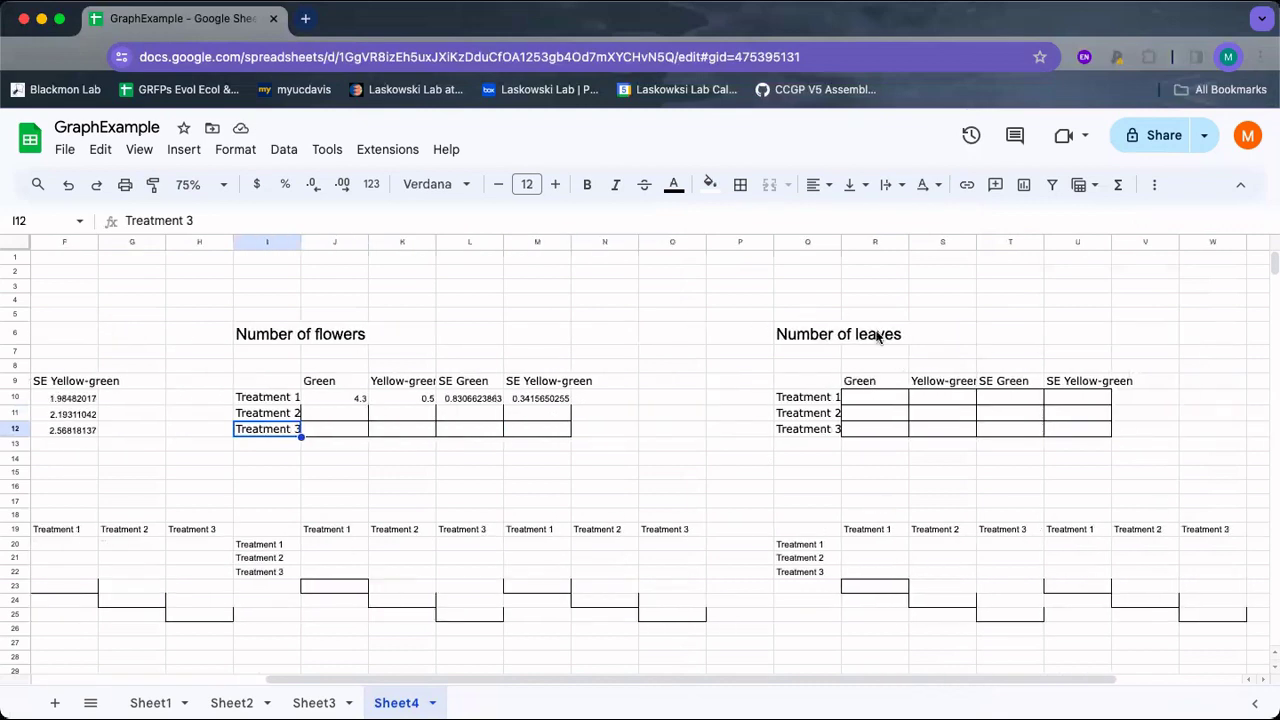
{"action": "scroll", "coordinate": [758, 378], "scroll_direction": "left", "scroll_amount": 5}
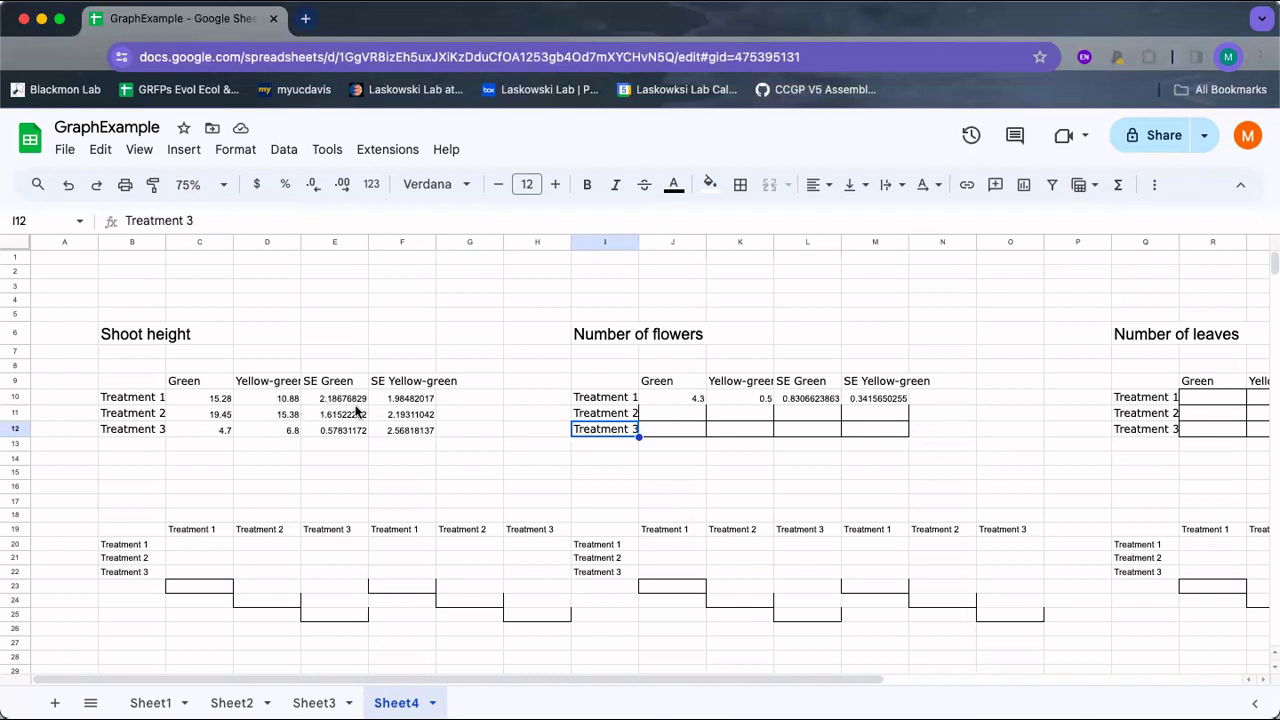
- Copy the Treatment 1 Green shoot-height mean from C10 into C20 of the treatment grid
{"action": "left_click", "coordinate": [222, 401]}
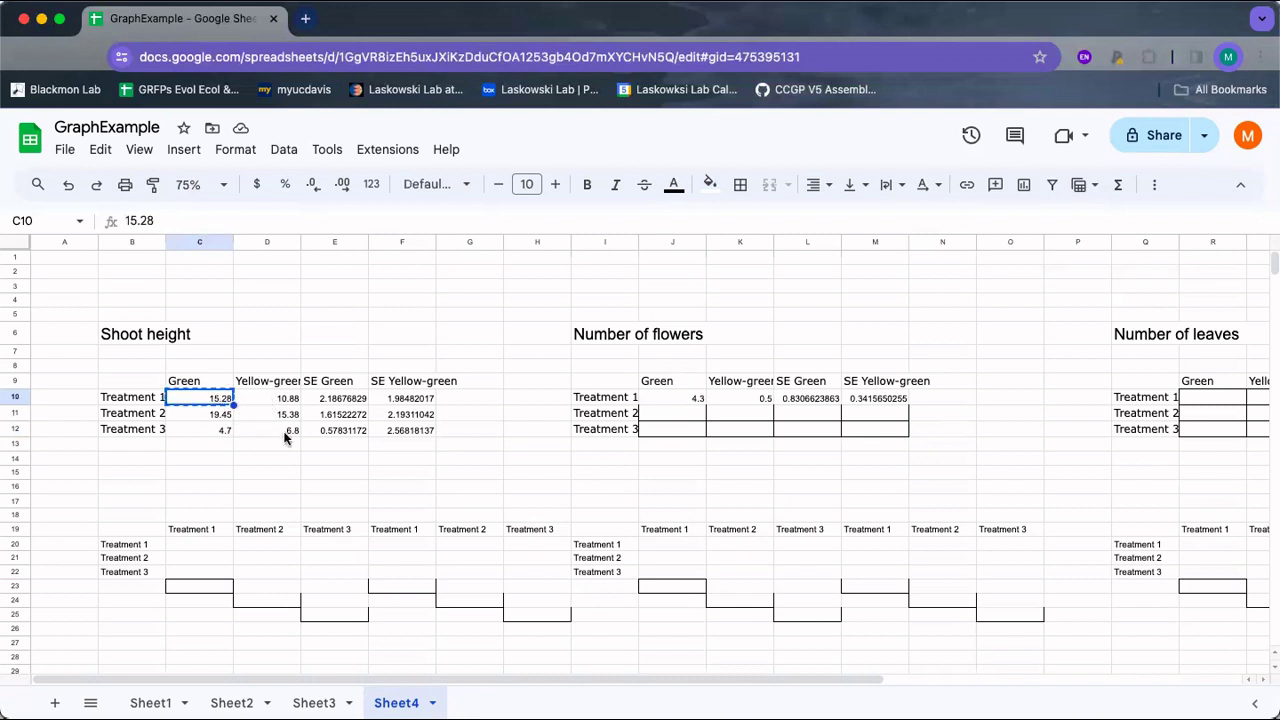
{"action": "left_click", "coordinate": [221, 543]}
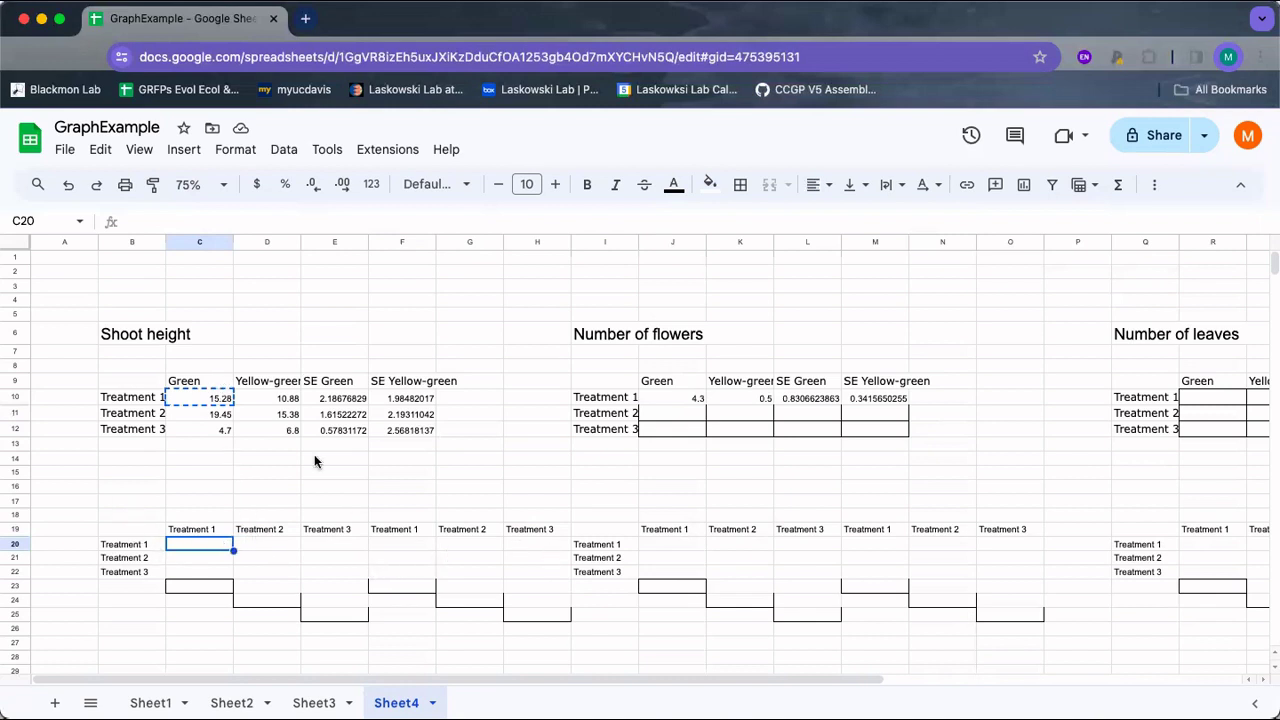
{"action": "left_click", "coordinate": [222, 401]}
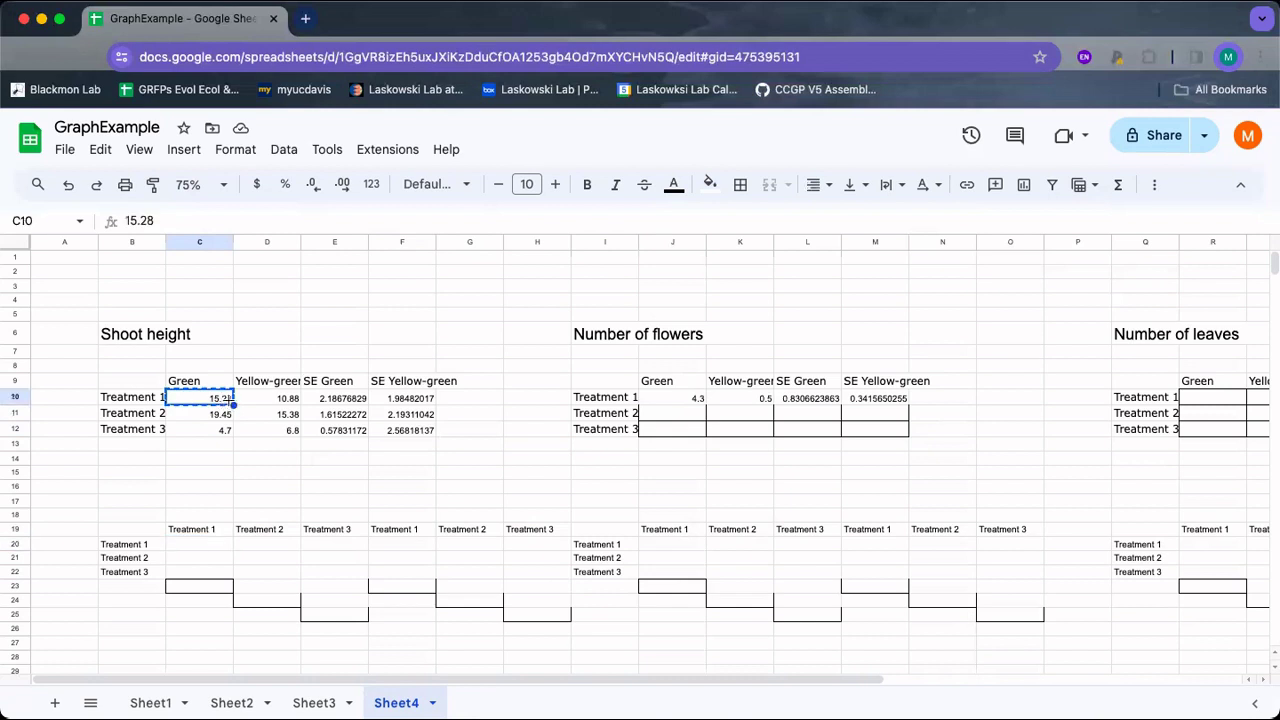
{"action": "left_click", "coordinate": [205, 543]}
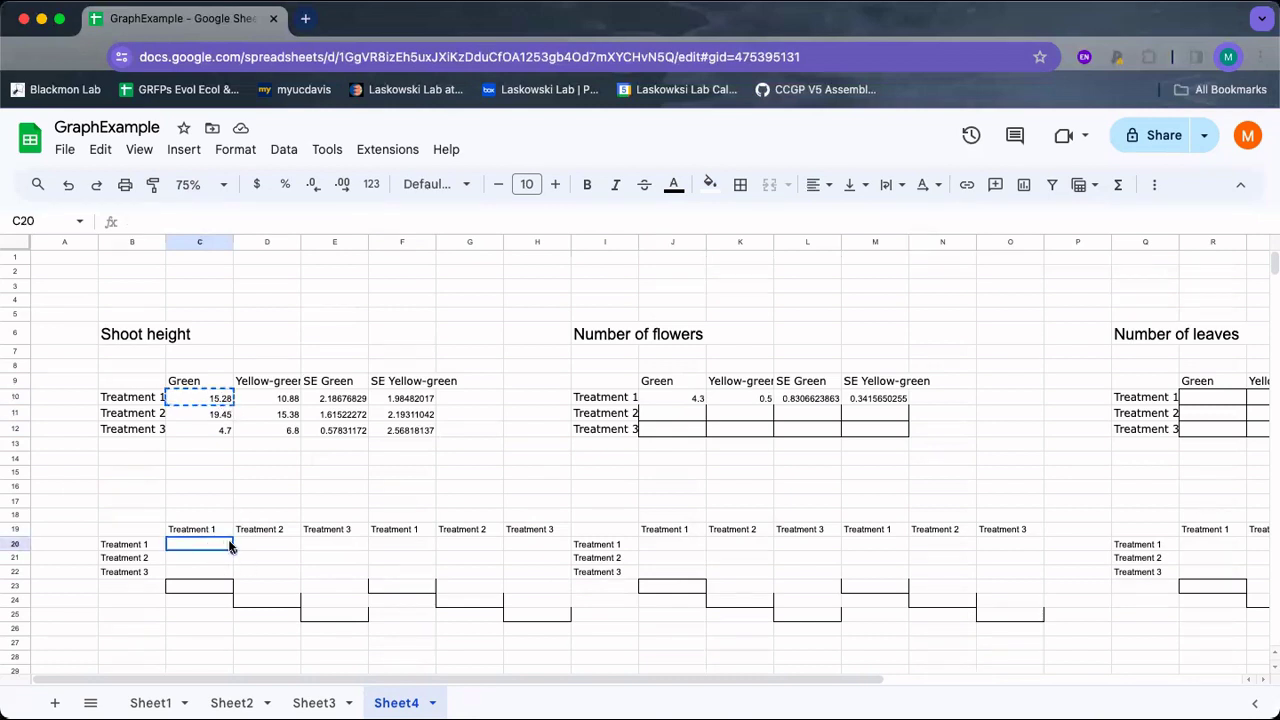
{"action": "key", "text": "super+v"}
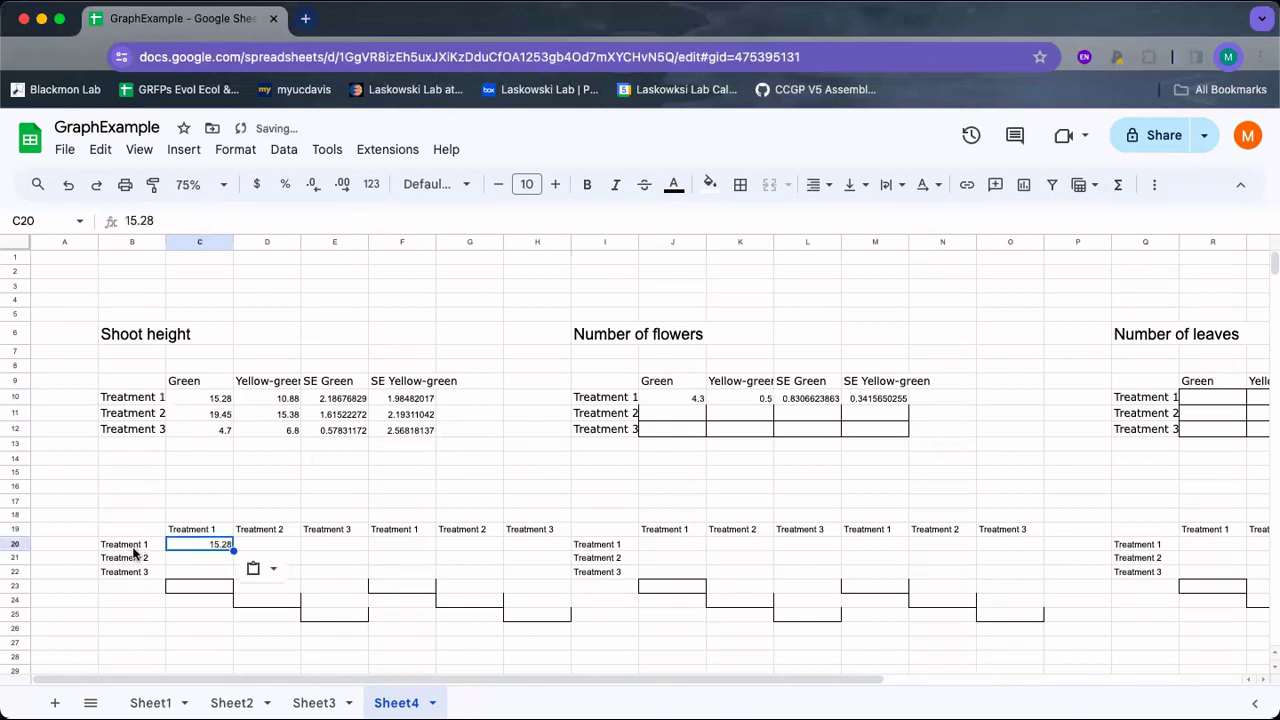
- Copy the Green shoot-height means of Treatments 2 and 3 from C11 and C12 into D21 and E22 respectively
{"action": "left_click", "coordinate": [219, 417]}
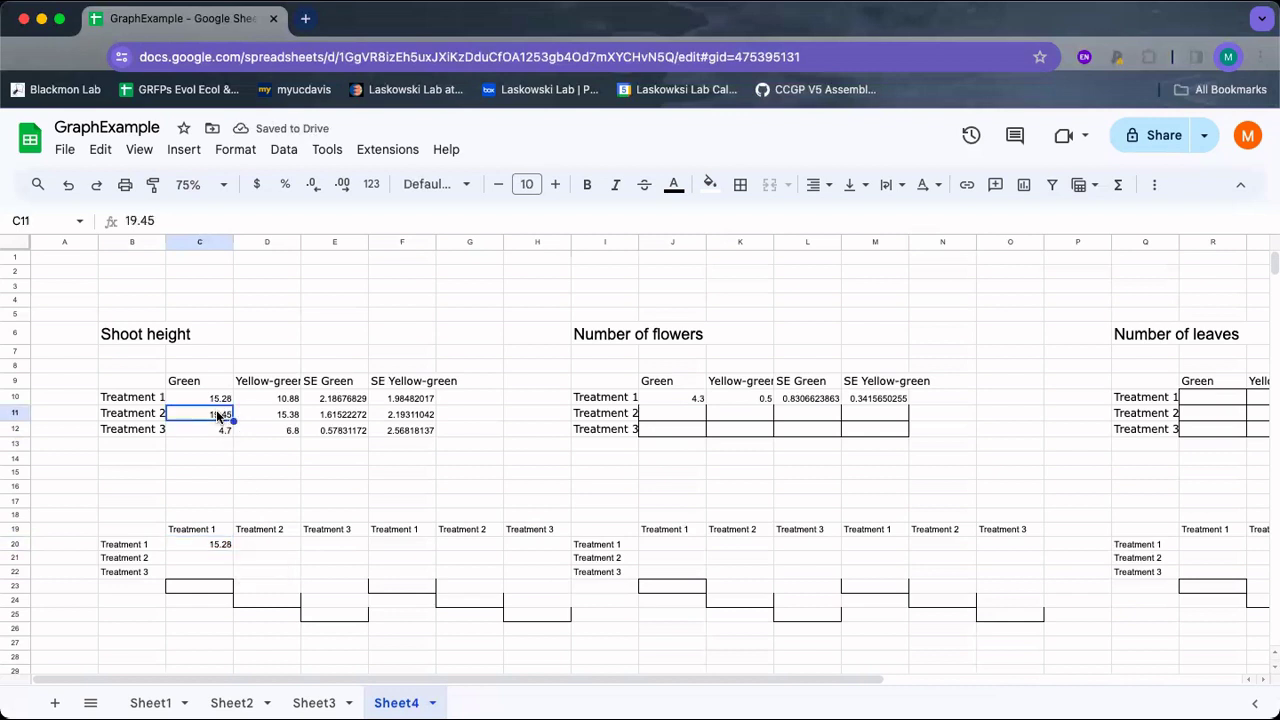
{"action": "key", "text": "ctrl+c"}
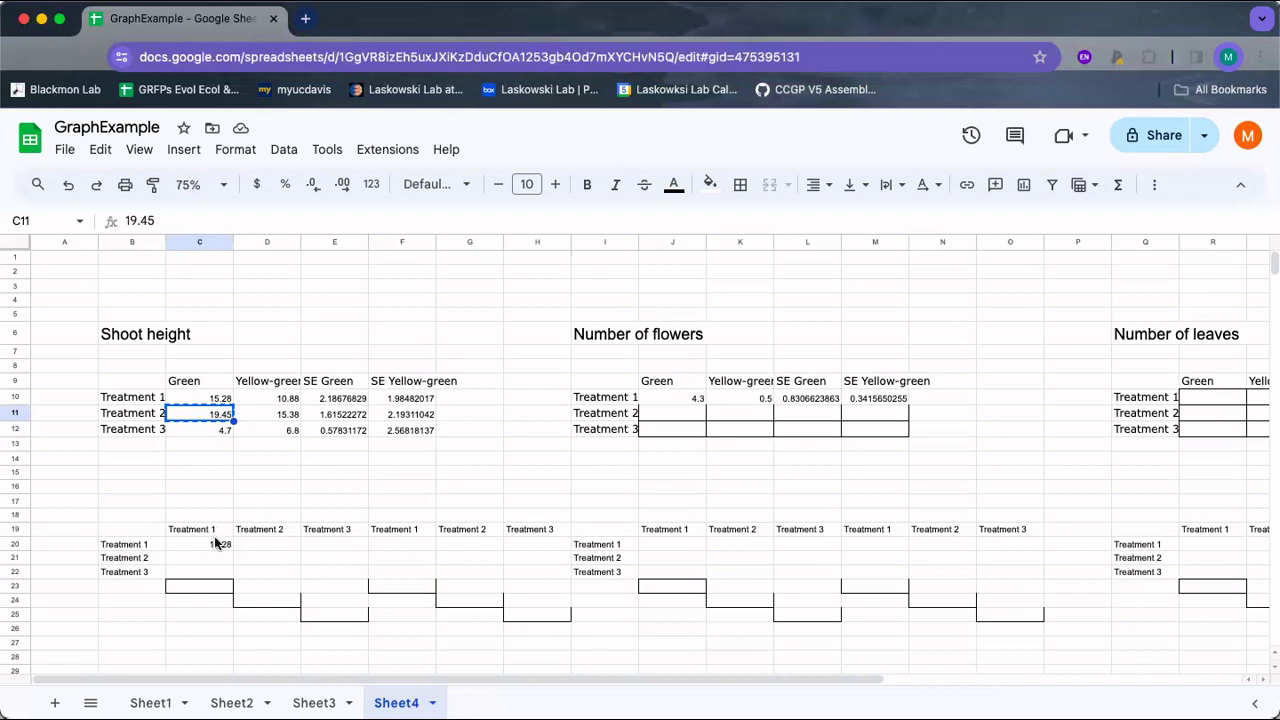
{"action": "left_click", "coordinate": [248, 553]}
{"action": "key", "text": "ctrl+v"}
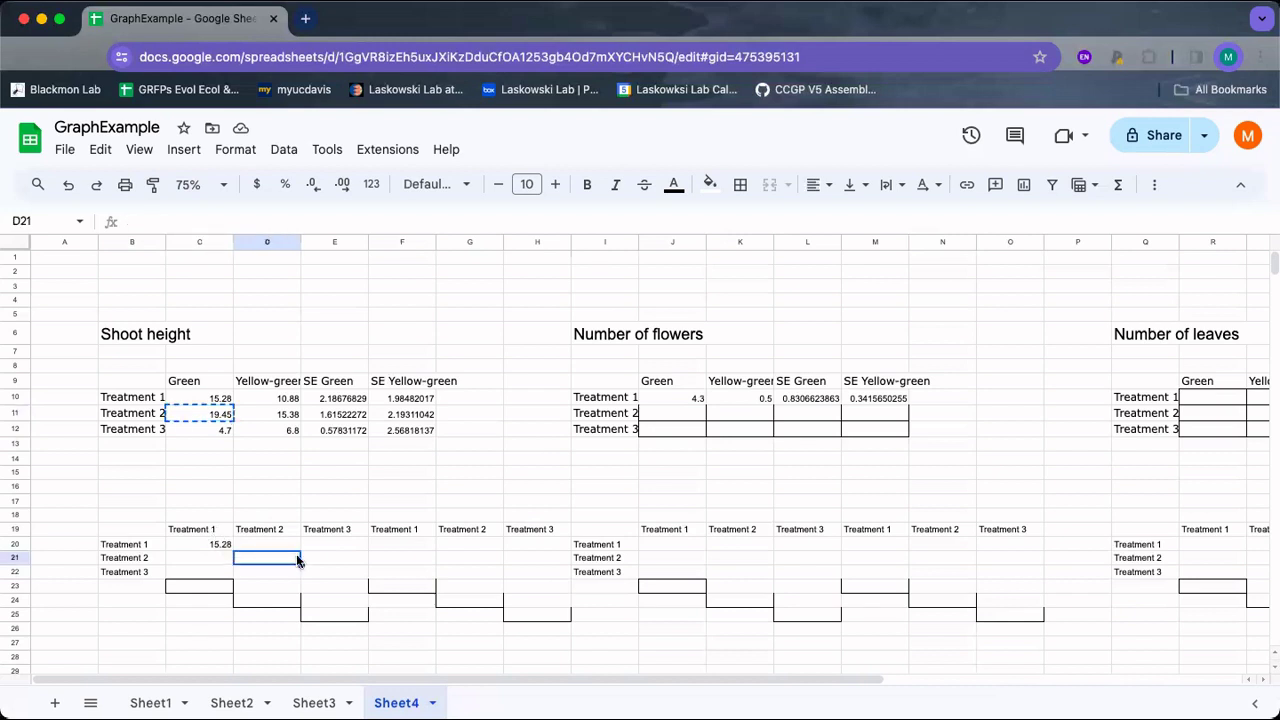
{"action": "left_click", "coordinate": [218, 434]}
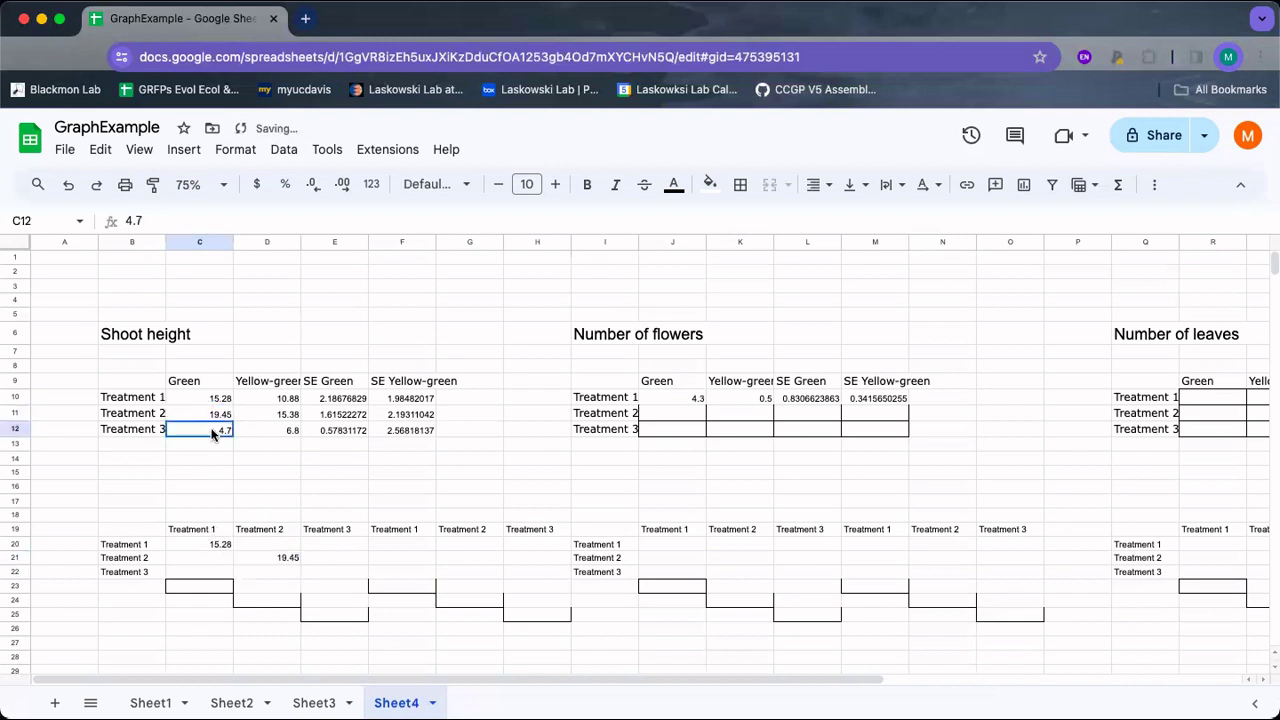
{"action": "left_click", "coordinate": [339, 573]}
{"action": "key", "text": "ctrl+v"}
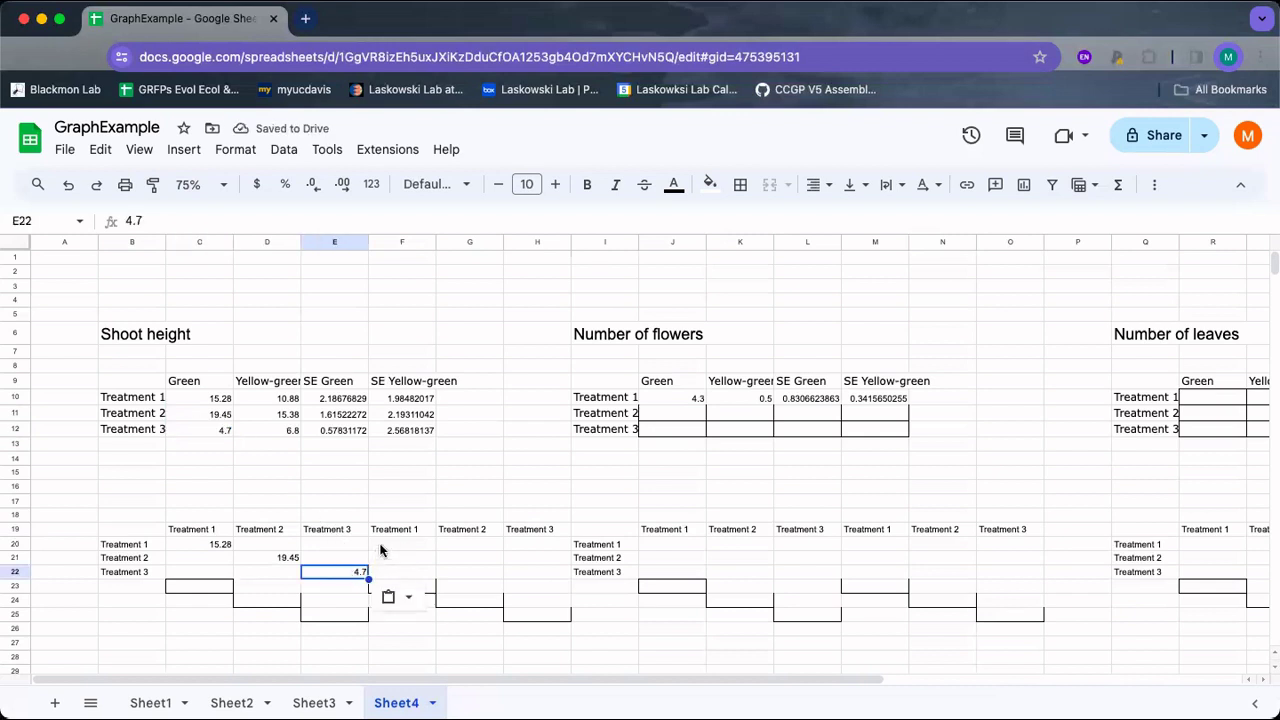
- Copy the Treatment 1 Yellow-green shoot-height mean from D10 into F20, under the second Treatment 1 header
{"action": "left_click", "coordinate": [384, 546]}
{"action": "left_click", "coordinate": [268, 400]}
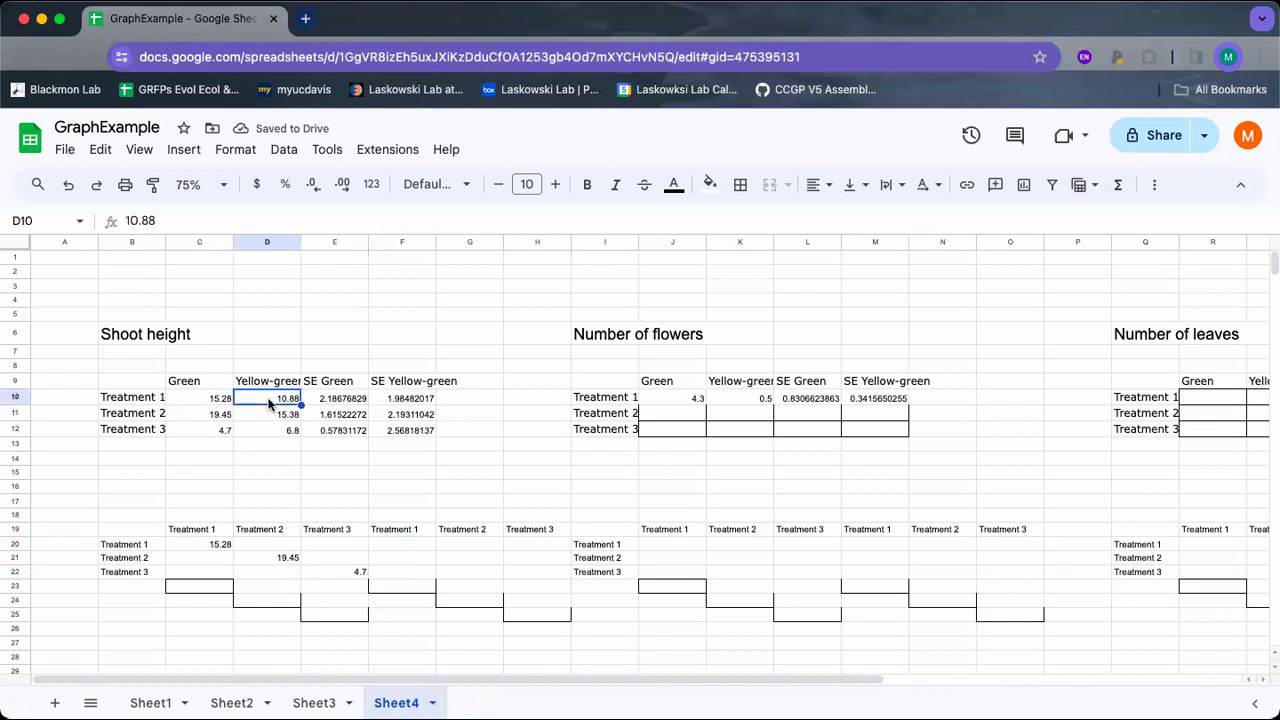
{"action": "key", "text": "ctrl+c"}
{"action": "left_click", "coordinate": [408, 546]}
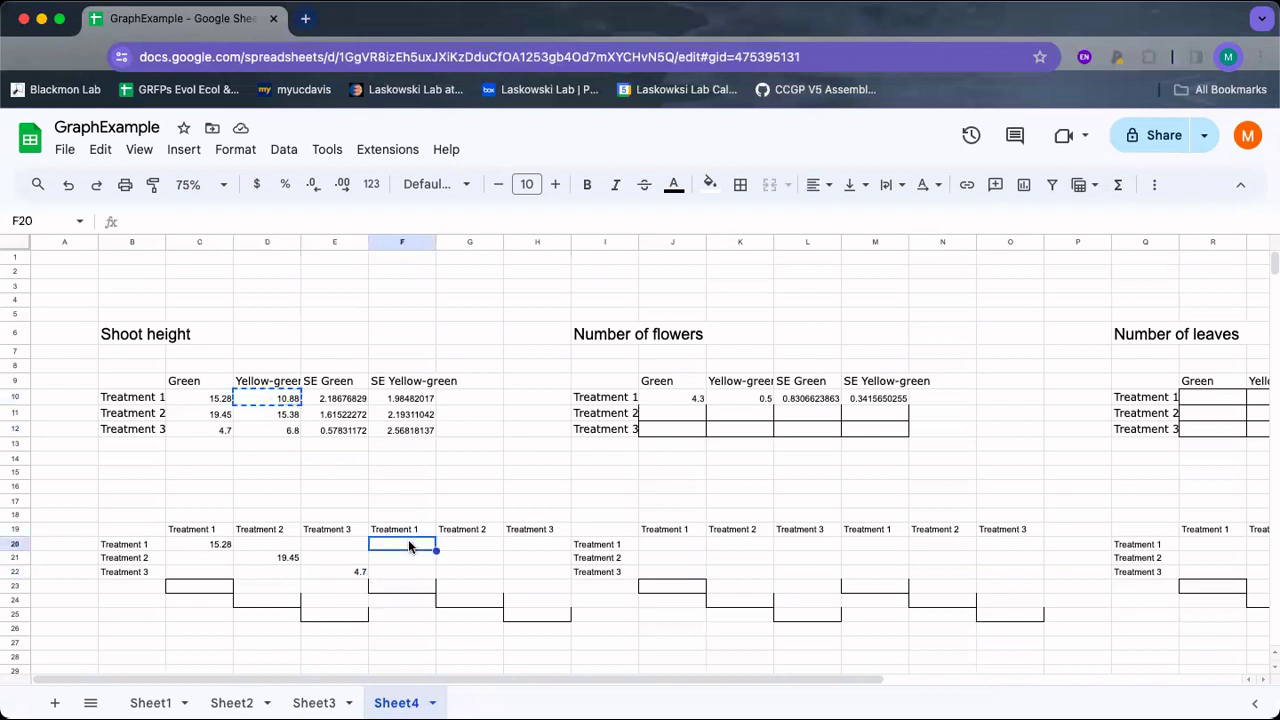
{"action": "key", "text": "ctrl+v"}
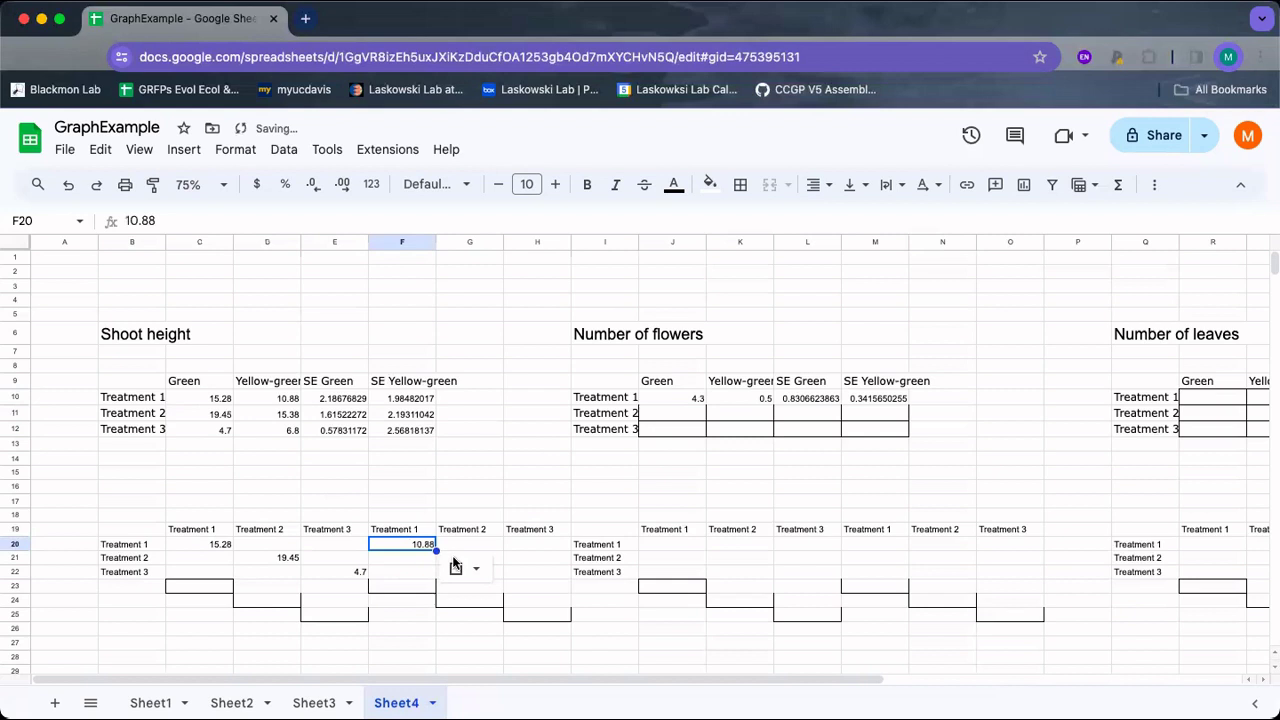
- Copy the Treatment 2 Yellow-green shoot-height mean from D11 into G21, under the second Treatment 2 header
{"action": "left_click", "coordinate": [511, 557]}
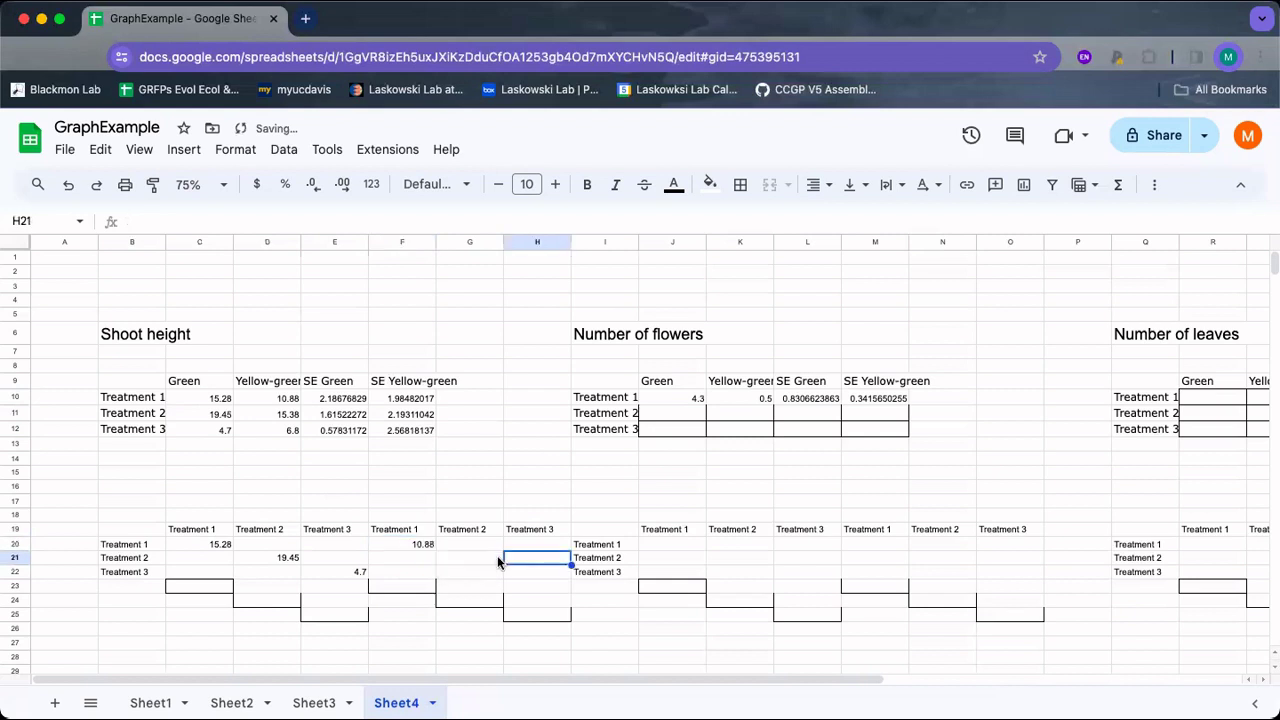
{"action": "left_click", "coordinate": [280, 414]}
{"action": "key", "text": "ctrl+c"}
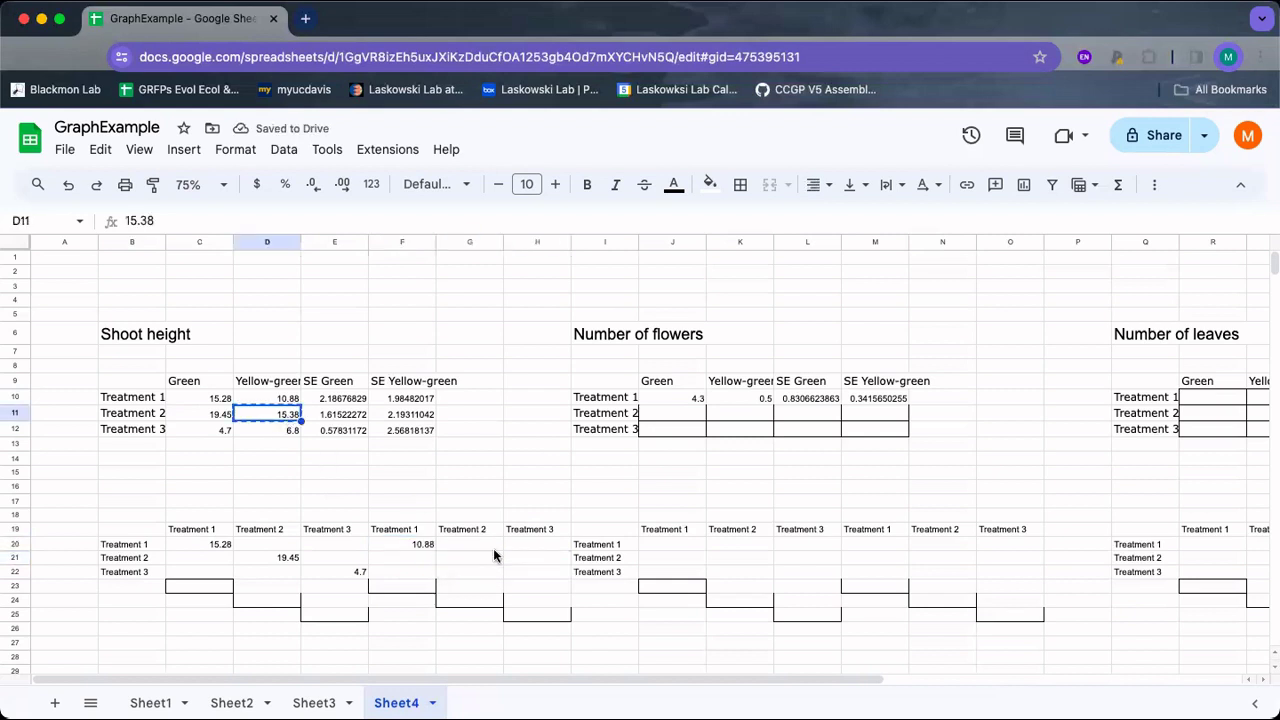
{"action": "left_click", "coordinate": [478, 558]}
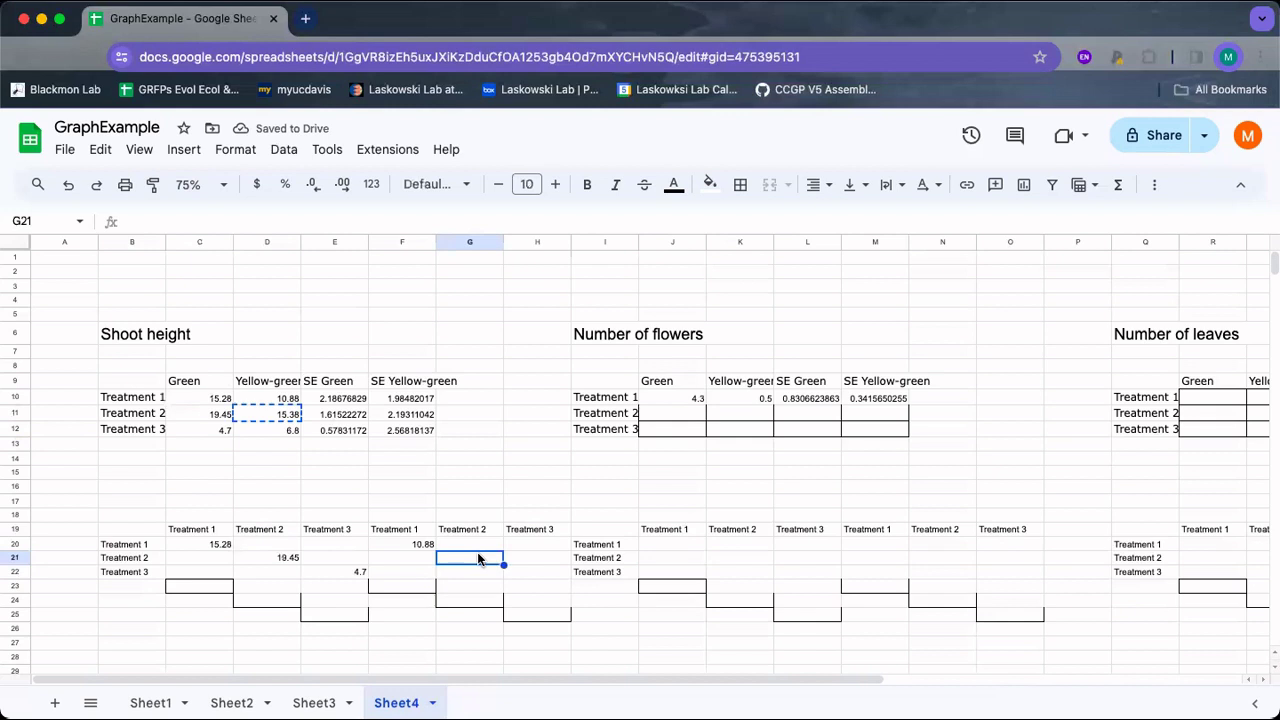
{"action": "key", "text": "ctrl+v"}
- Copy the Treatment 3 Yellow-green shoot-height mean from D12 into H22, under the second Treatment 3 header
{"action": "left_click", "coordinate": [545, 558]}
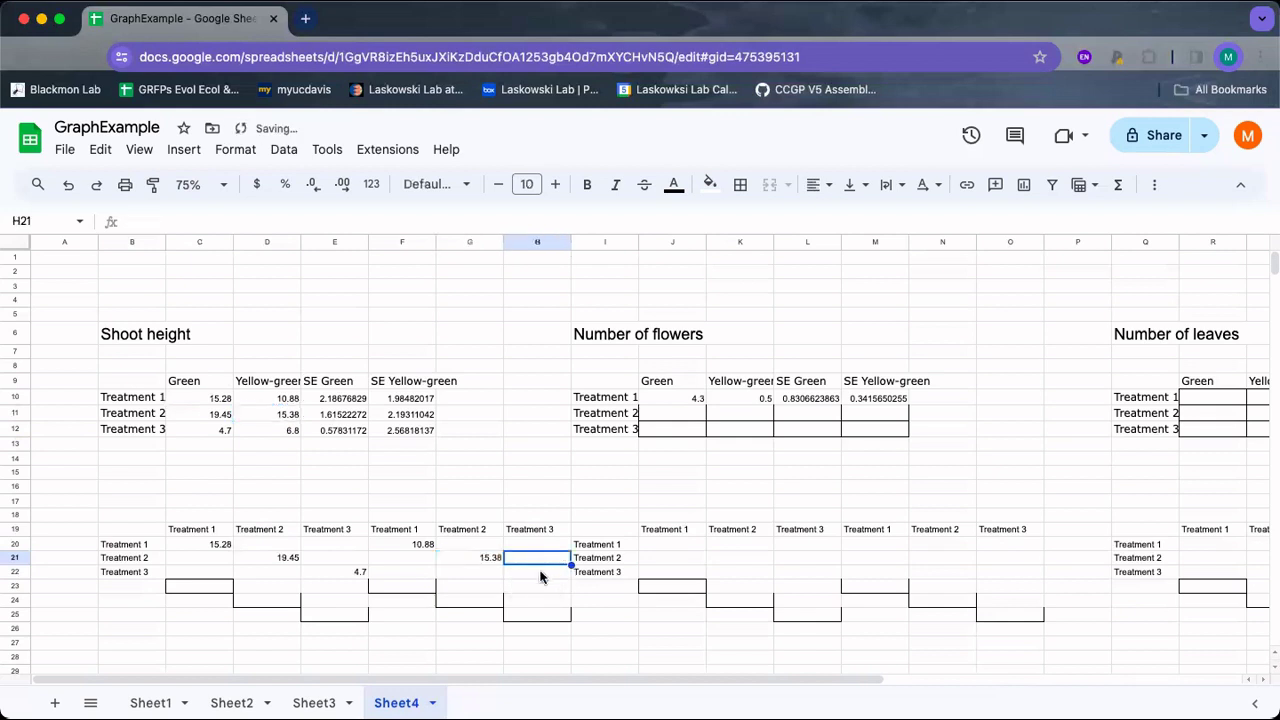
{"action": "left_click", "coordinate": [285, 429]}
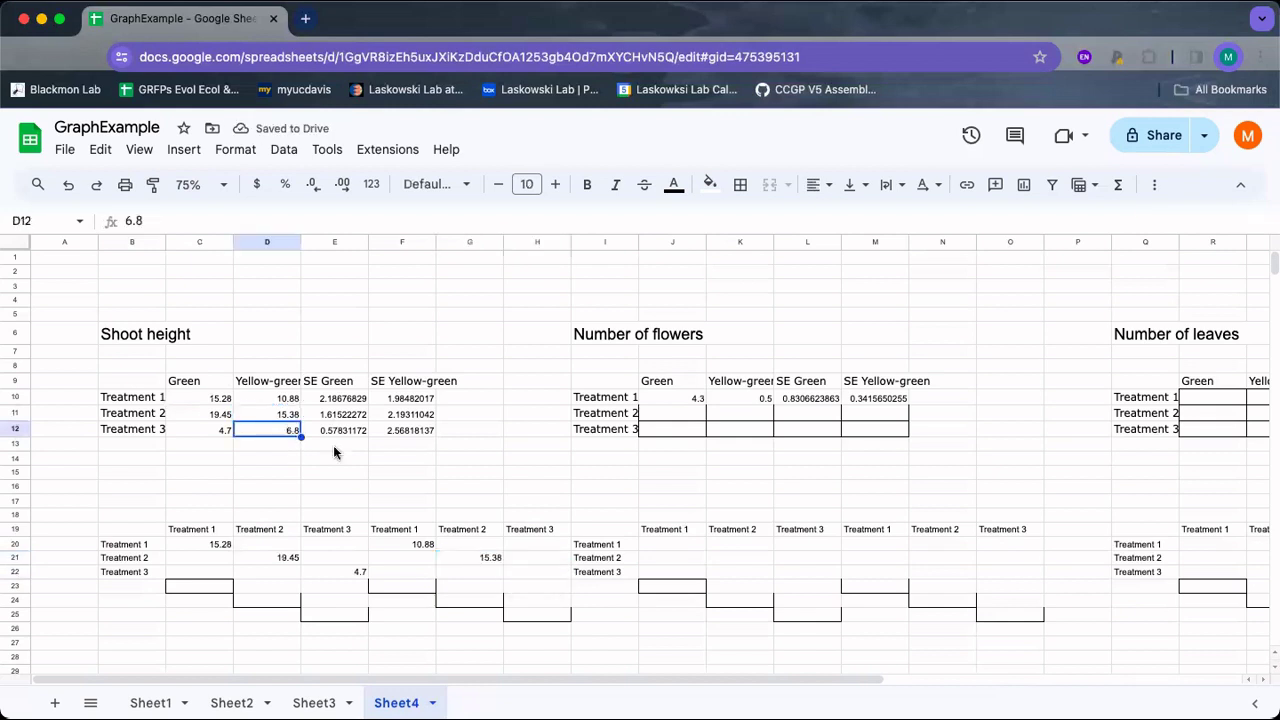
{"action": "key", "text": "ctrl+c"}
{"action": "left_click", "coordinate": [529, 570]}
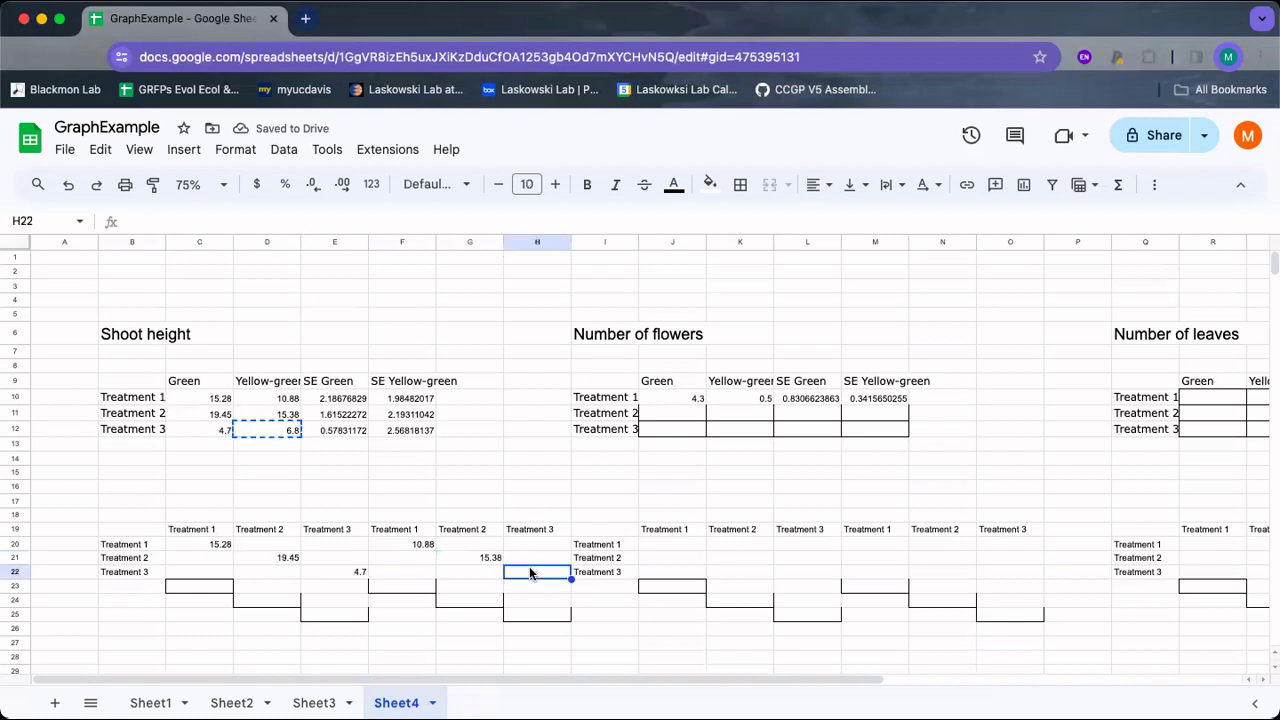
{"action": "key", "text": "ctrl+v"}
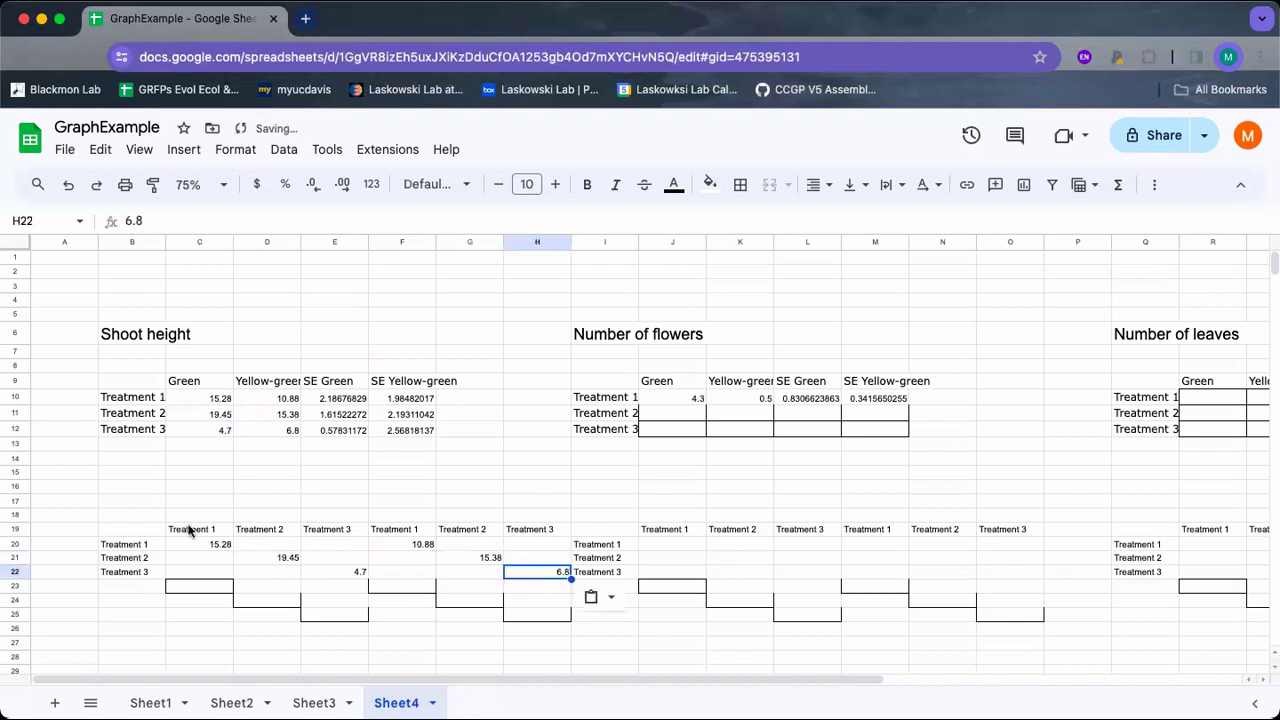
- Insert a chart based on the shoot-height treatment grid in B19:H22, including its row and column labels
{"action": "left_click_drag", "start_coordinate": [142, 528], "coordinate": [285, 538]}
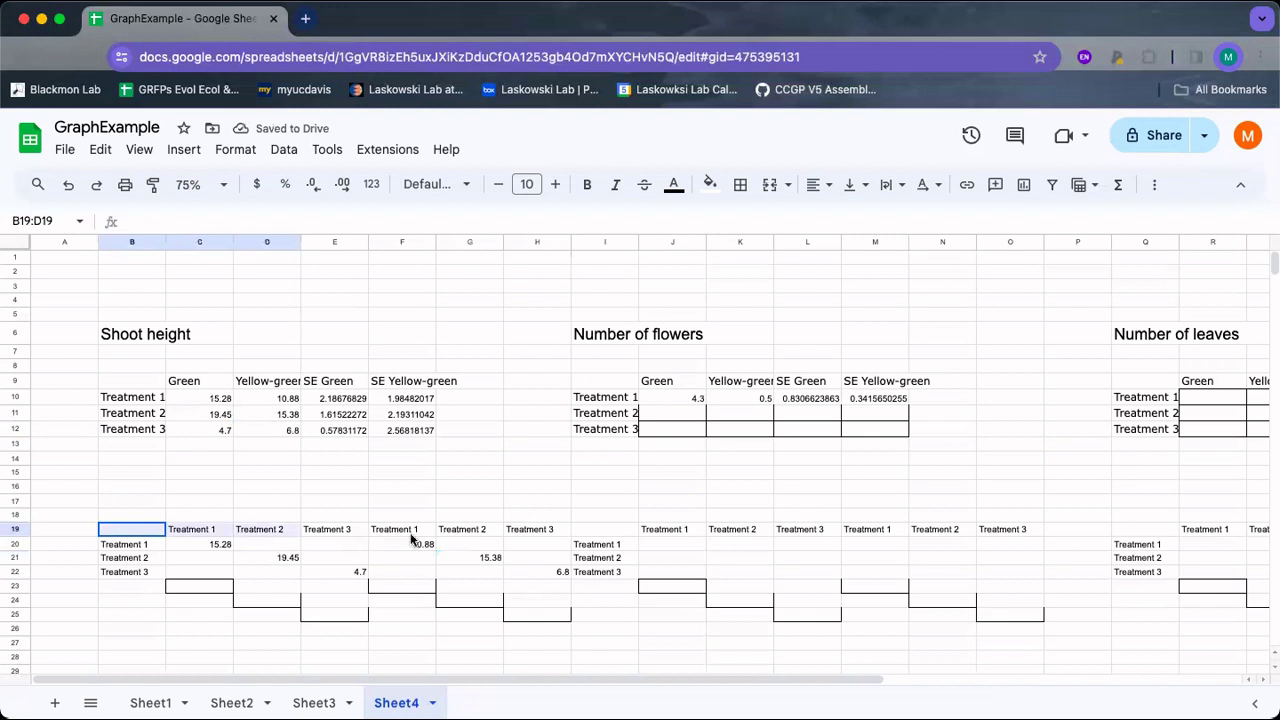
{"action": "left_click_drag", "start_coordinate": [410, 540], "coordinate": [522, 568]}
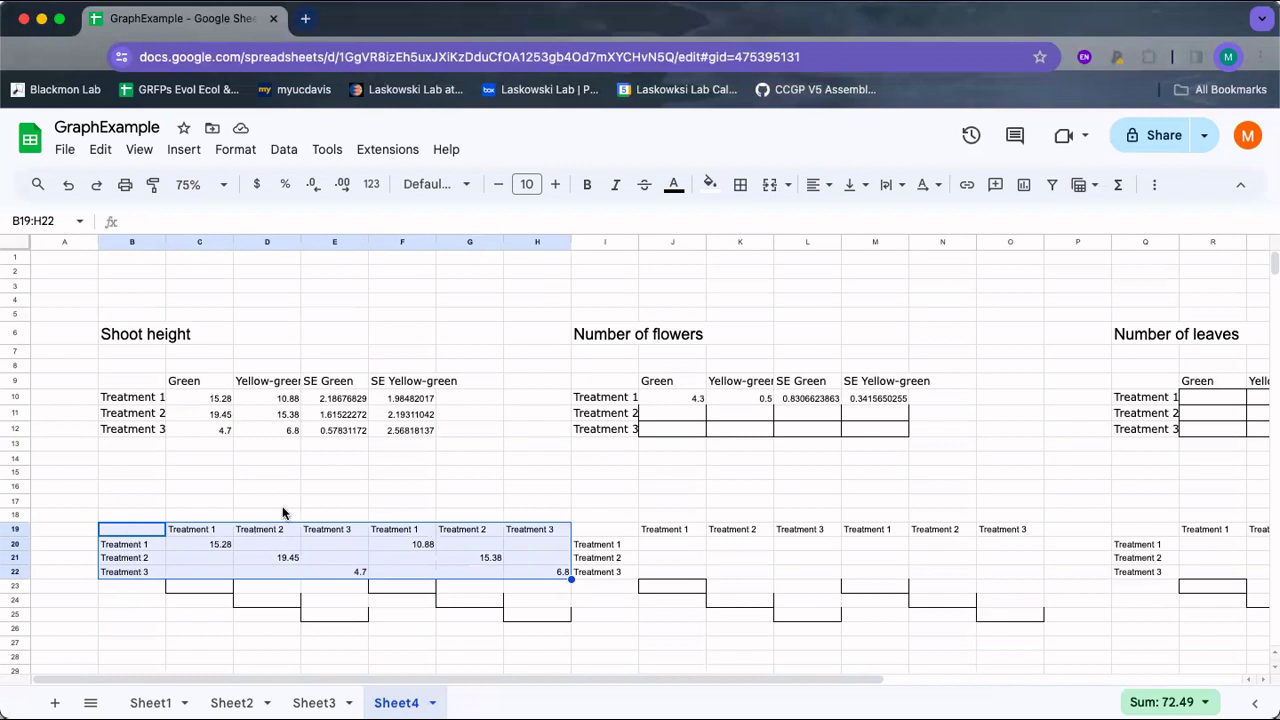
{"action": "left_click", "coordinate": [184, 151]}
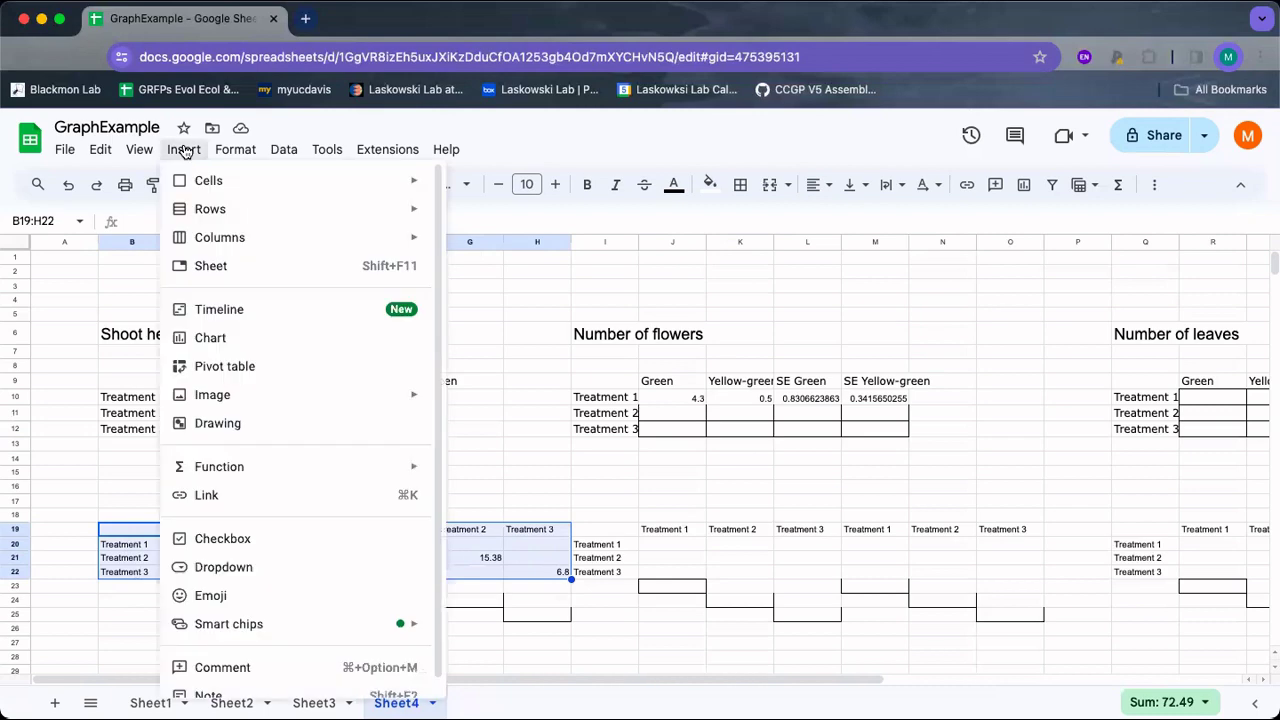
{"action": "left_click", "coordinate": [257, 343]}
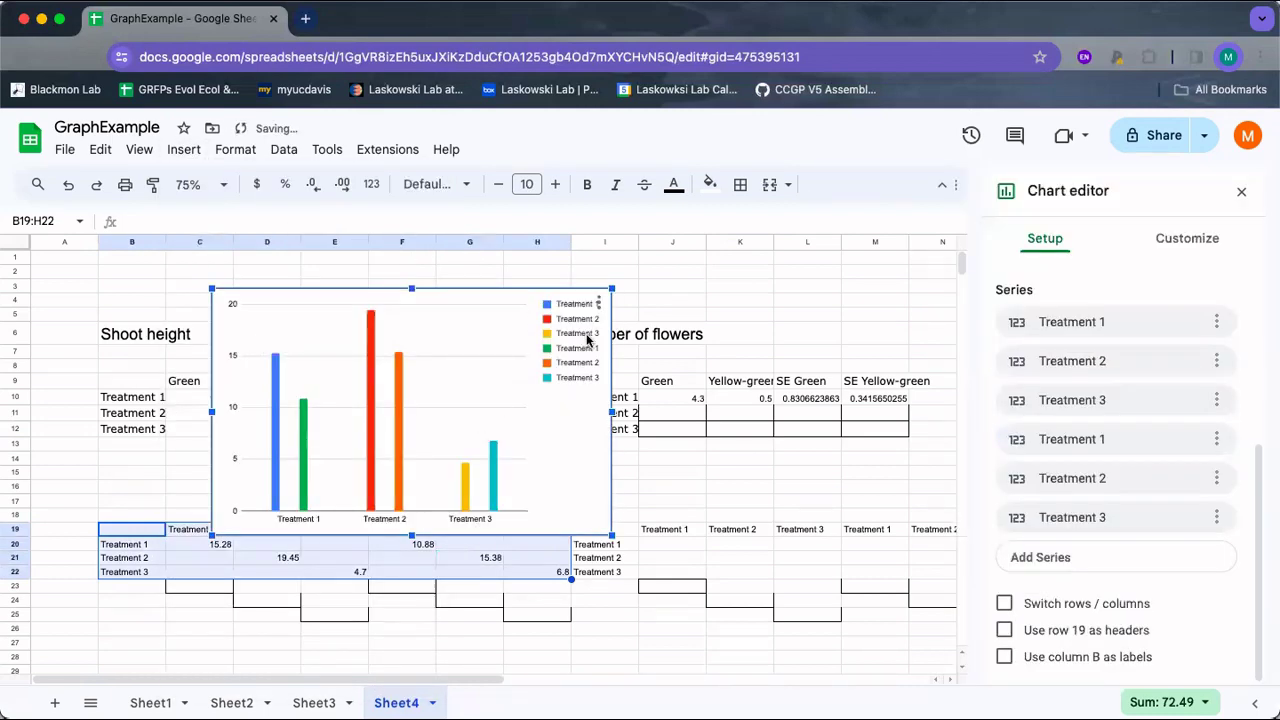
- Change the shoot-height chart to a scatter chart and move it clear of the shoot-height means and standard errors table
{"action": "scroll", "coordinate": [1071, 353], "scroll_direction": "up", "scroll_amount": 3}
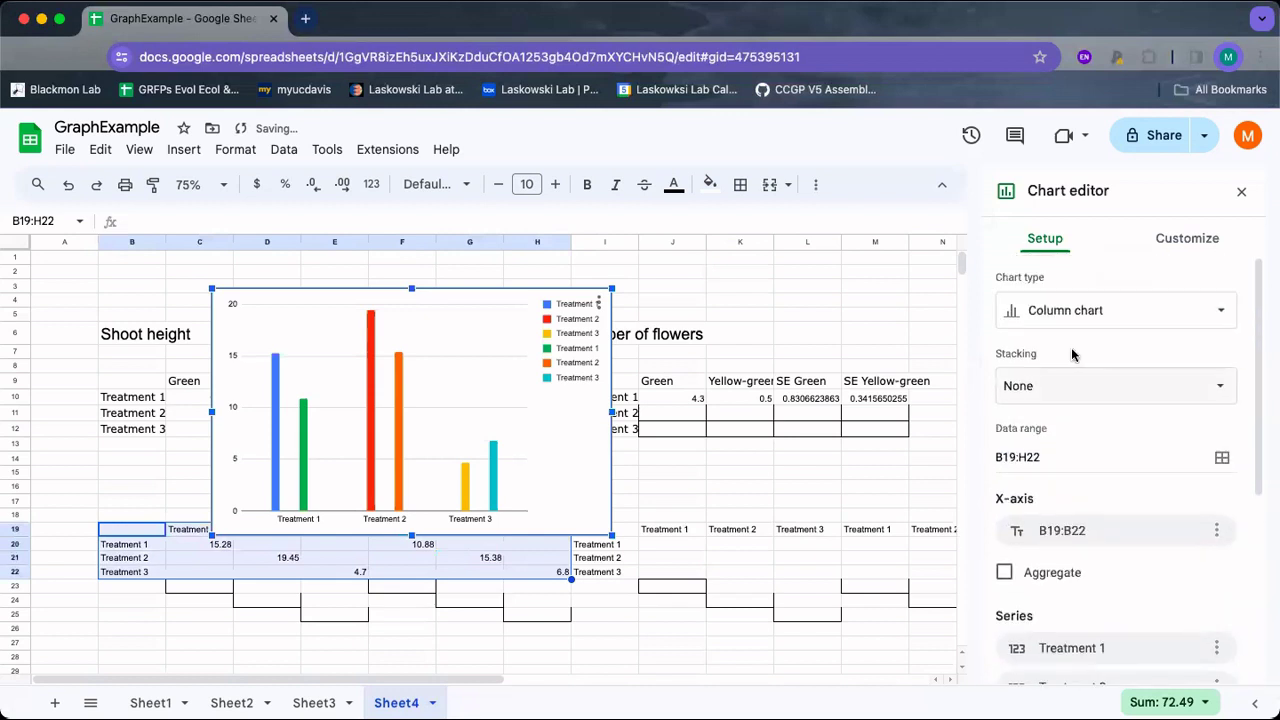
{"action": "left_click", "coordinate": [1065, 313]}
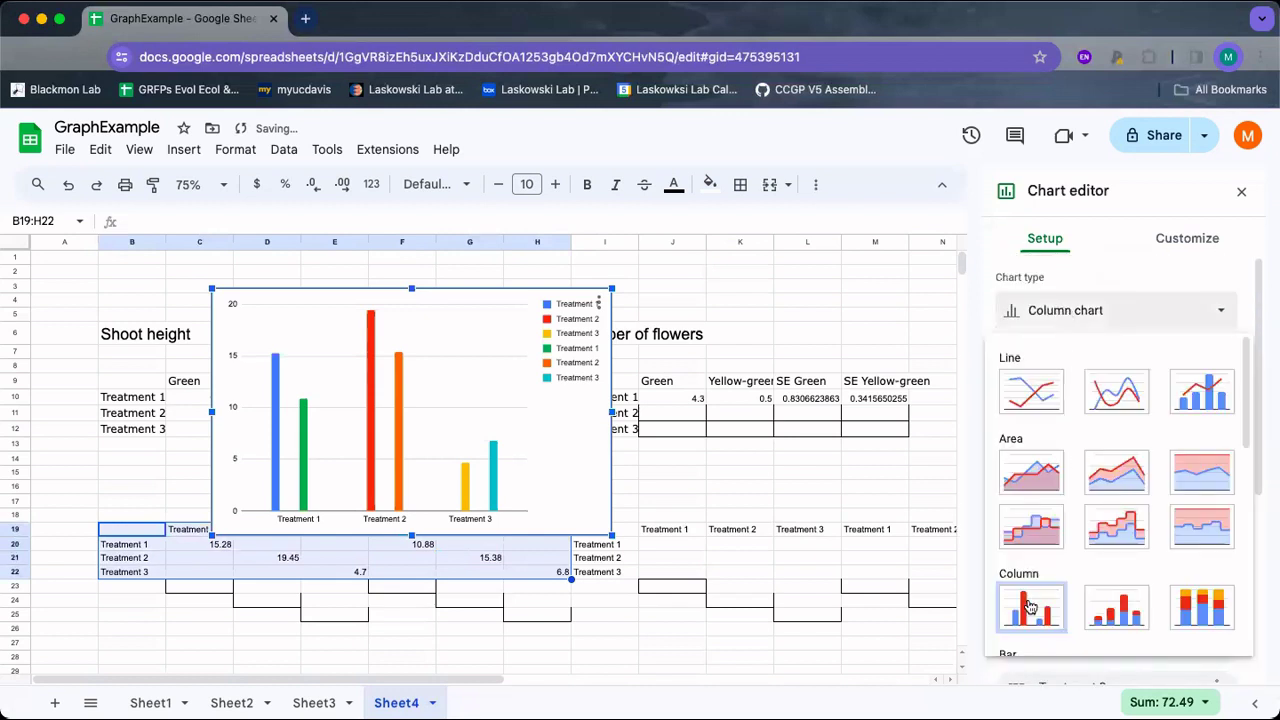
{"action": "scroll", "coordinate": [1031, 608], "scroll_direction": "down", "scroll_amount": 3}
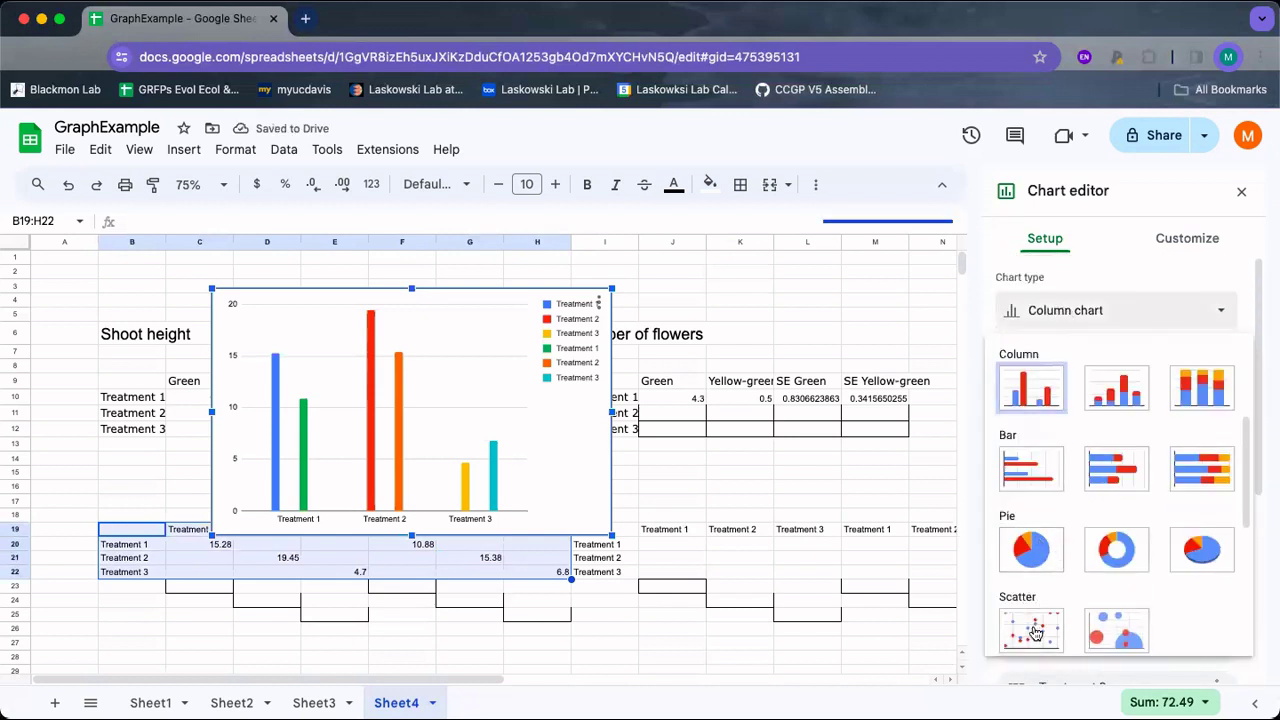
{"action": "left_click", "coordinate": [1031, 630]}
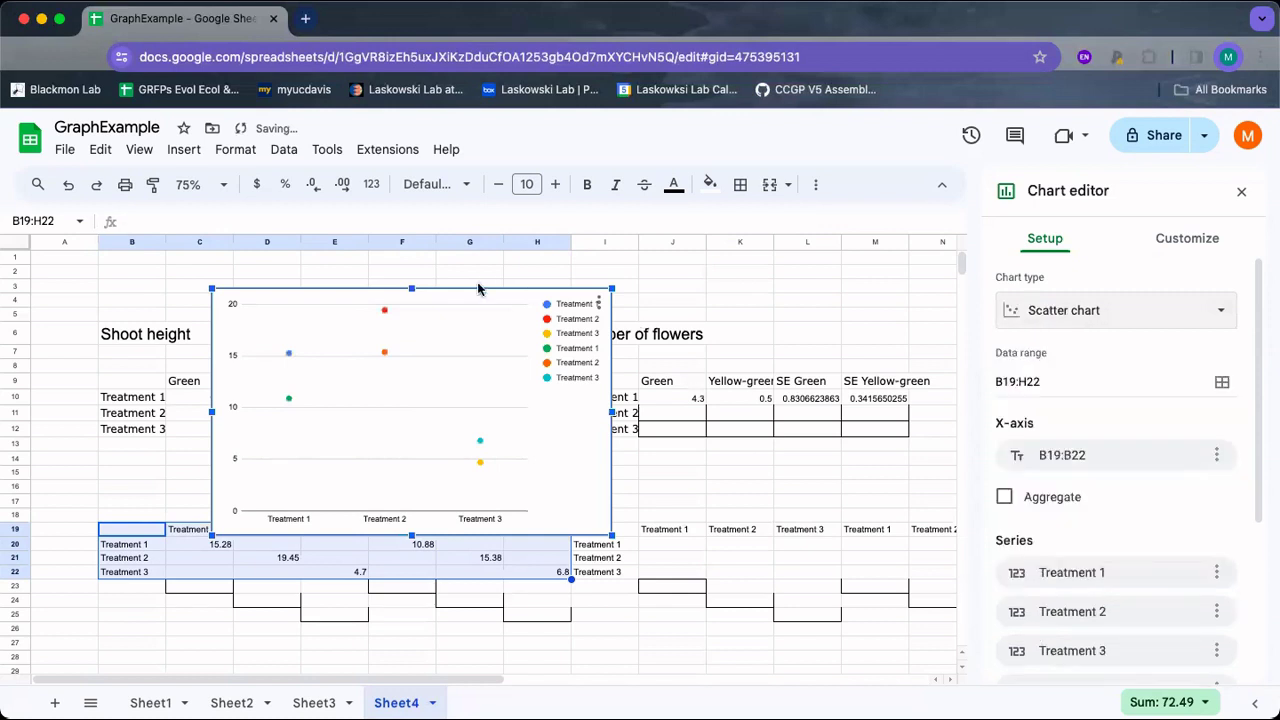
{"action": "left_click_drag", "start_coordinate": [570, 307], "coordinate": [783, 262]}
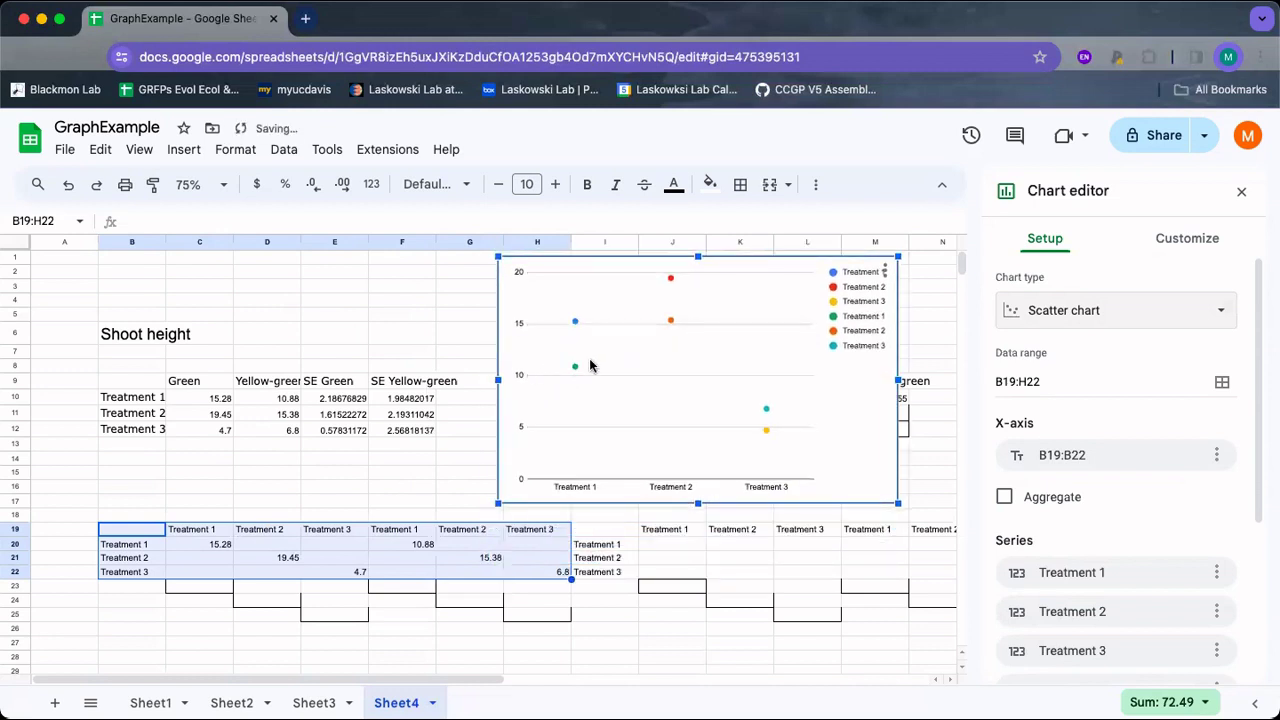
- Remove the scatter chart's legend by setting its position to None
{"action": "left_click", "coordinate": [867, 340]}
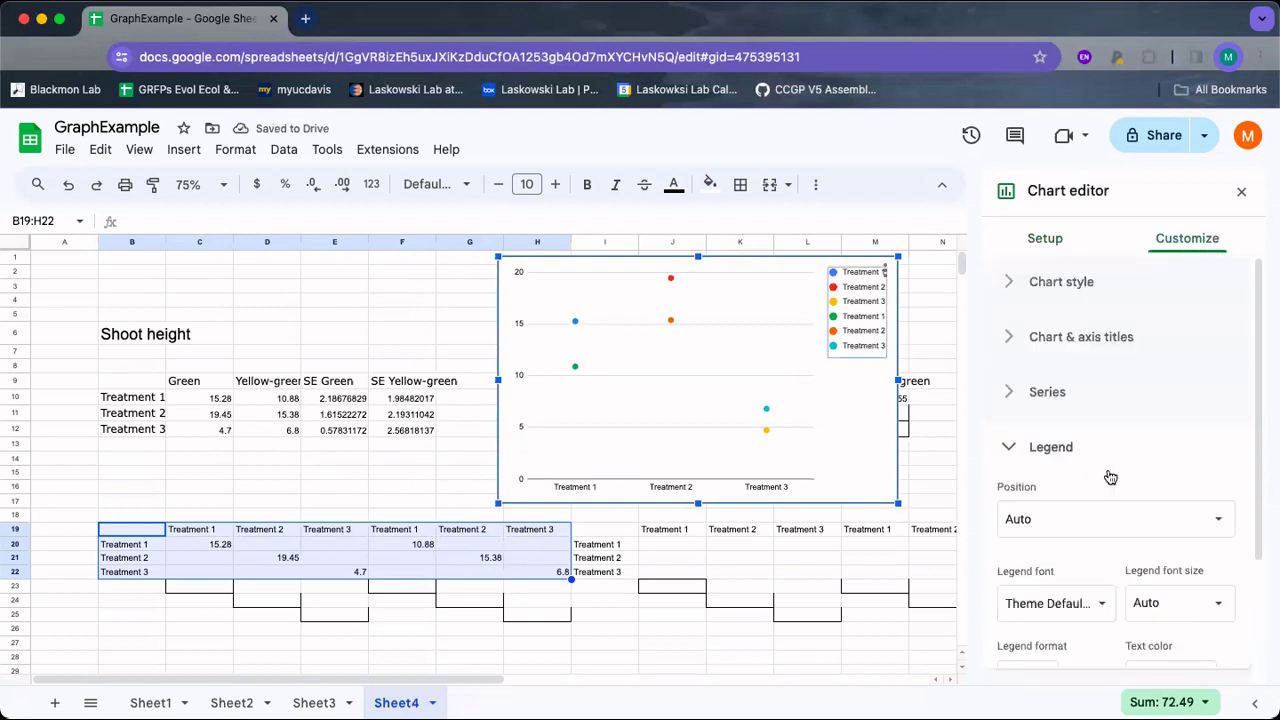
{"action": "left_click", "coordinate": [1115, 519]}
{"action": "left_click", "coordinate": [1040, 650]}
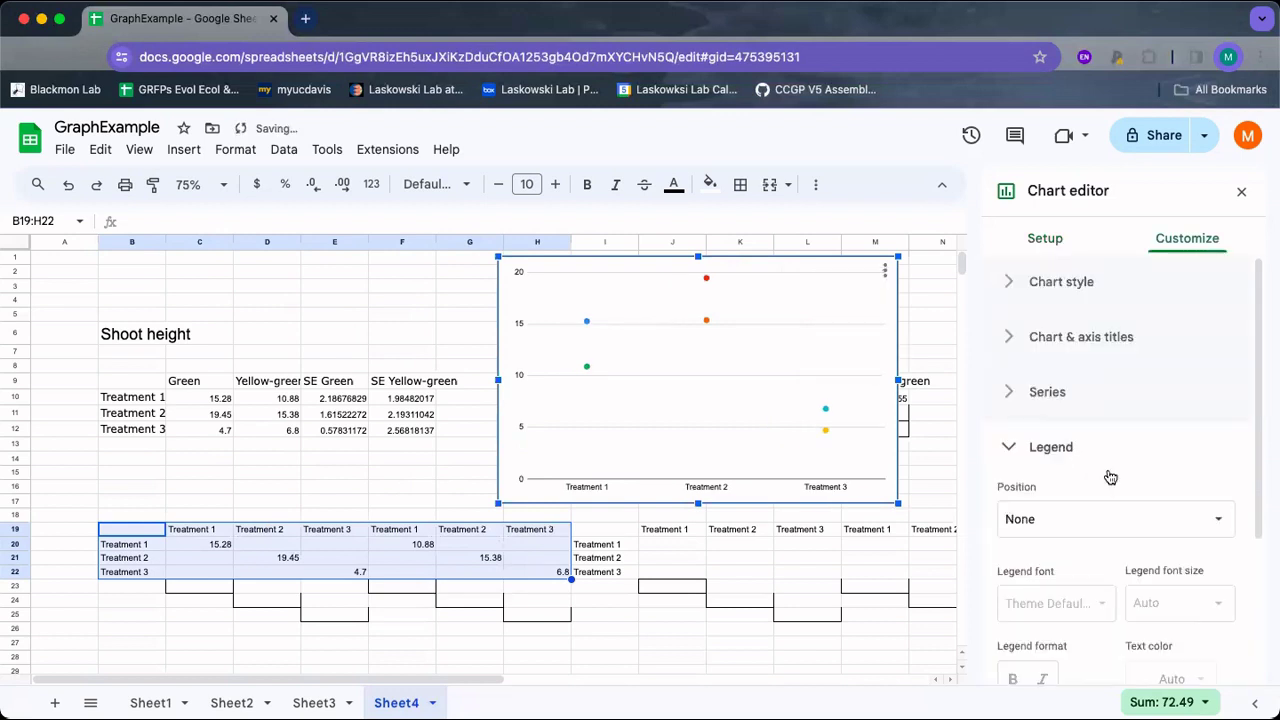
{"action": "double_click", "coordinate": [587, 370]}
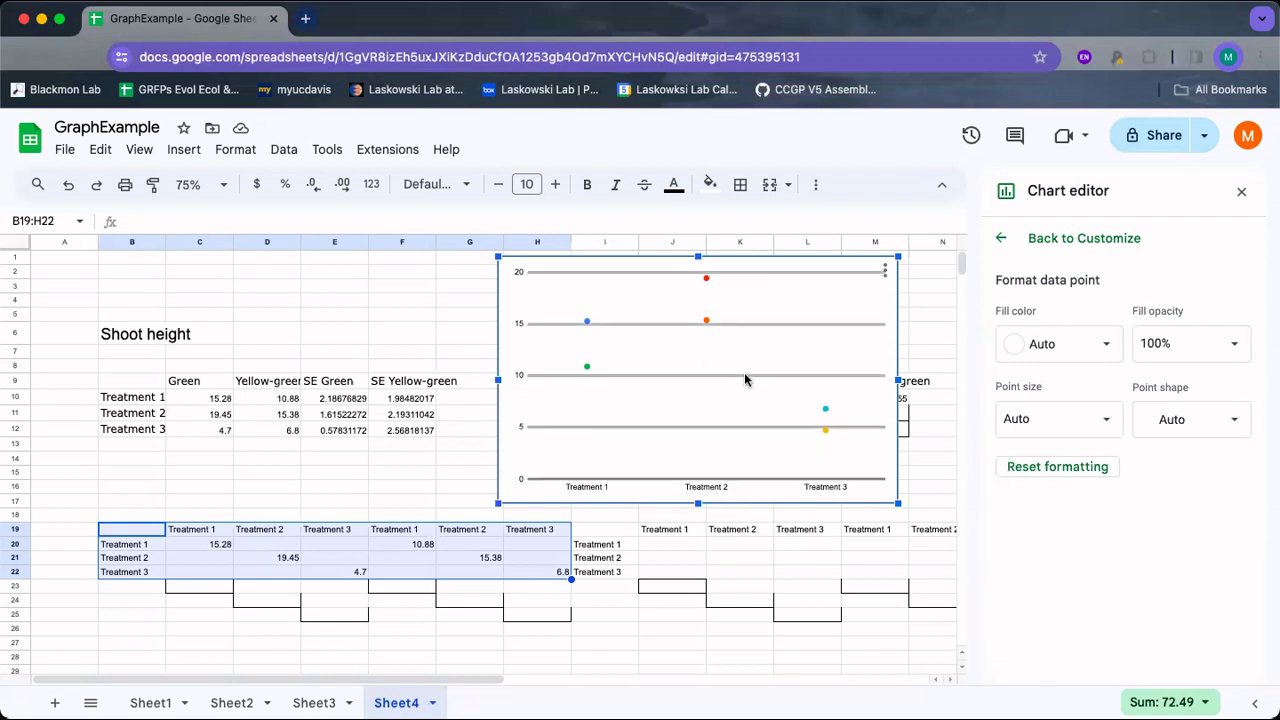
{"action": "left_click", "coordinate": [1001, 238]}
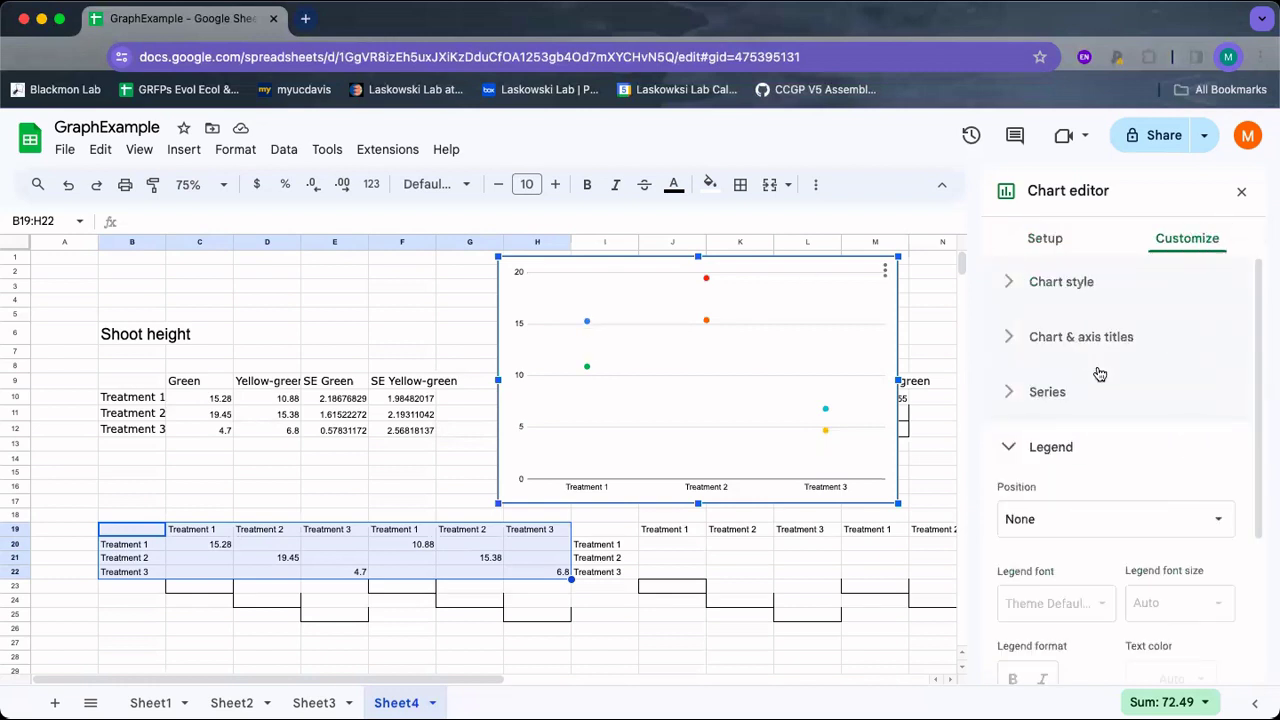
{"action": "scroll", "coordinate": [1100, 374], "scroll_direction": "down", "scroll_amount": 2}
{"action": "scroll", "coordinate": [1063, 429], "scroll_direction": "up", "scroll_amount": 2}
{"action": "left_click", "coordinate": [1034, 449]}
{"action": "left_click", "coordinate": [1062, 468]}
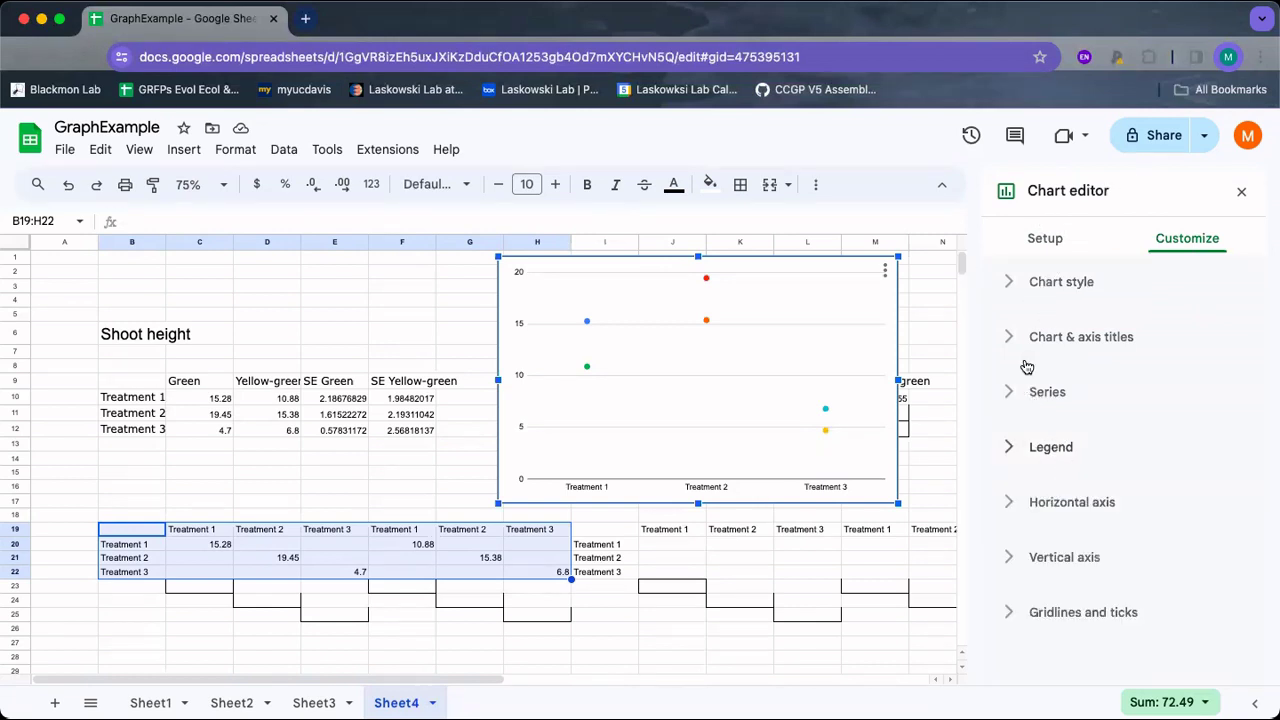
- Turn on error bars for the blue Treatment 1 series only
{"action": "left_click", "coordinate": [1018, 394]}
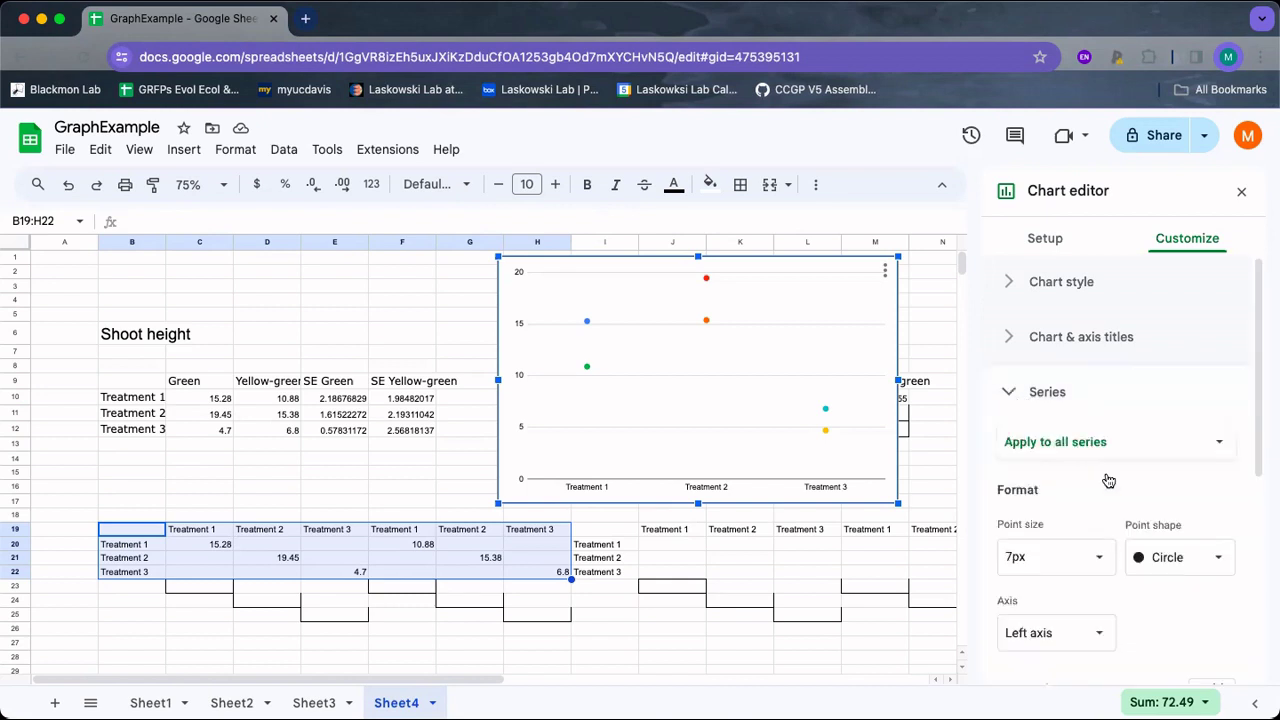
{"action": "scroll", "coordinate": [1108, 481], "scroll_direction": "down", "scroll_amount": 2}
{"action": "left_click", "coordinate": [1093, 375]}
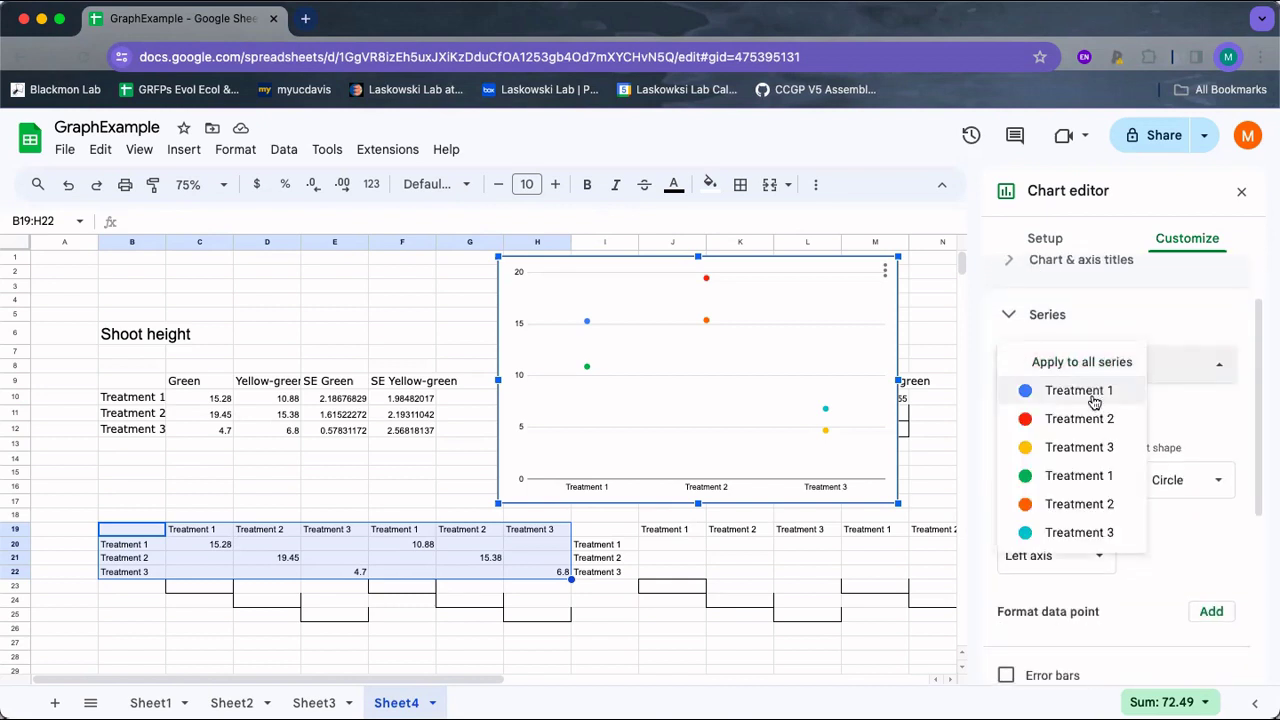
{"action": "left_click", "coordinate": [1093, 400]}
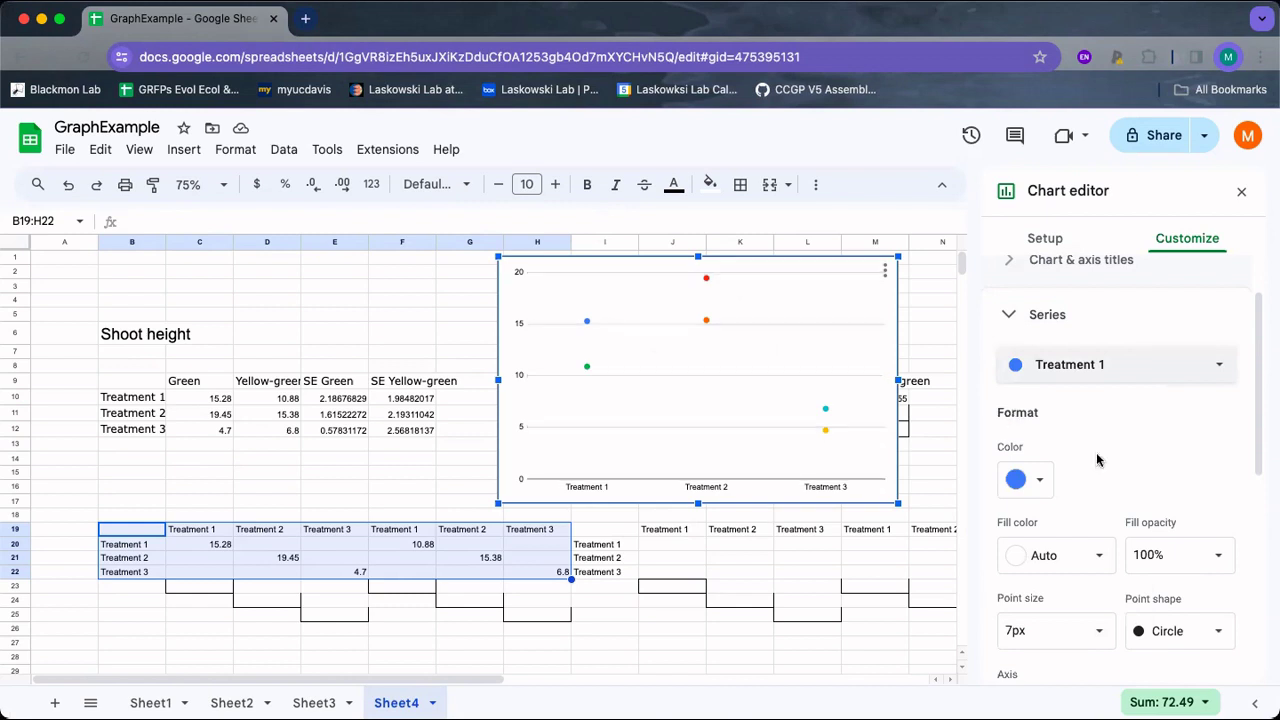
{"action": "scroll", "coordinate": [1153, 468], "scroll_direction": "down", "scroll_amount": 5}
{"action": "scroll", "coordinate": [1153, 465], "scroll_direction": "down", "scroll_amount": 2}
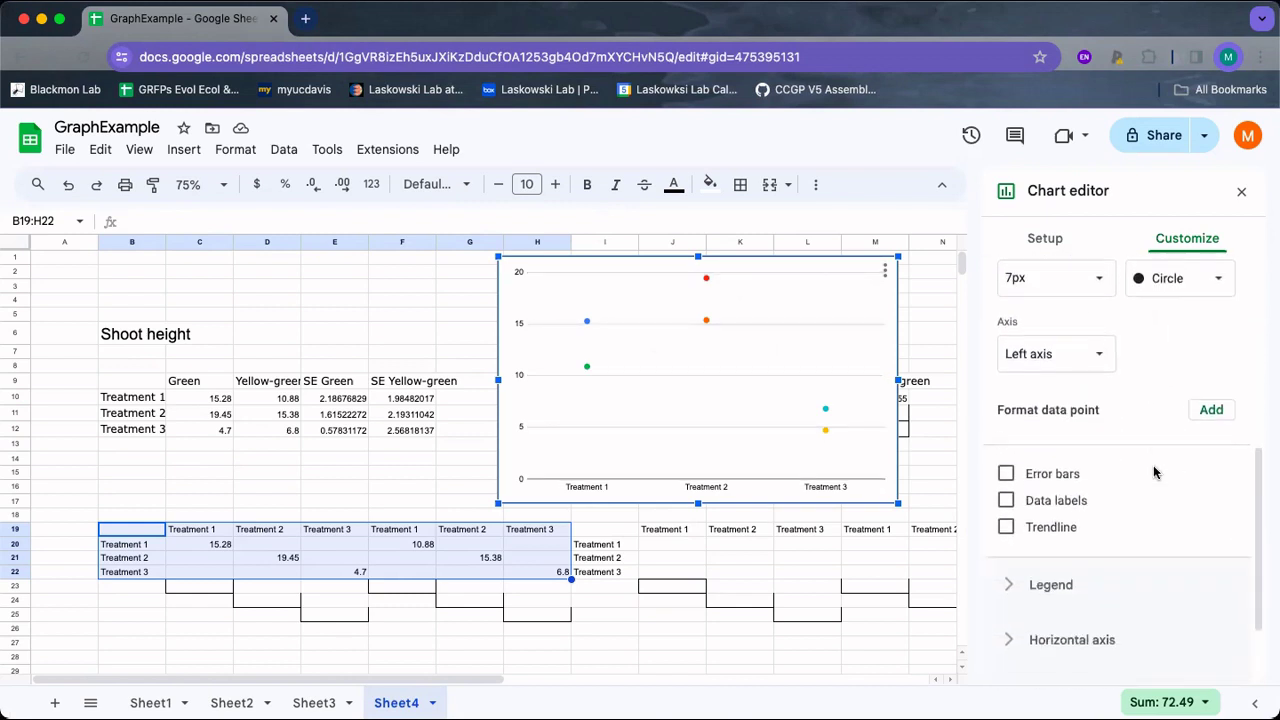
{"action": "left_click", "coordinate": [1063, 481]}
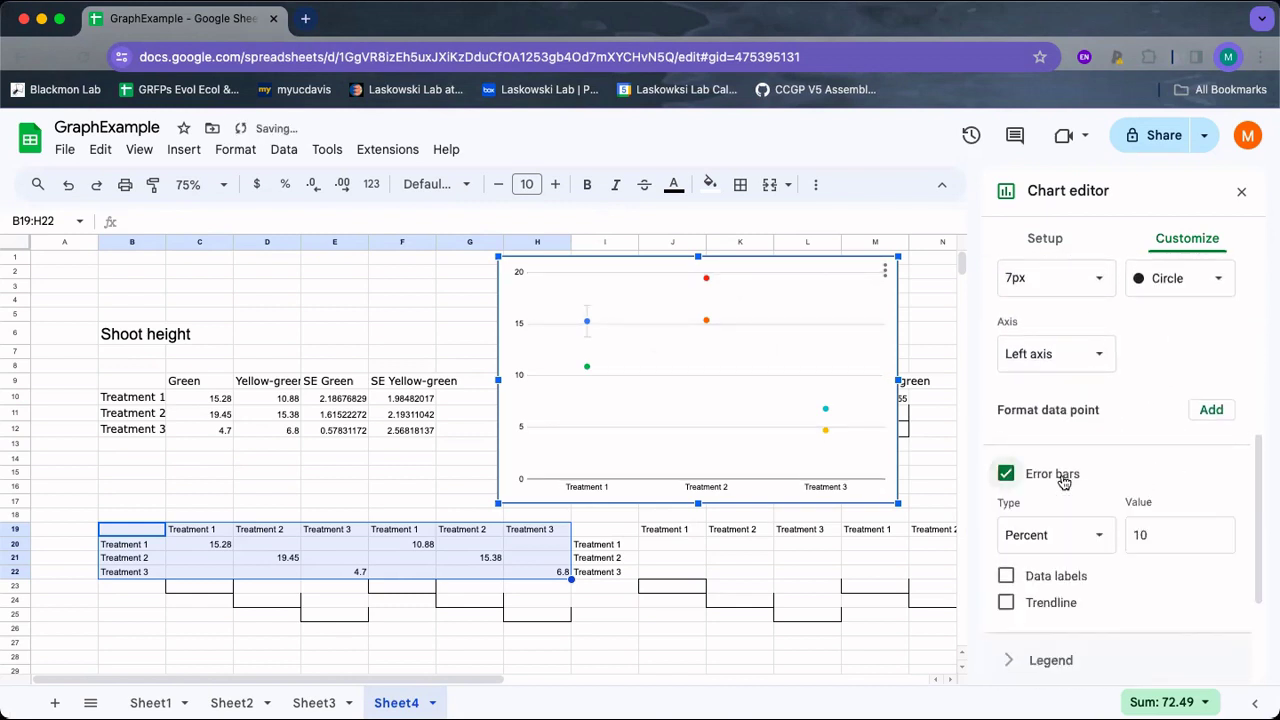
{"action": "scroll", "coordinate": [1096, 434], "scroll_direction": "up", "scroll_amount": 3}
{"action": "scroll", "coordinate": [1090, 420], "scroll_direction": "up", "scroll_amount": 3}
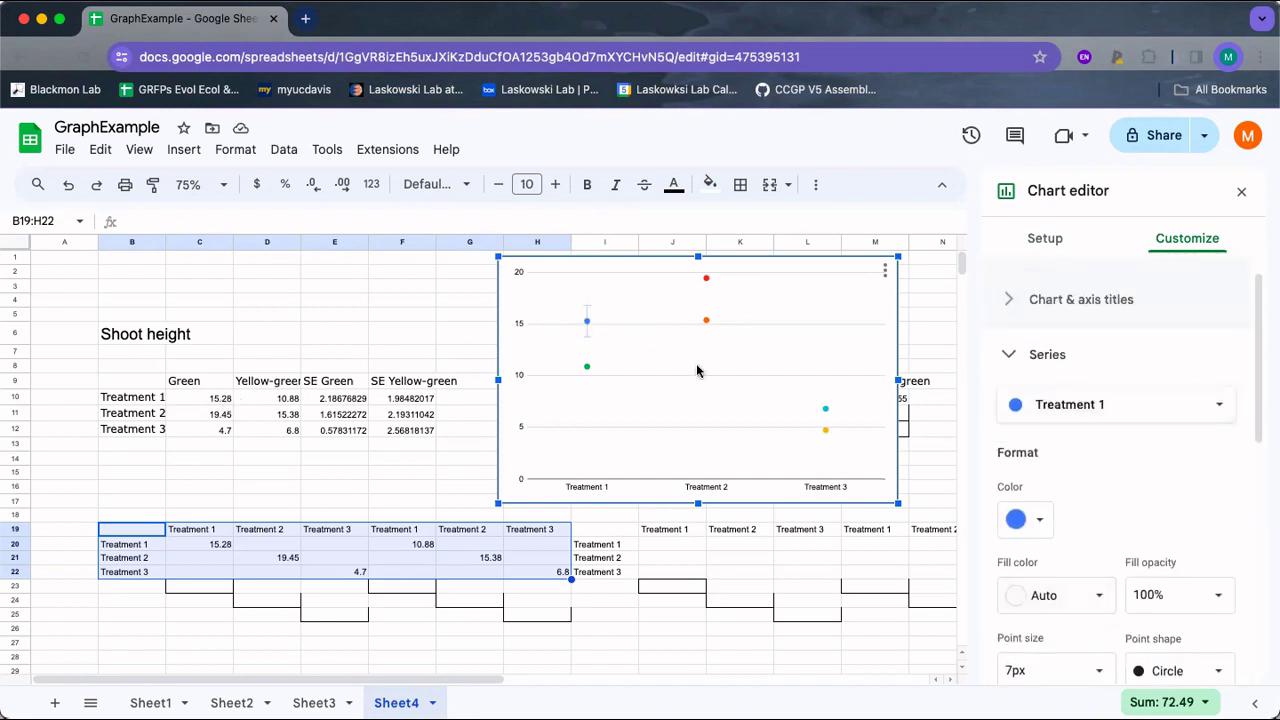
- Set the blue Treatment 1 series' error bars to the Constant type with a value of 2.19
{"action": "scroll", "coordinate": [1197, 468], "scroll_direction": "down", "scroll_amount": 5}
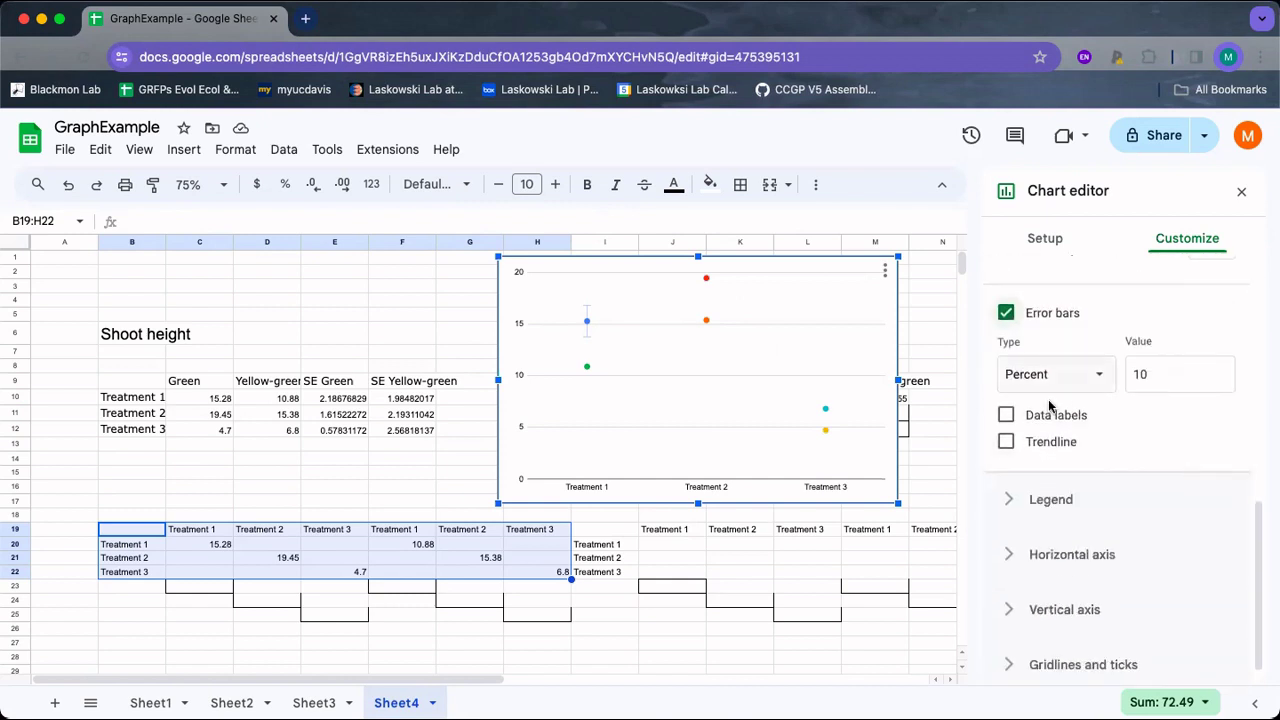
{"action": "scroll", "coordinate": [1058, 322], "scroll_direction": "up", "scroll_amount": 1}
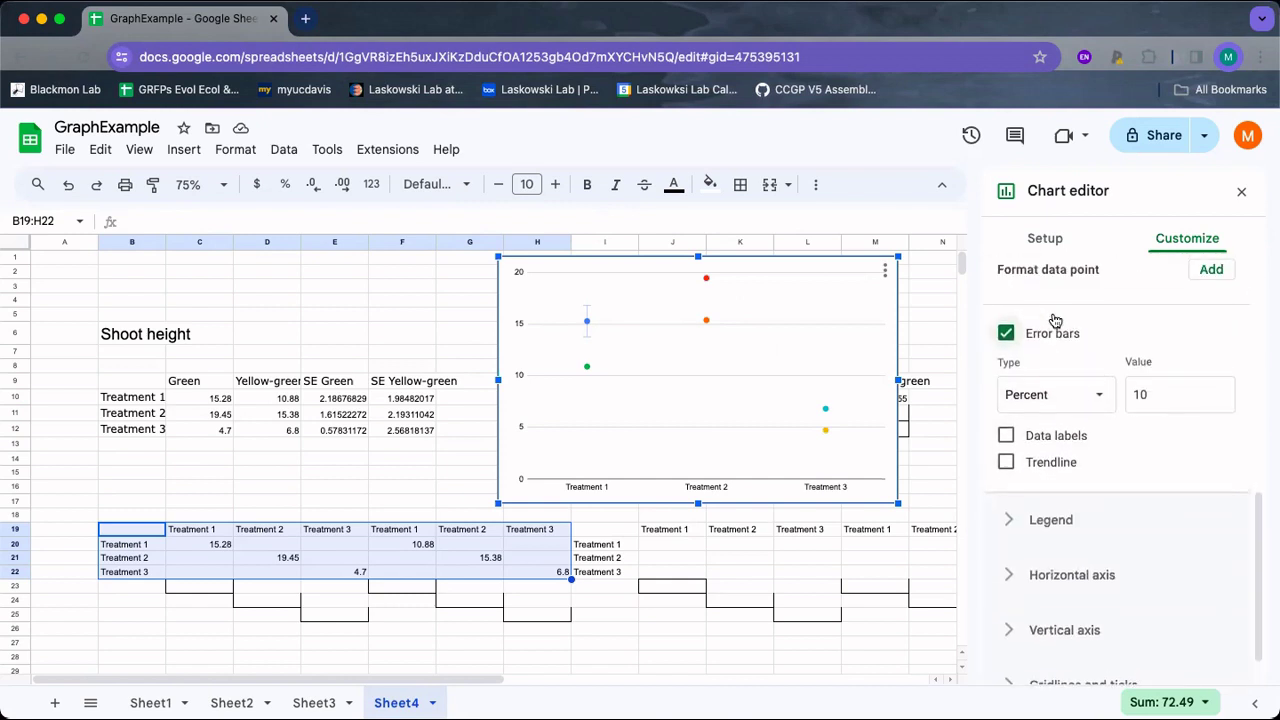
{"action": "left_click", "coordinate": [1080, 395]}
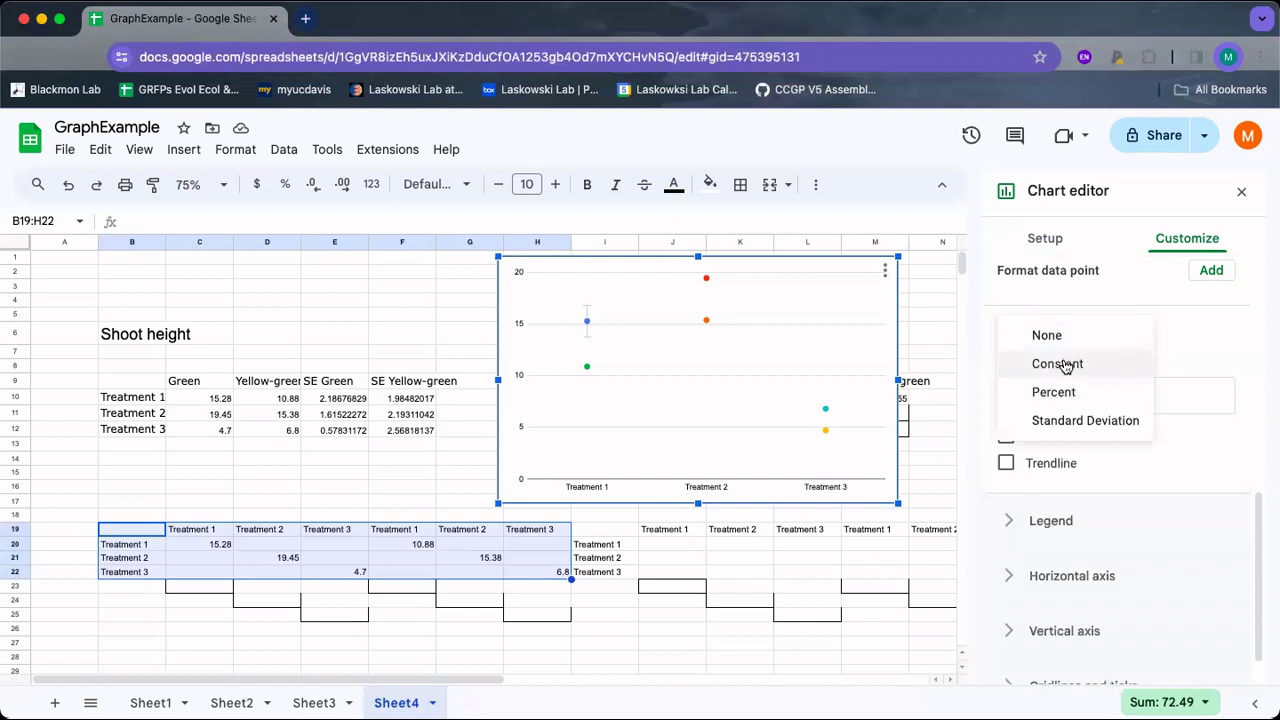
{"action": "left_click", "coordinate": [1065, 365]}
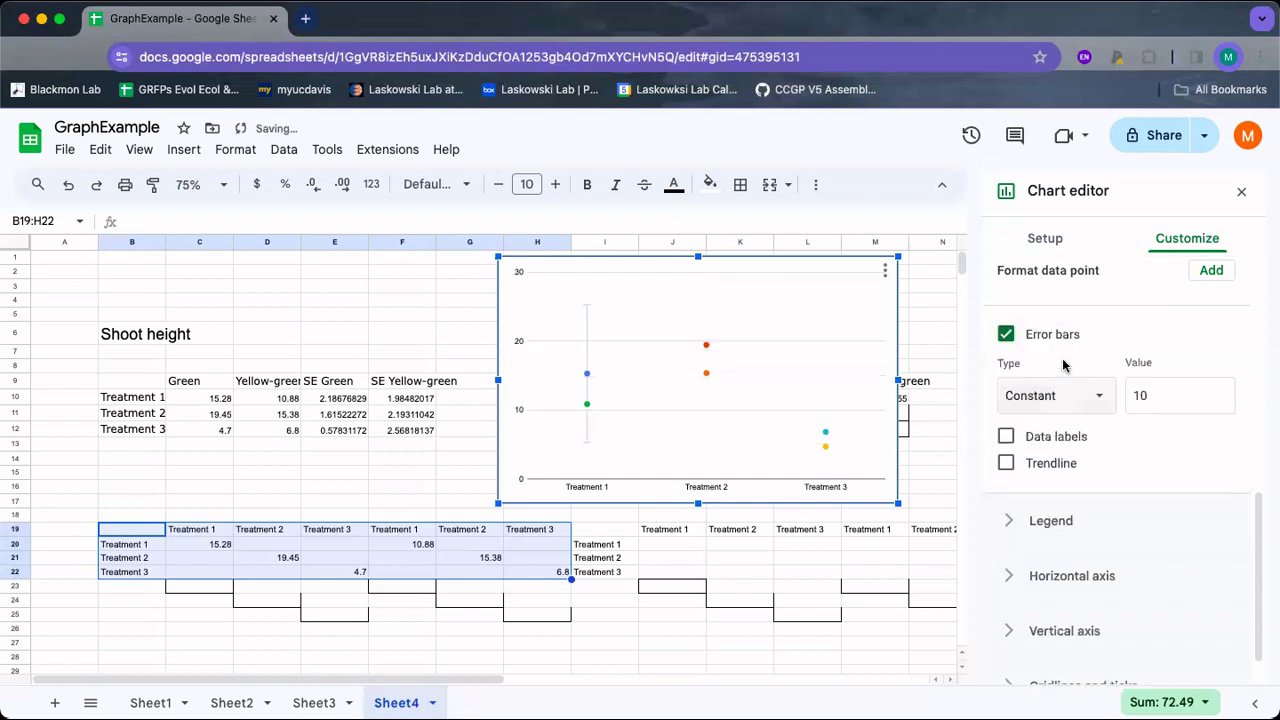
{"action": "double_click", "coordinate": [1140, 396]}
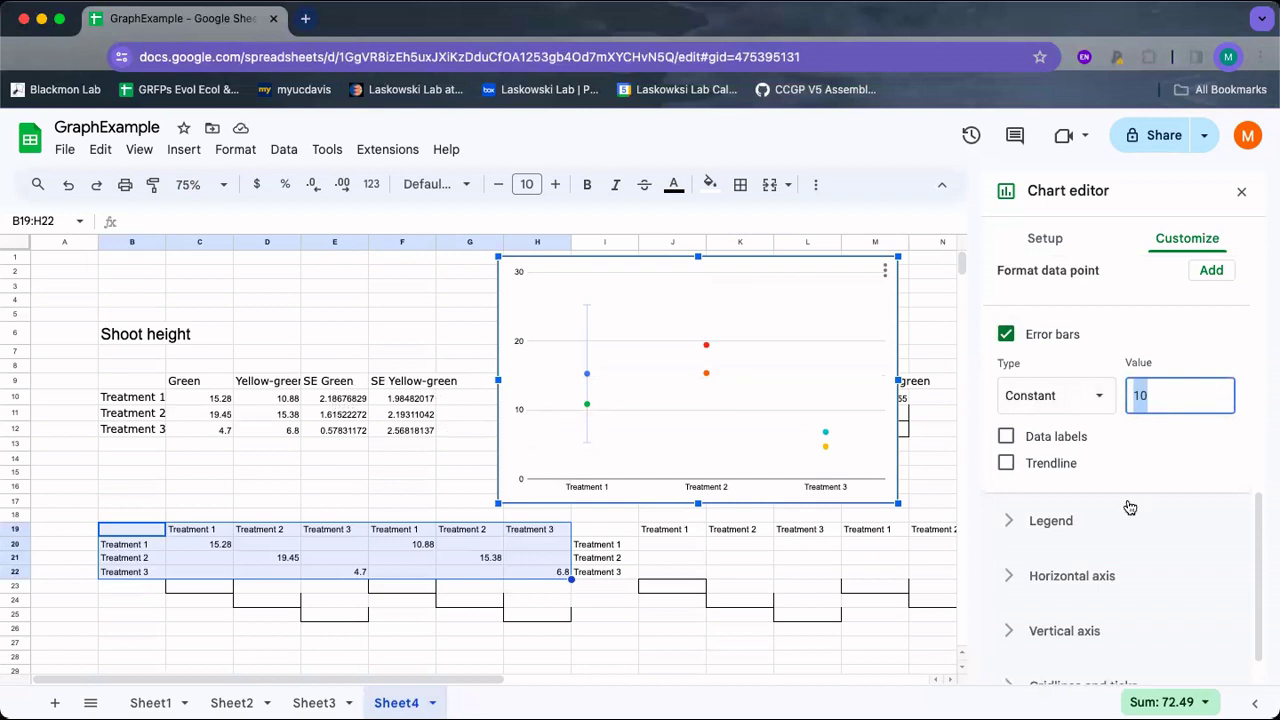
{"action": "type", "text": "2.19"}
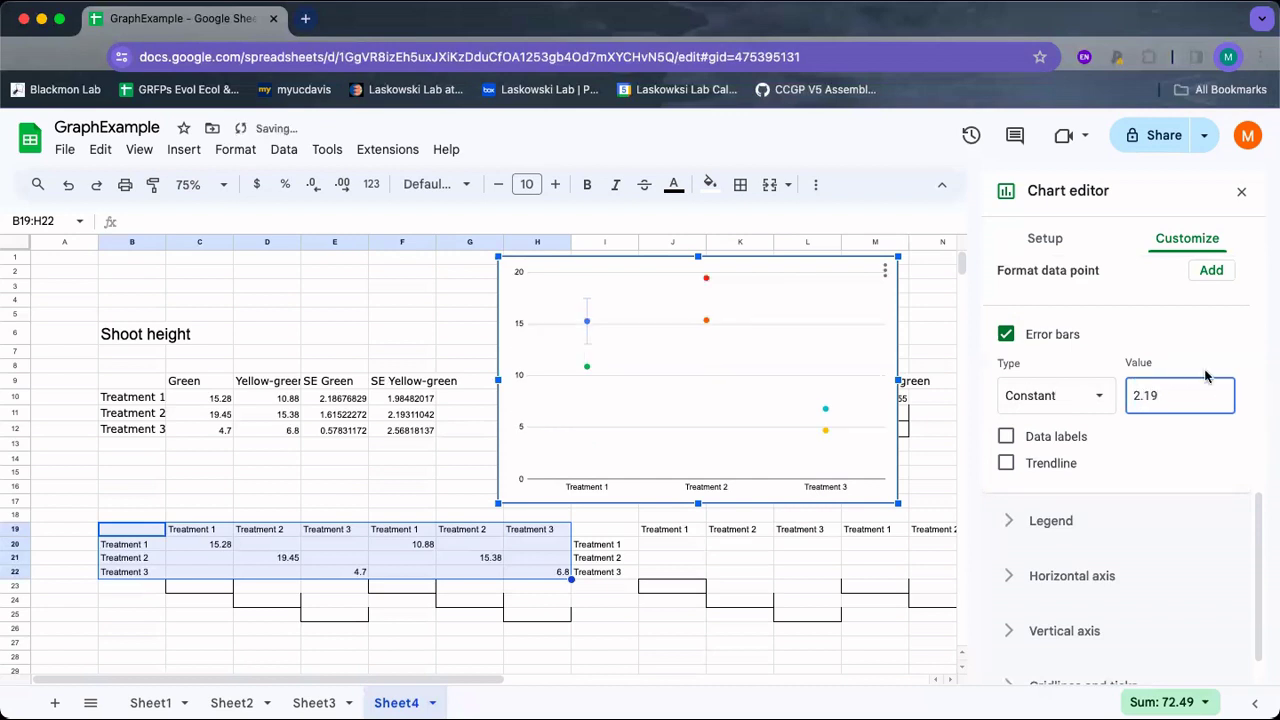
- Change the colour of the red Treatment 2 series to blue, matching the Green morph's Treatment 1 point
{"action": "double_click", "coordinate": [587, 369]}
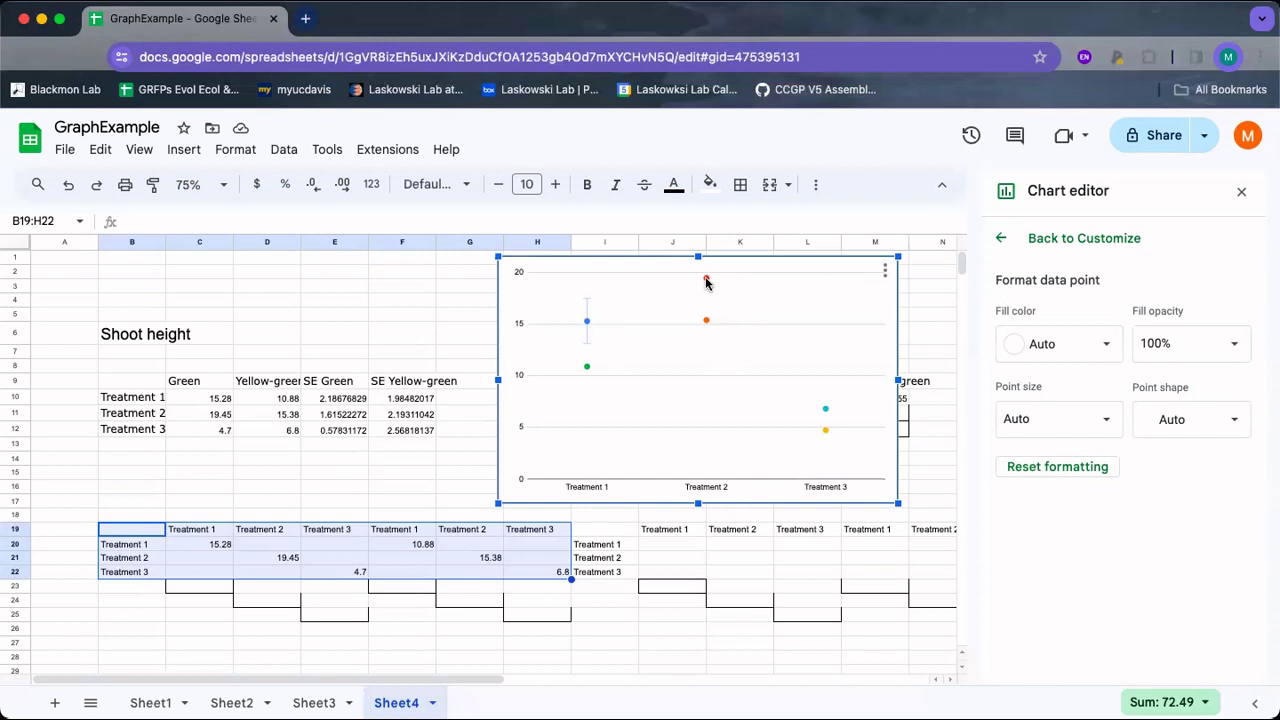
{"action": "left_click", "coordinate": [1010, 237]}
{"action": "scroll", "coordinate": [1087, 387], "scroll_direction": "down", "scroll_amount": 1}
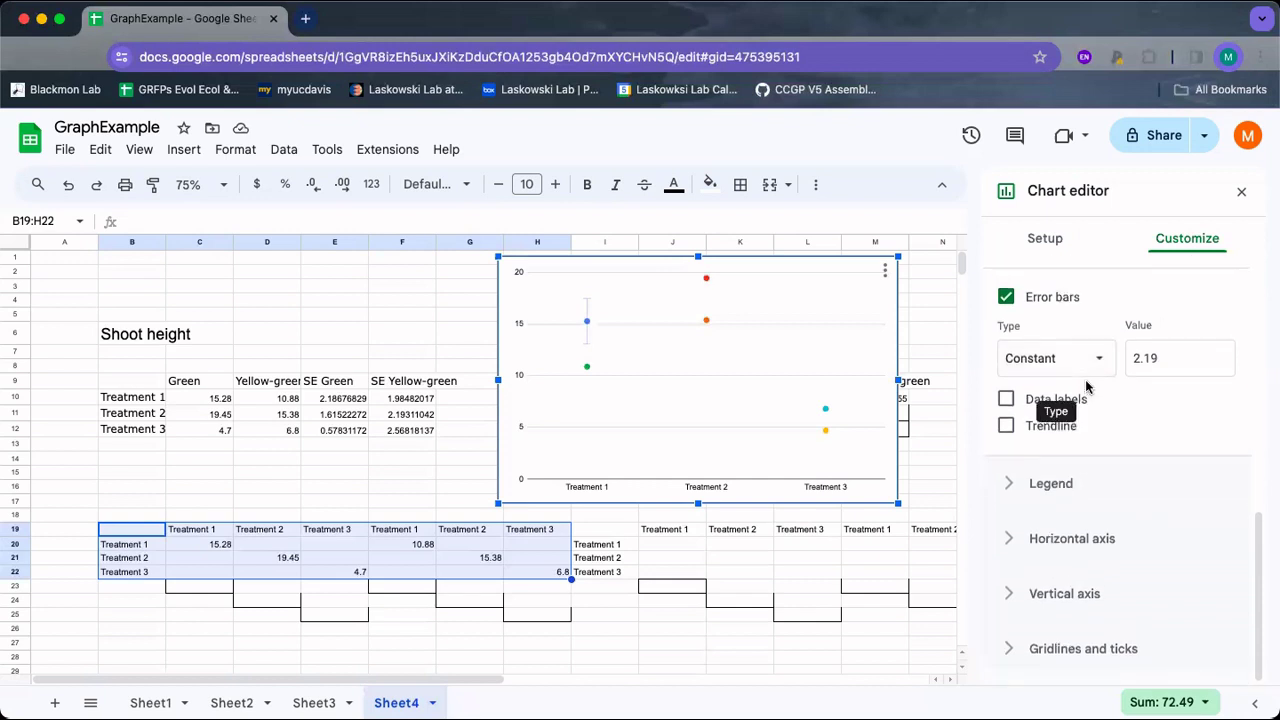
{"action": "scroll", "coordinate": [1087, 387], "scroll_direction": "up", "scroll_amount": 8}
{"action": "left_click", "coordinate": [1065, 385]}
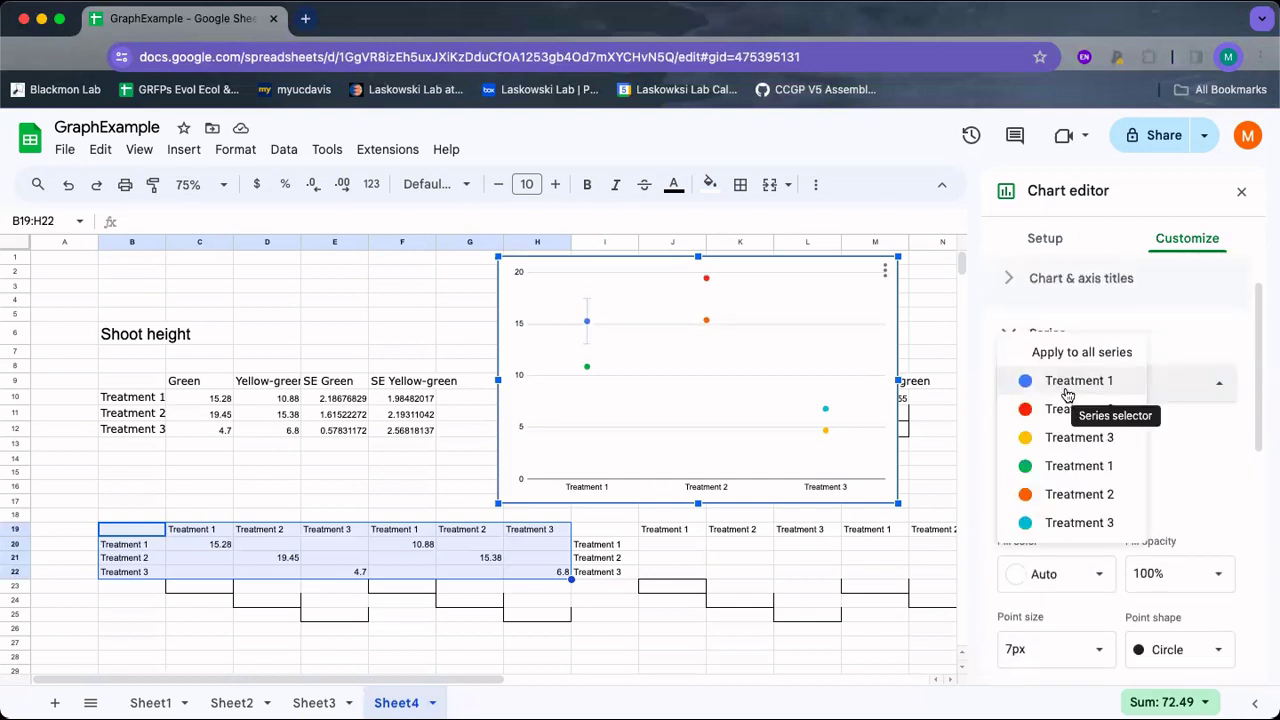
{"action": "left_click", "coordinate": [1144, 383]}
{"action": "left_click", "coordinate": [1167, 388]}
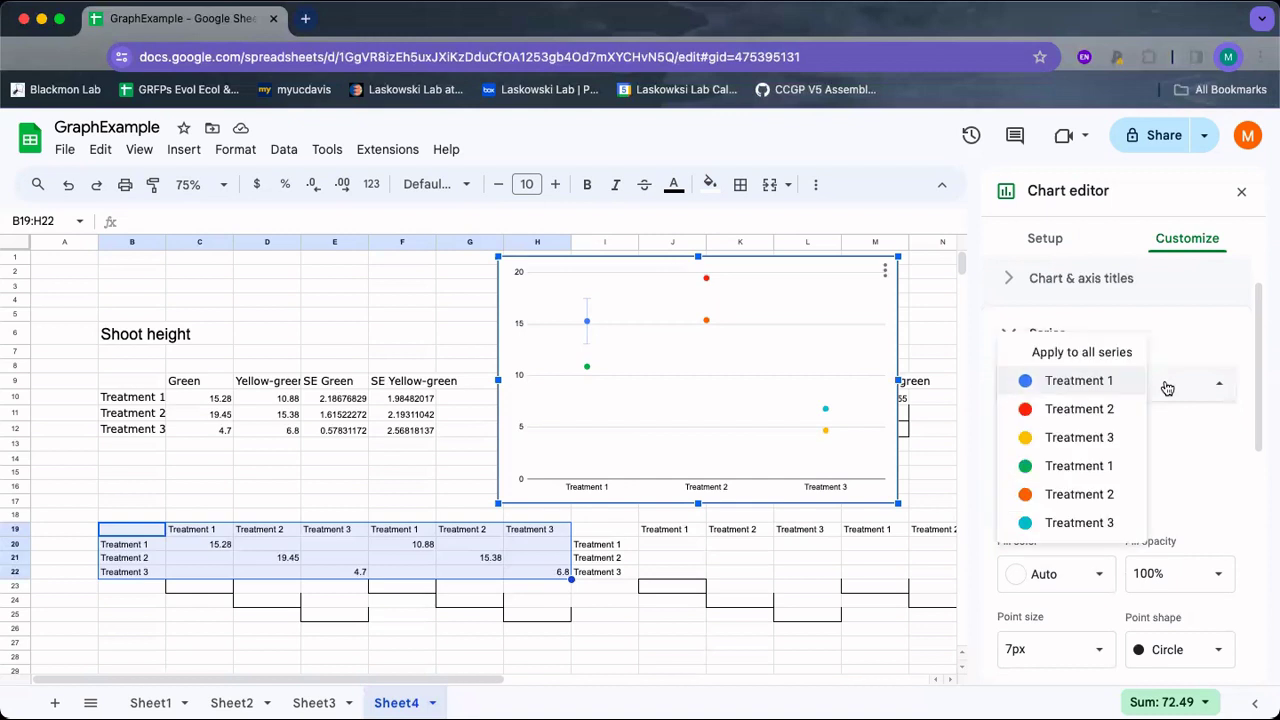
{"action": "left_click", "coordinate": [1098, 412]}
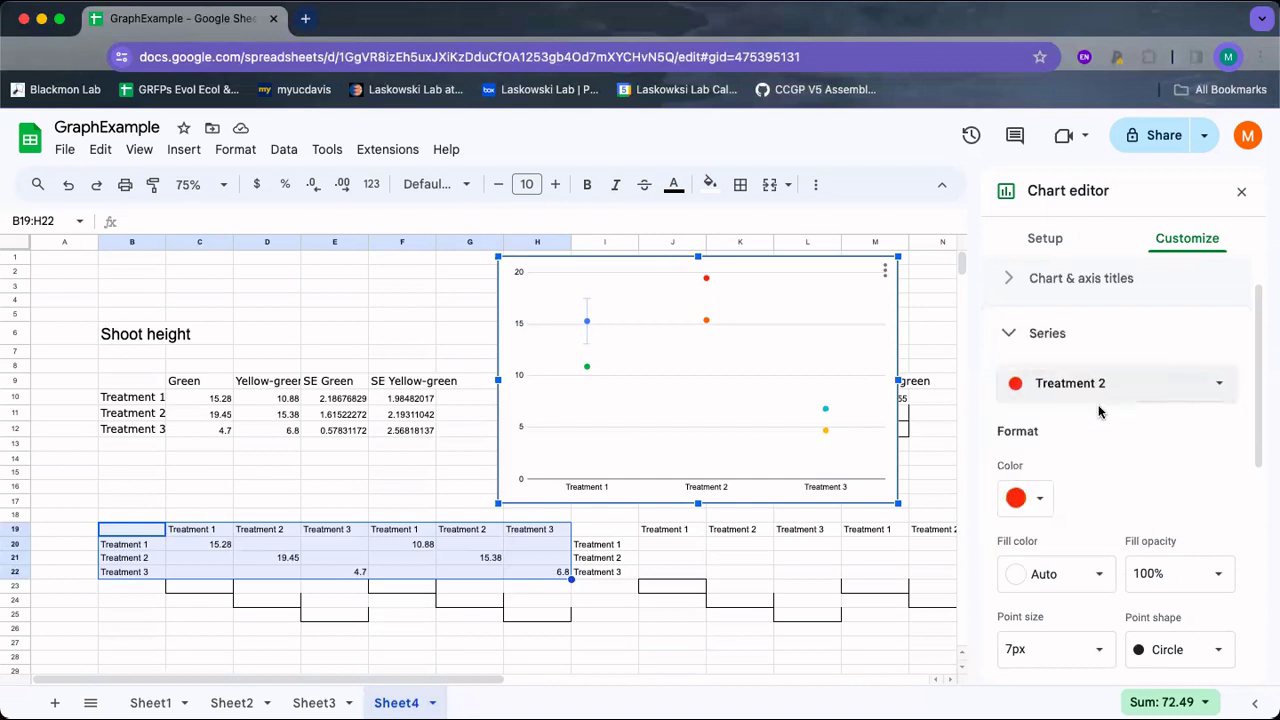
{"action": "left_click", "coordinate": [1038, 503]}
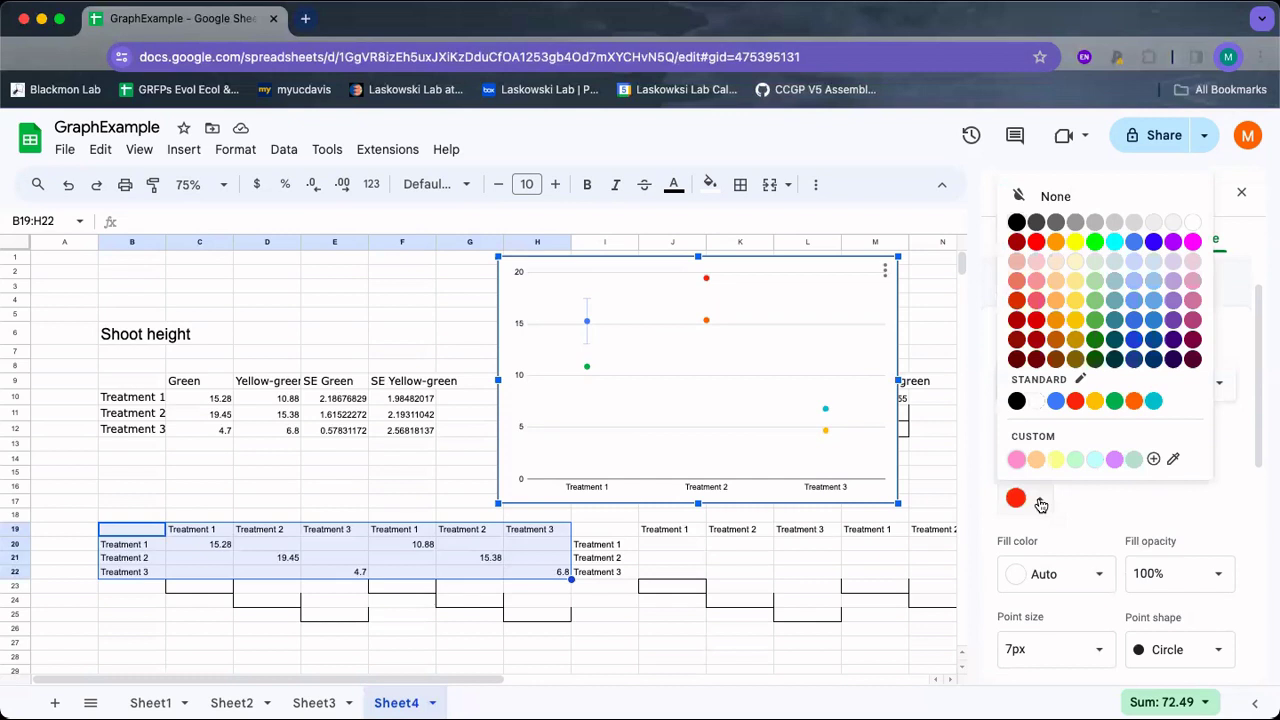
{"action": "left_click", "coordinate": [1135, 244]}
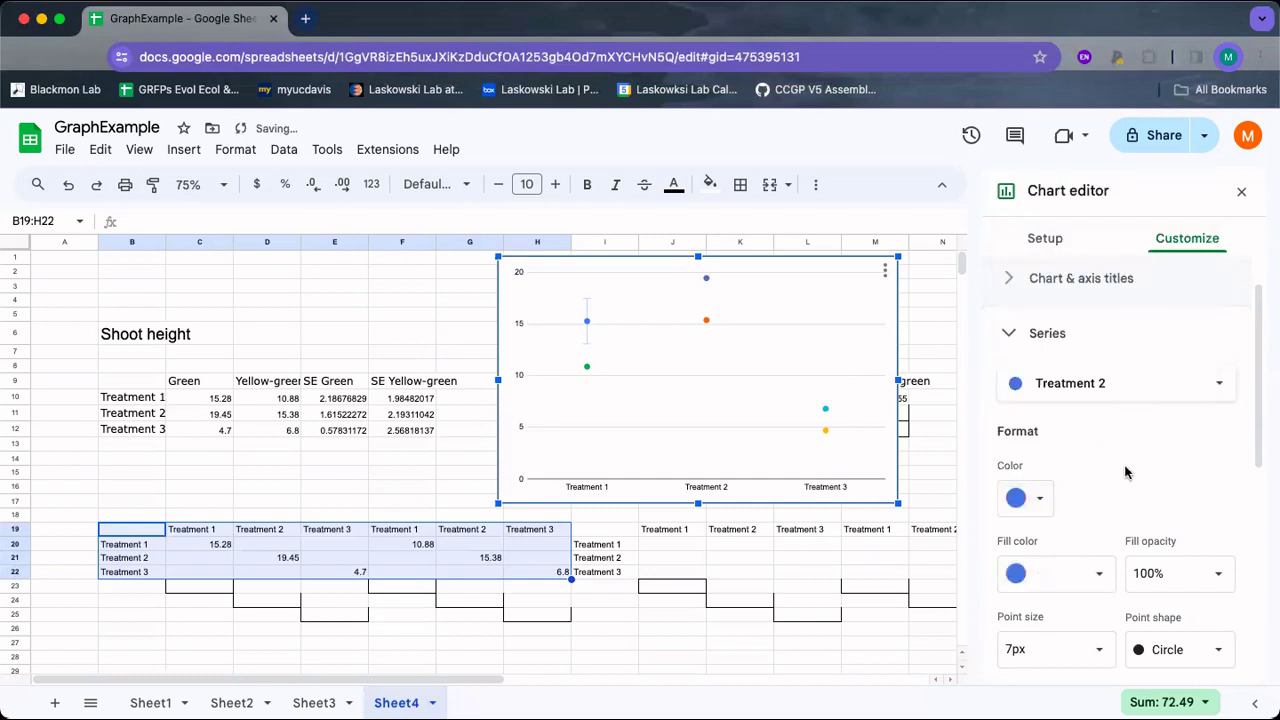
- Add error bars to the blue Treatment 2 series, using the Constant type with a value of 1.62
{"action": "scroll", "coordinate": [1127, 470], "scroll_direction": "down", "scroll_amount": 2}
{"action": "scroll", "coordinate": [1126, 472], "scroll_direction": "down", "scroll_amount": 2}
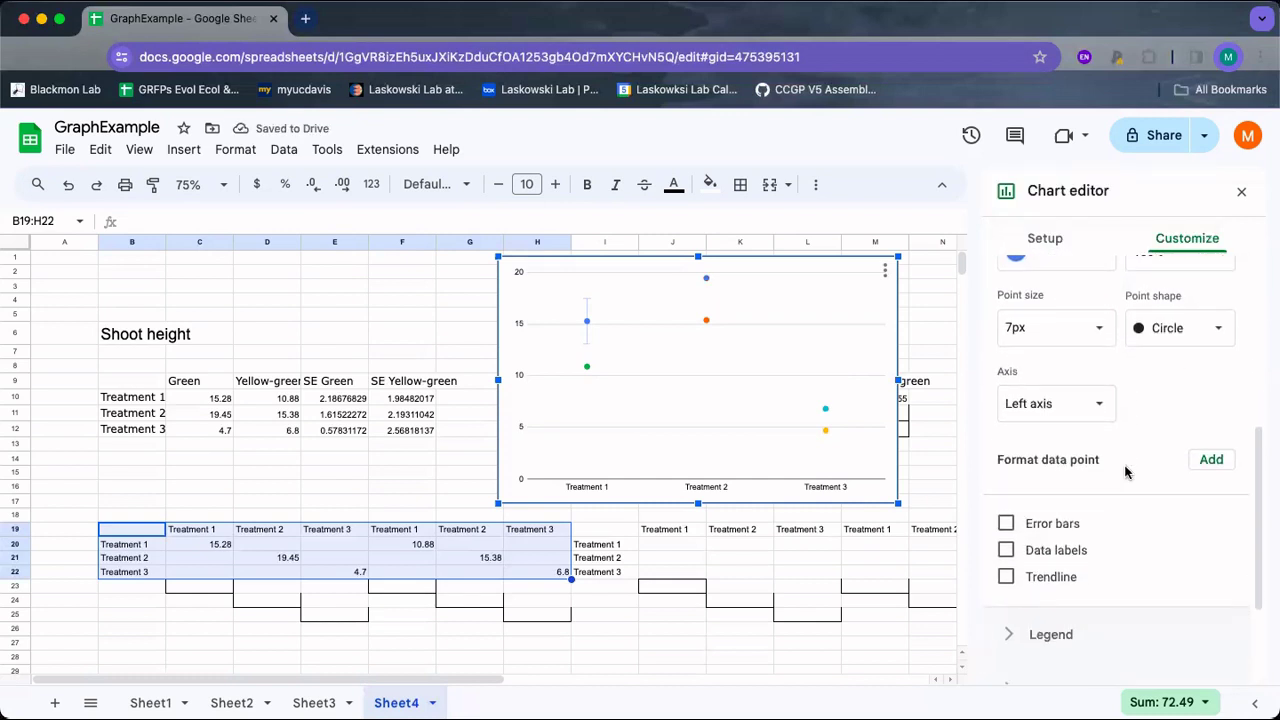
{"action": "left_click", "coordinate": [1060, 533]}
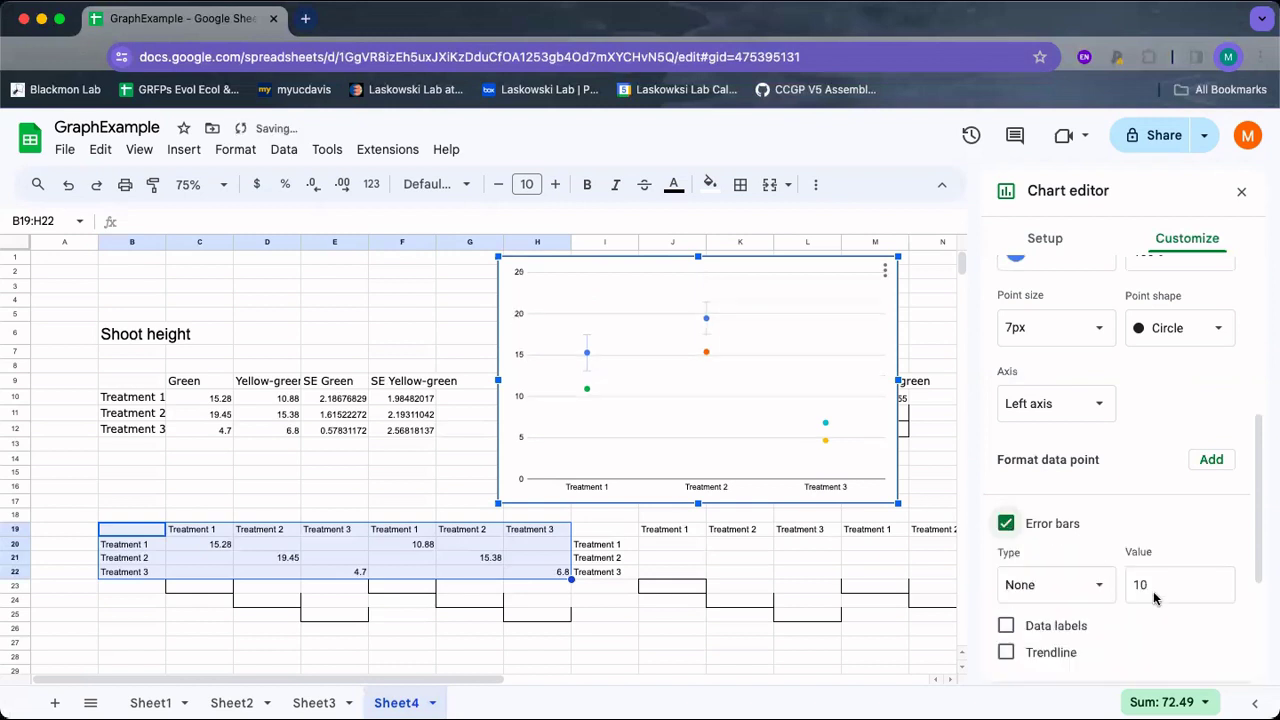
{"action": "left_click", "coordinate": [1081, 594]}
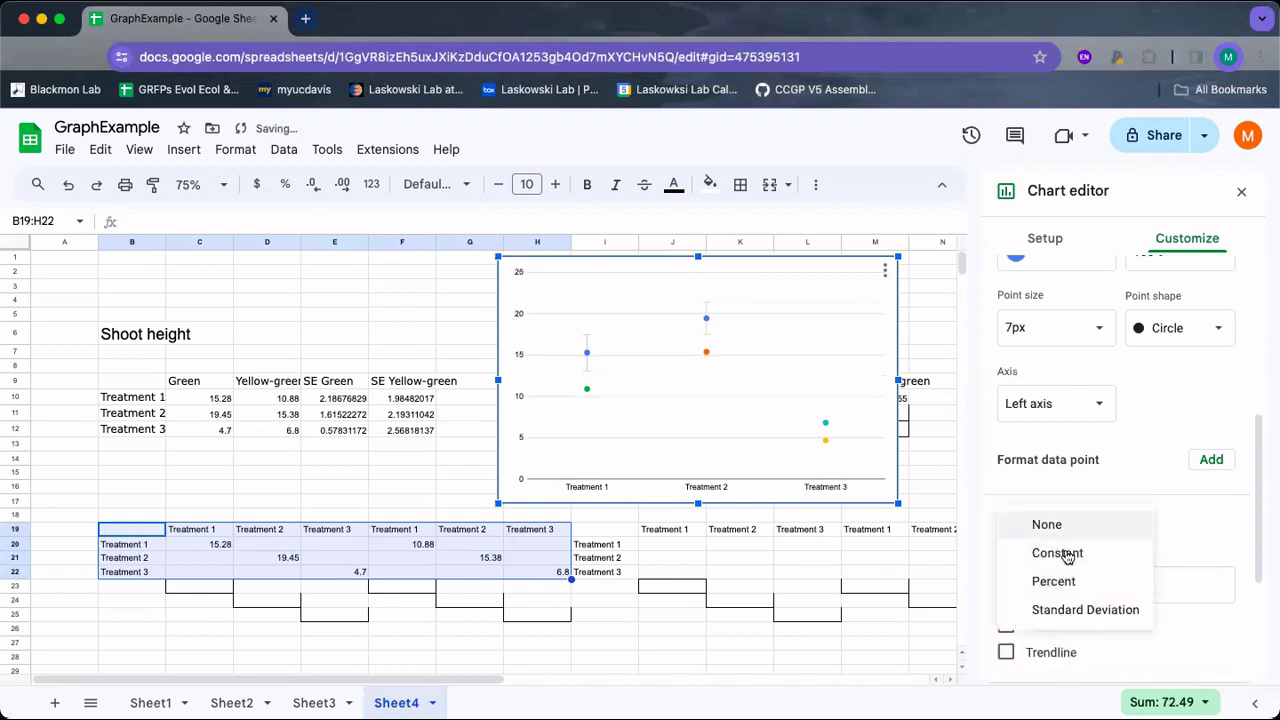
{"action": "left_click", "coordinate": [1068, 553]}
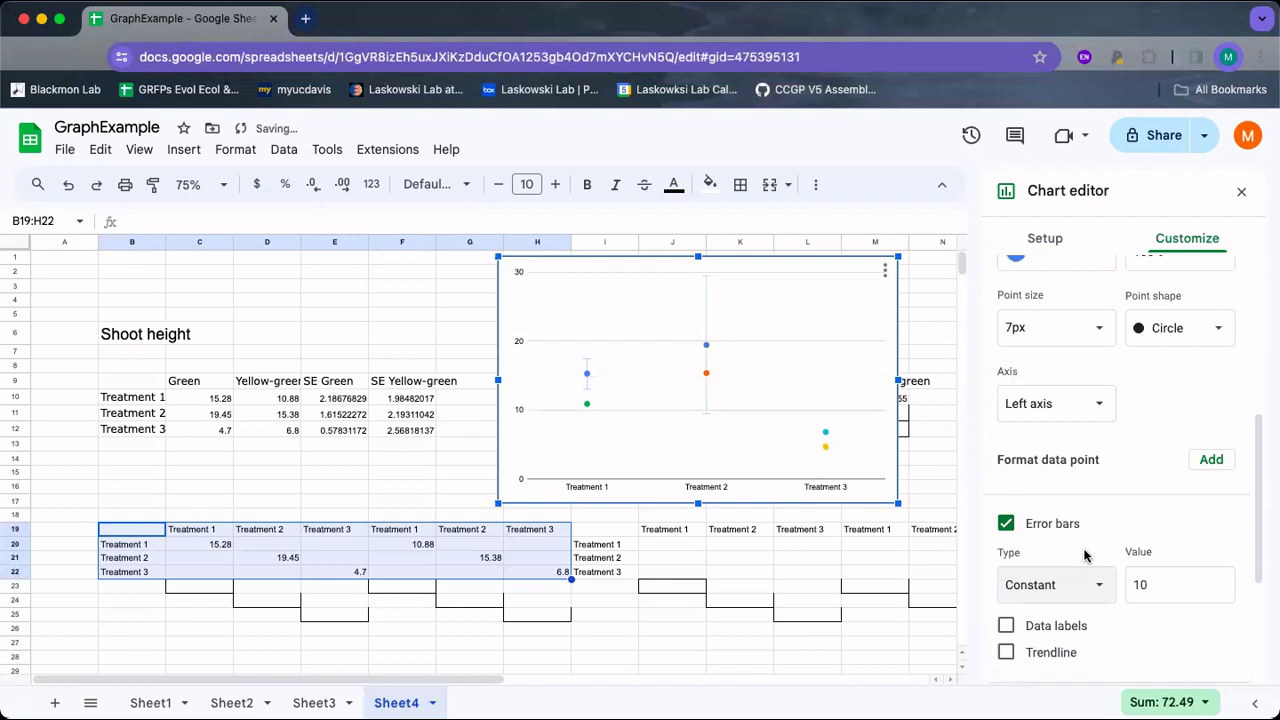
{"action": "left_click", "coordinate": [1147, 584]}
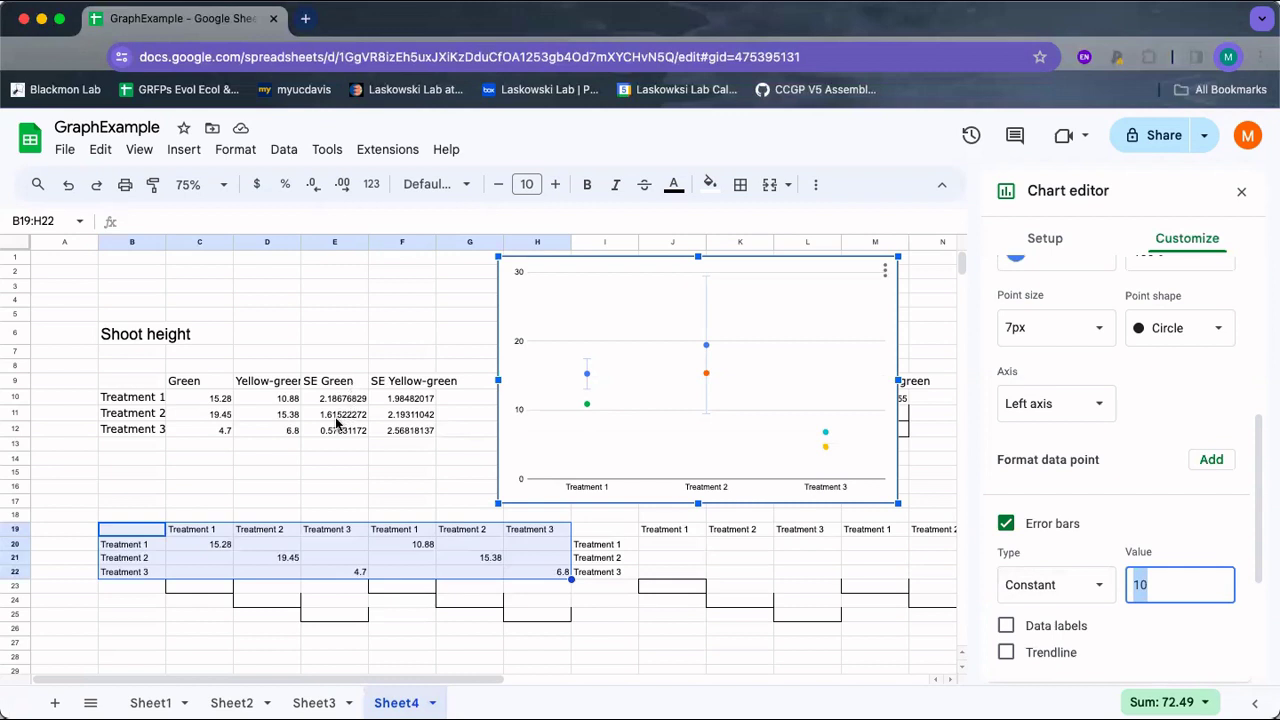
{"action": "type", "text": "1.62"}
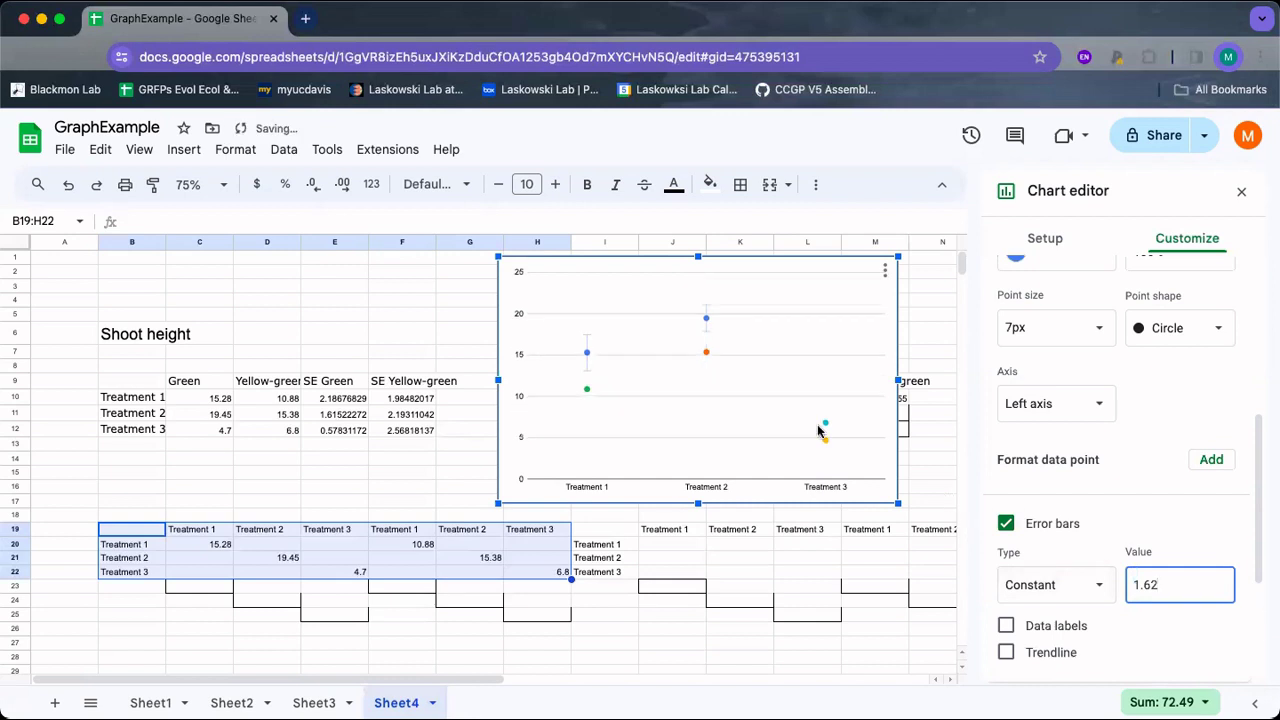
- Change the colour of the yellow Treatment 3 series to the same blue as the Green morph's other points
{"action": "scroll", "coordinate": [1140, 290], "scroll_direction": "up", "scroll_amount": 5}
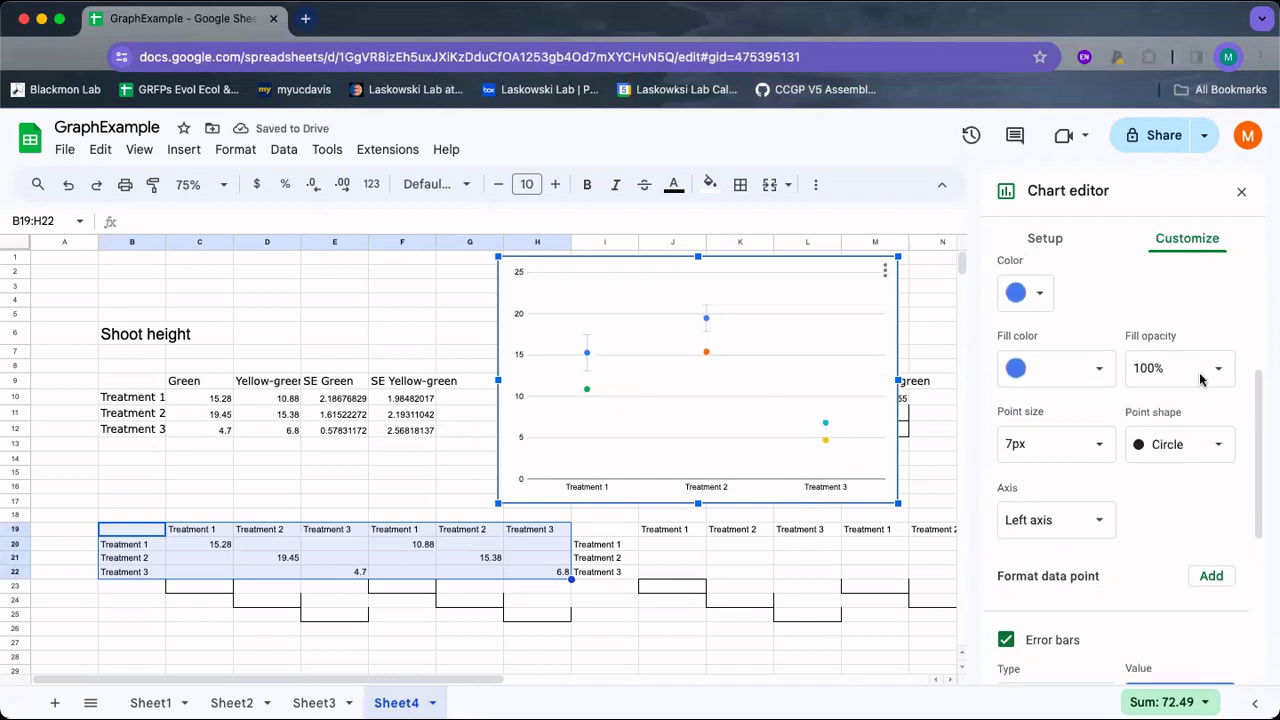
{"action": "left_click", "coordinate": [1123, 296]}
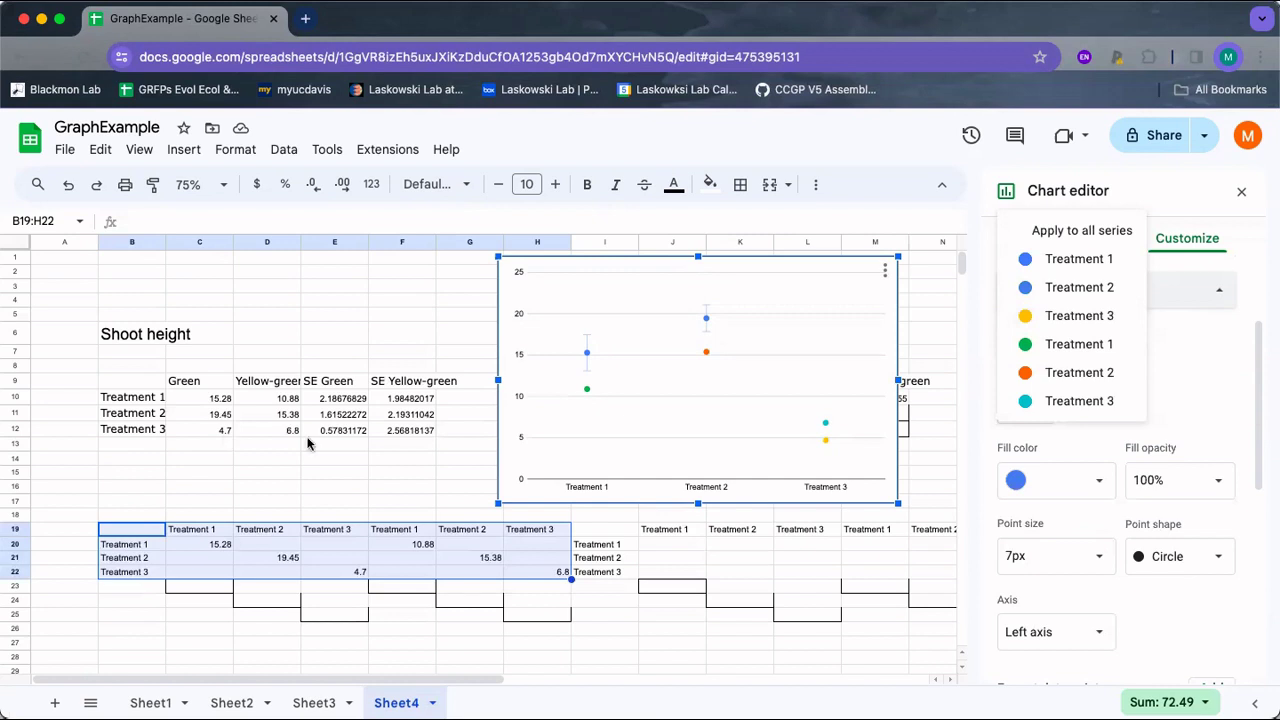
{"action": "left_click", "coordinate": [1068, 323]}
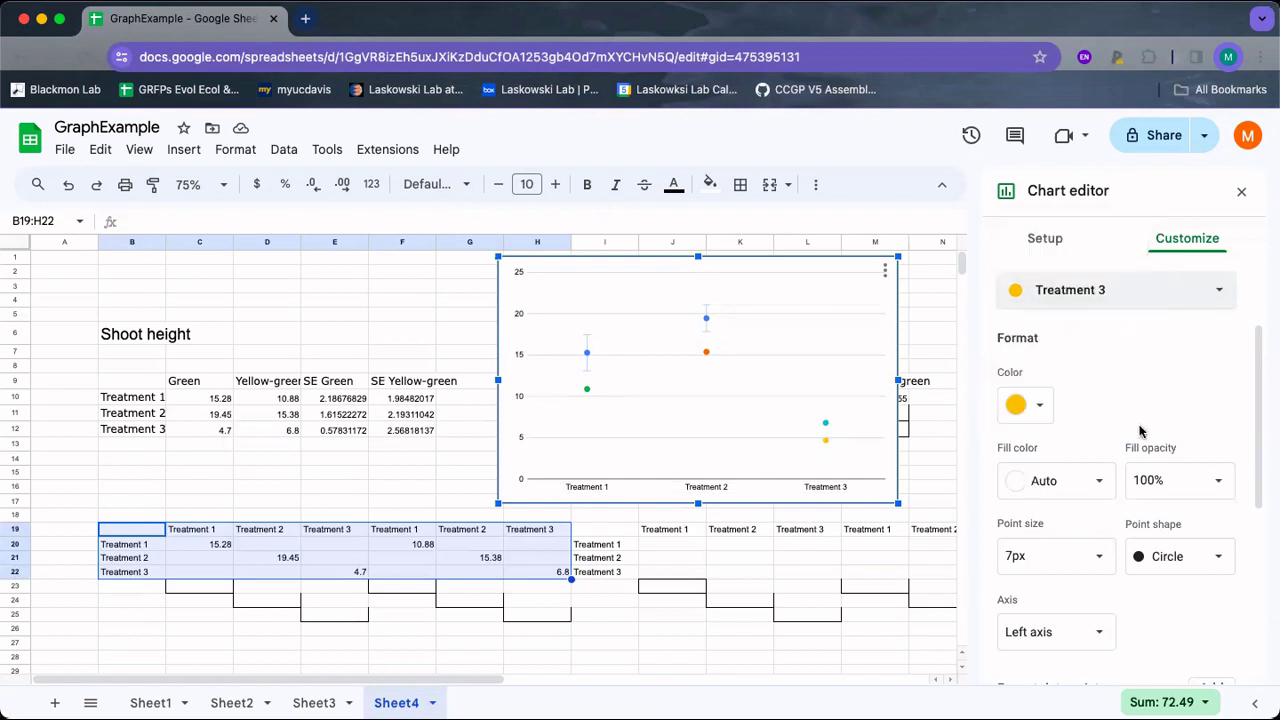
{"action": "scroll", "coordinate": [1071, 334], "scroll_direction": "down", "scroll_amount": 1}
{"action": "left_click", "coordinate": [1036, 382]}
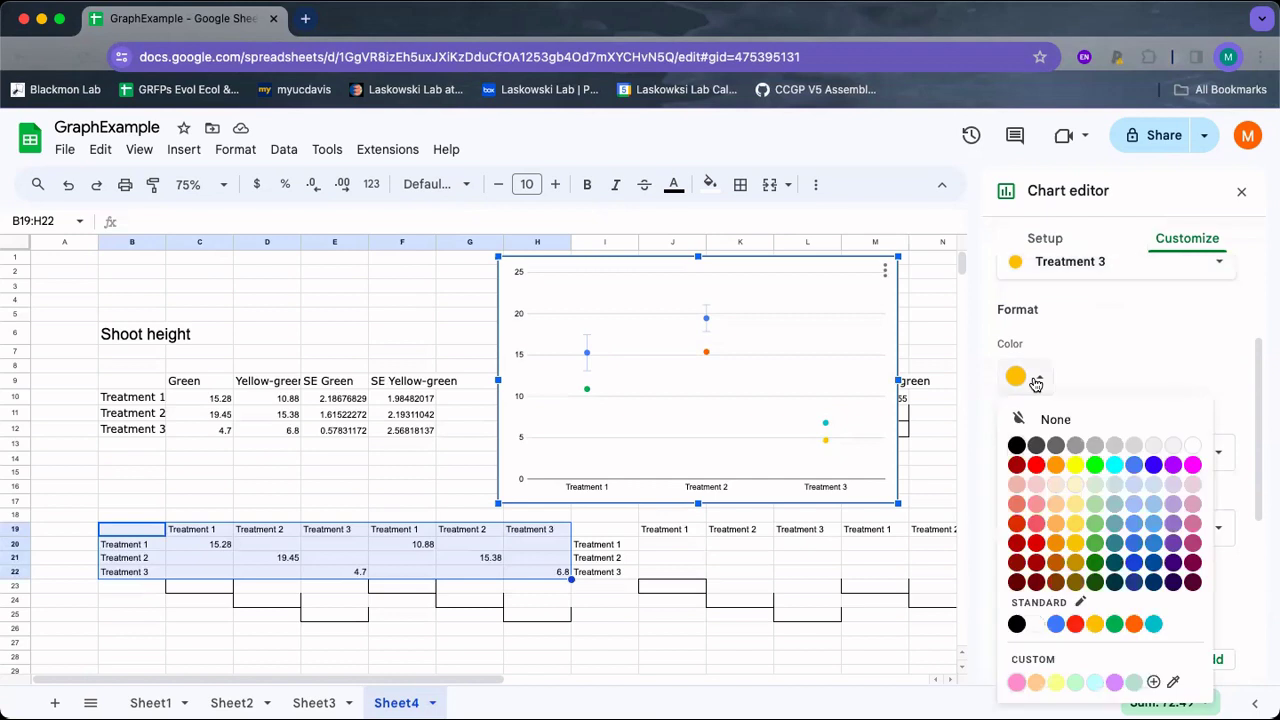
{"action": "left_click", "coordinate": [1135, 466]}
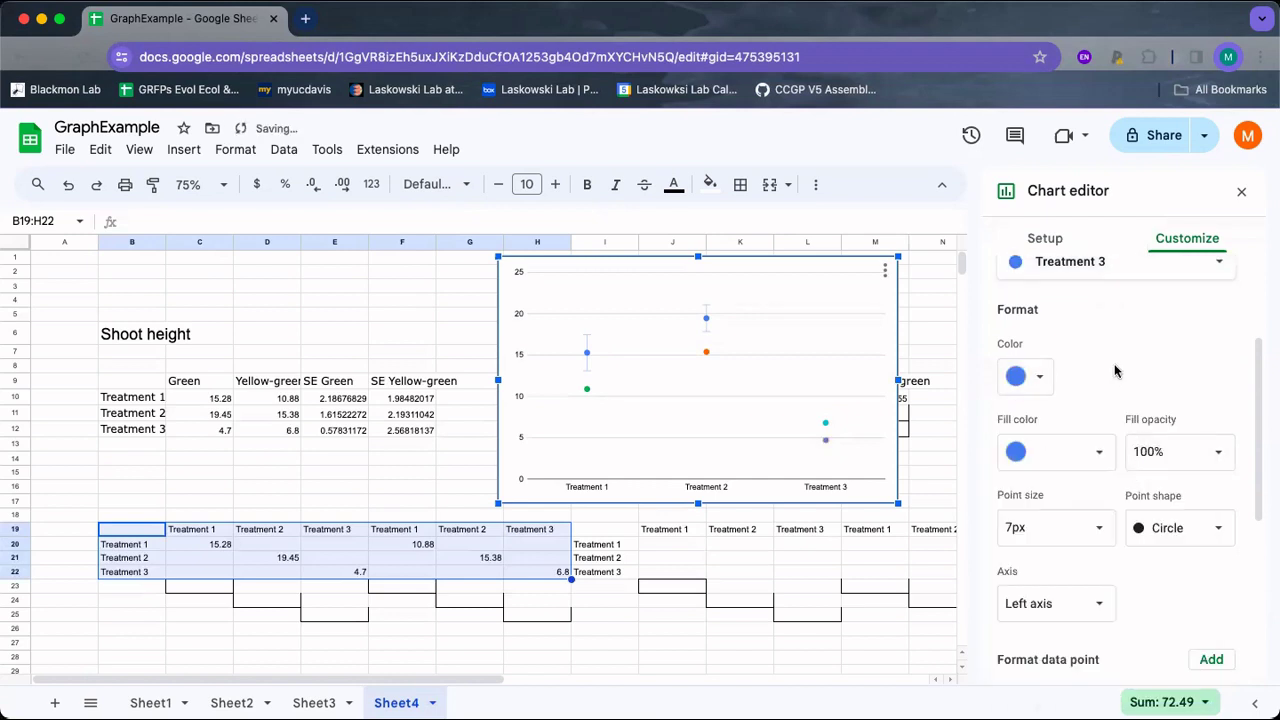
- Add error bars to the blue Treatment 3 series, using the Constant type with a value of 0.58
{"action": "scroll", "coordinate": [1117, 370], "scroll_direction": "down", "scroll_amount": 3}
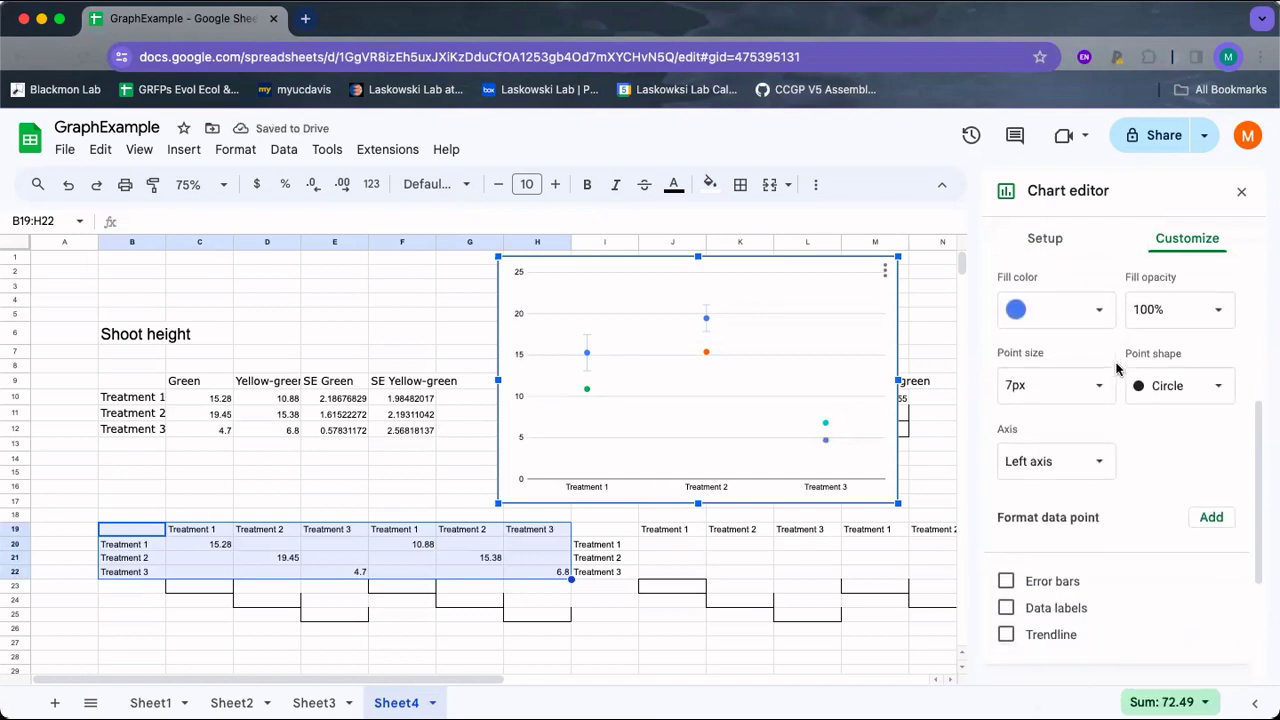
{"action": "scroll", "coordinate": [1117, 370], "scroll_direction": "down", "scroll_amount": 5}
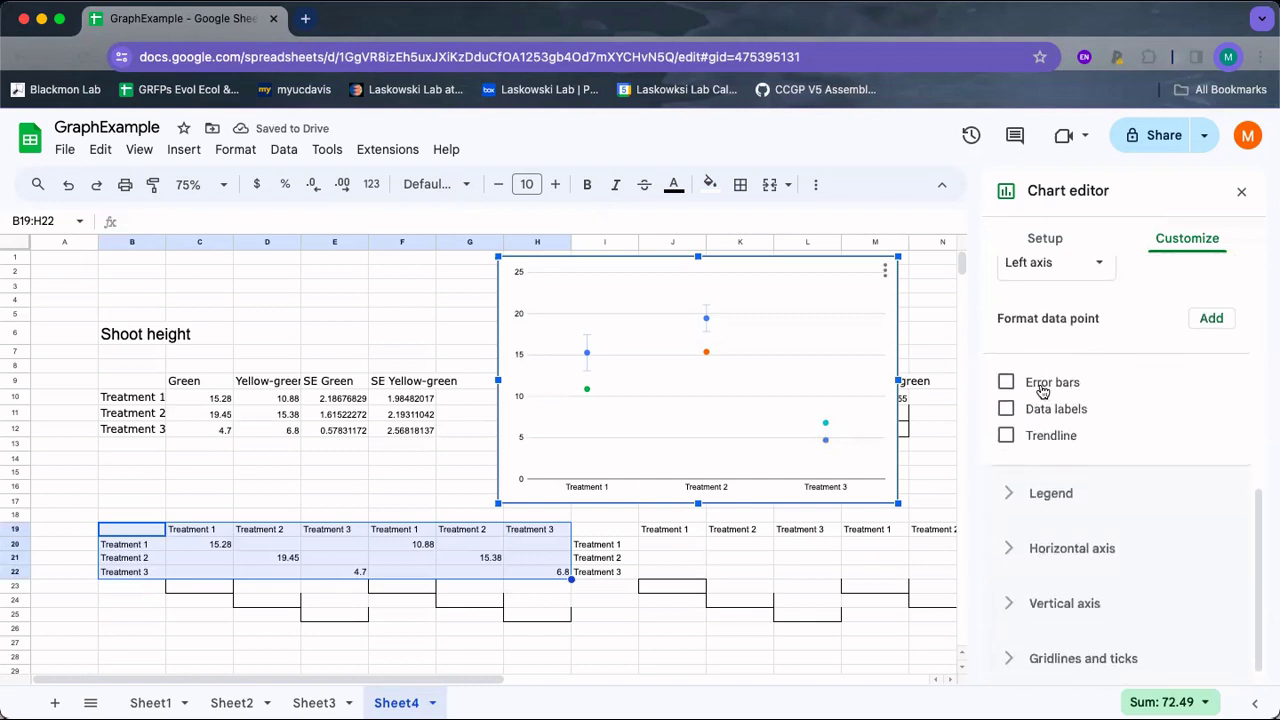
{"action": "left_click", "coordinate": [1043, 390]}
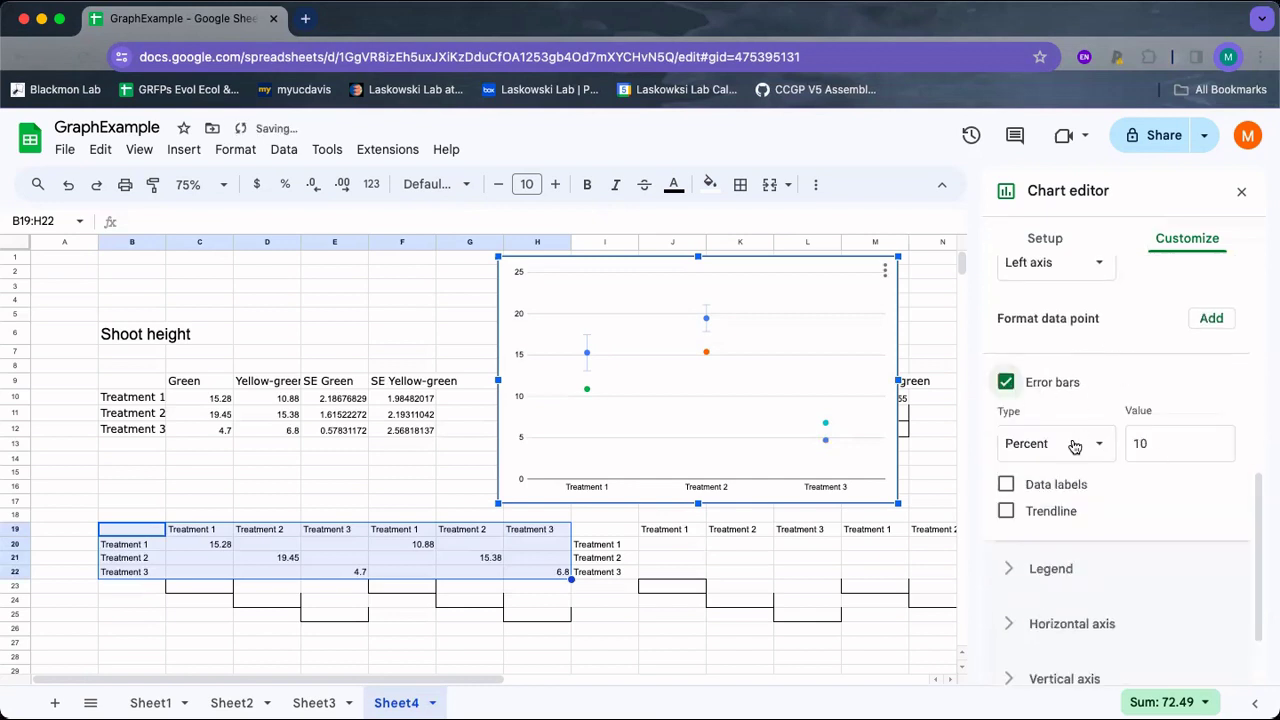
{"action": "left_click", "coordinate": [1075, 446]}
{"action": "left_click", "coordinate": [1068, 414]}
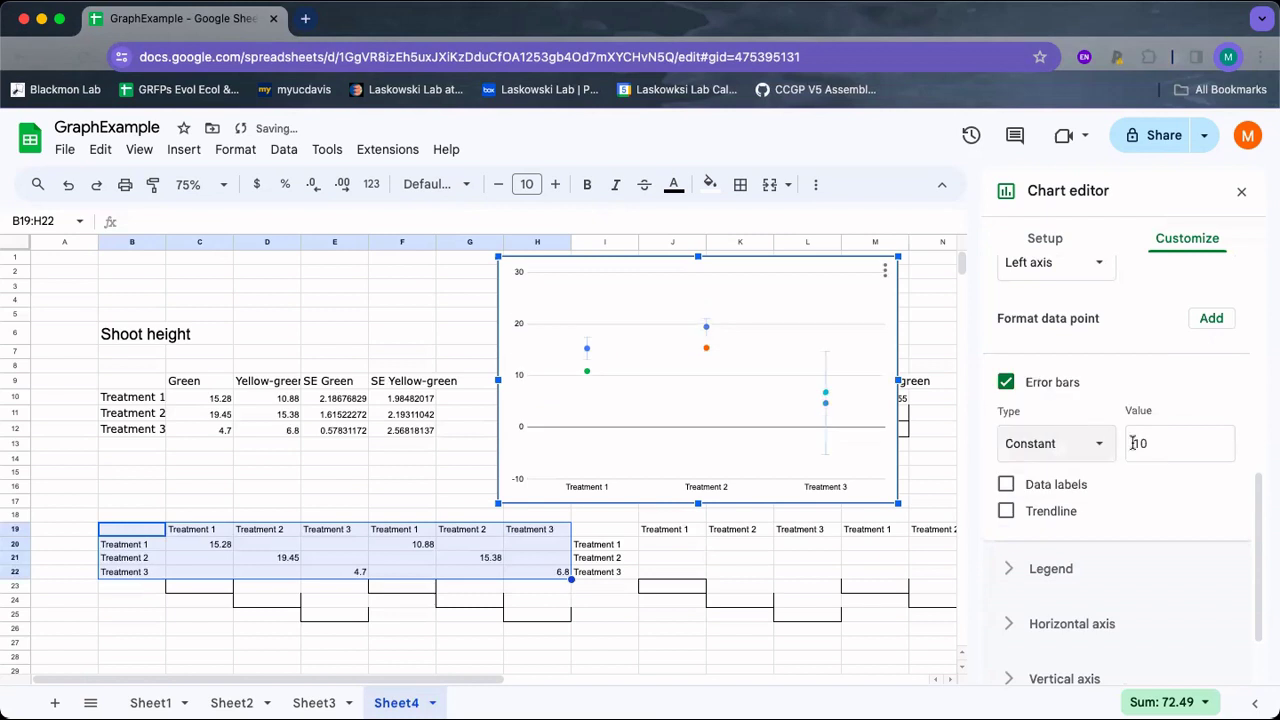
{"action": "double_click", "coordinate": [1133, 443]}
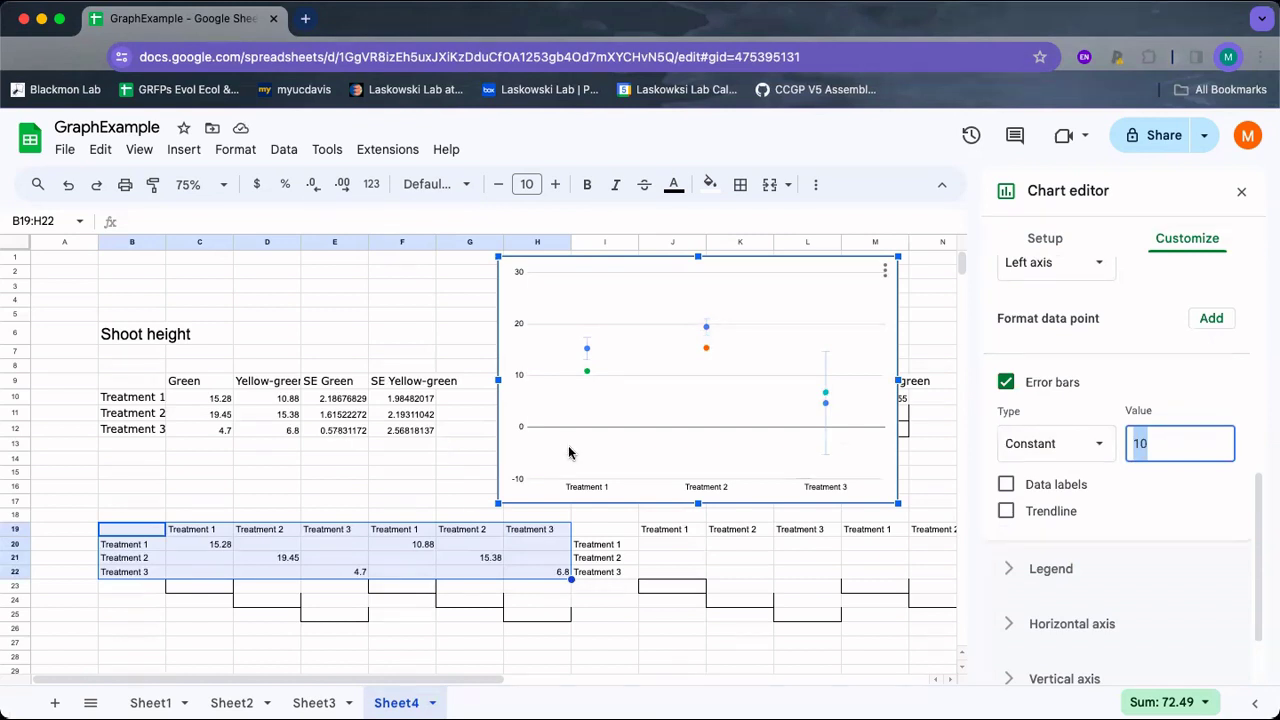
{"action": "type", "text": "0"}
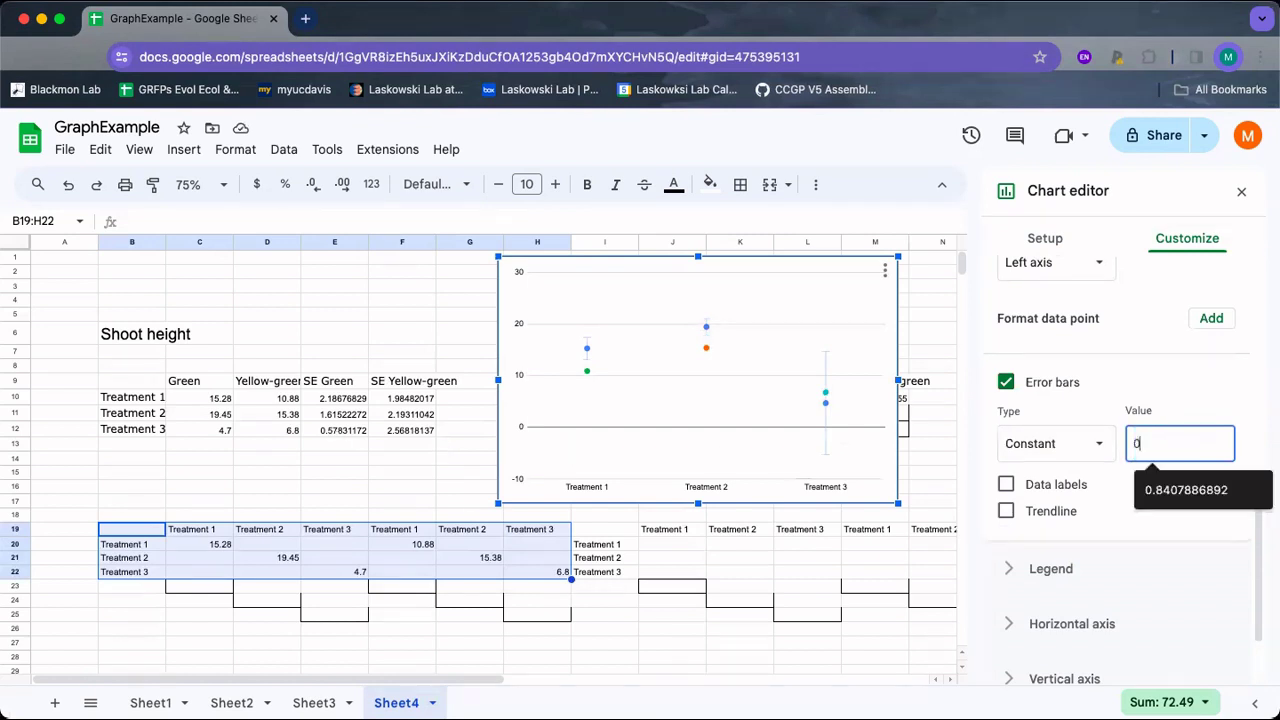
{"action": "type", "text": ".58"}
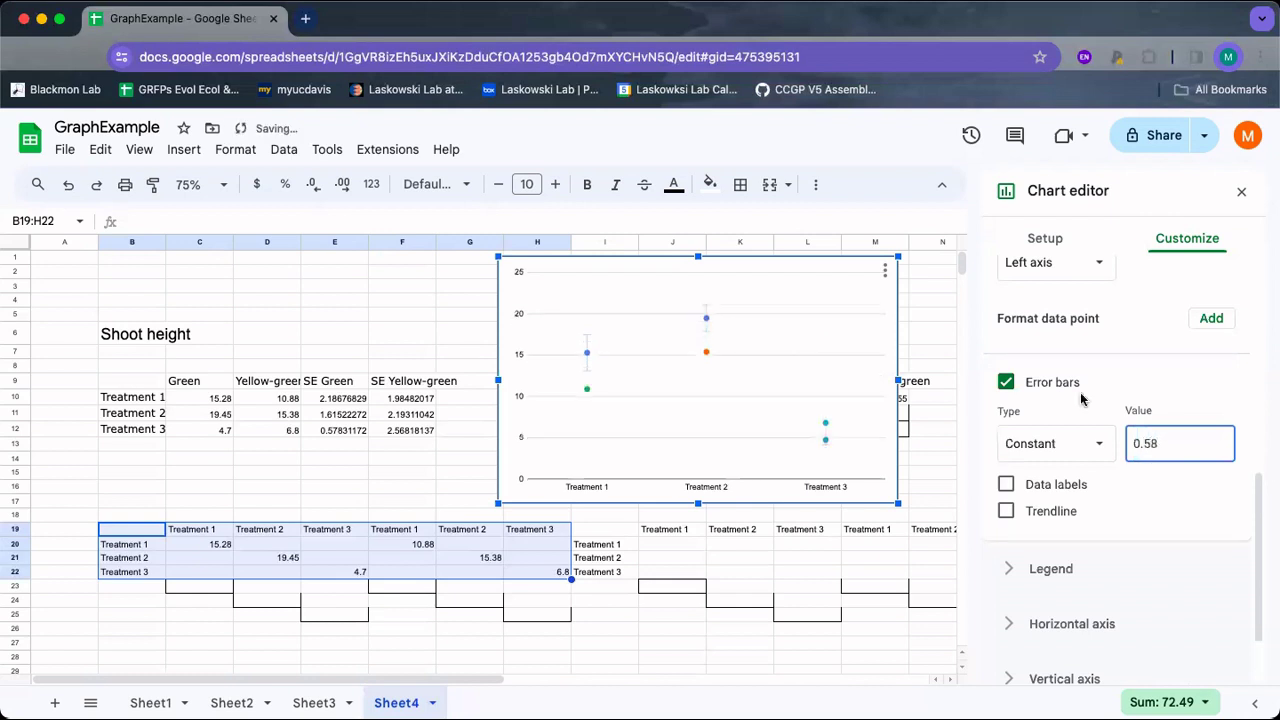
{"action": "left_click", "coordinate": [1097, 446]}
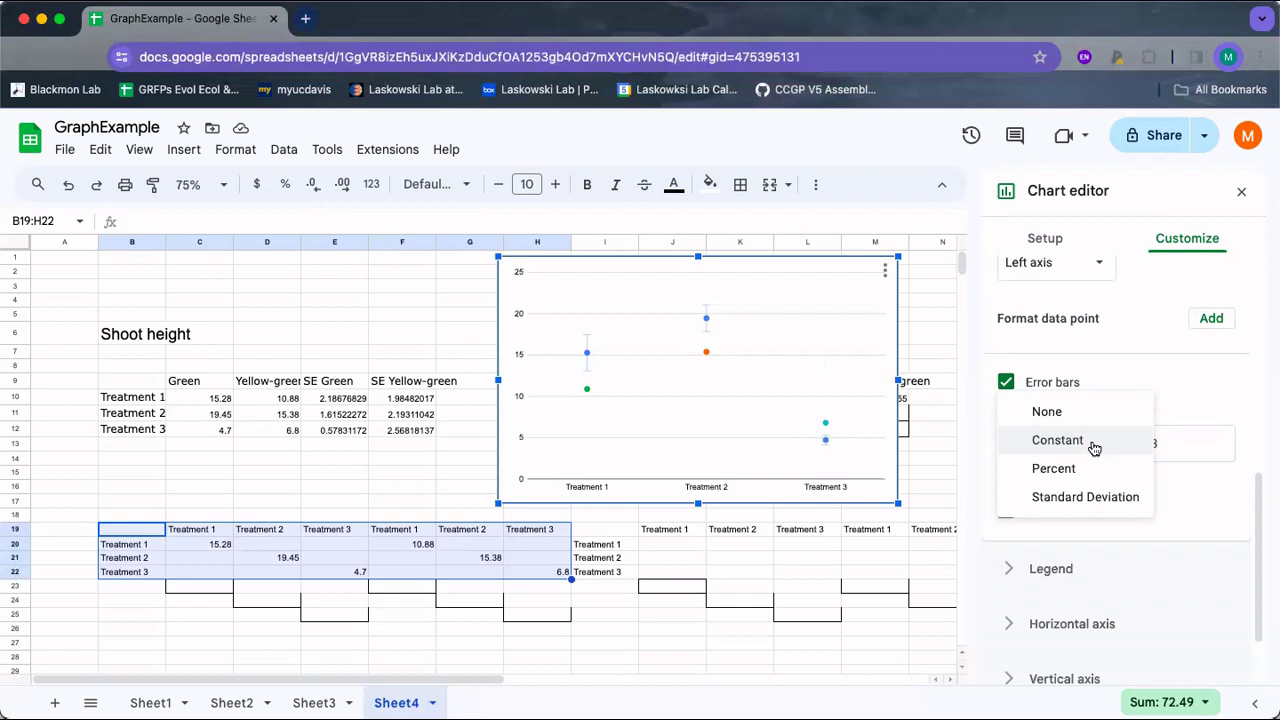
{"action": "left_click", "coordinate": [1246, 425]}
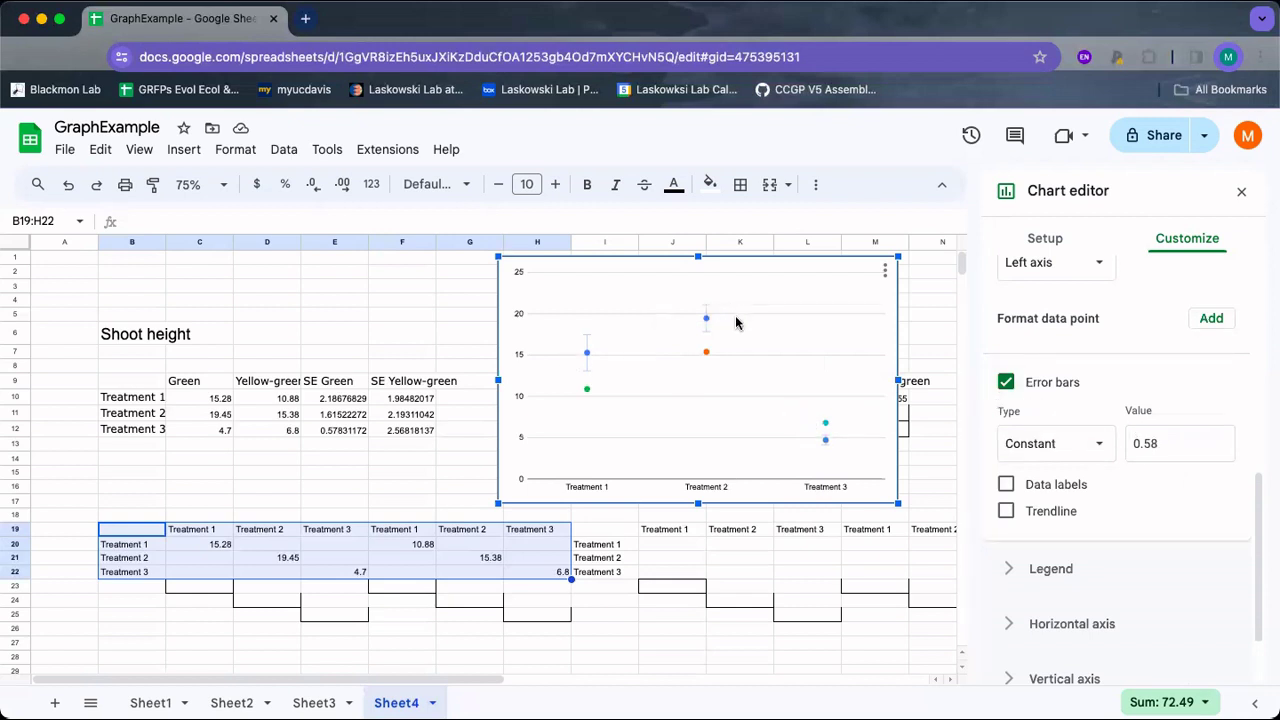
- Change the colour of the green Treatment 1 series to bright yellow for the Yellow-green morph
{"action": "scroll", "coordinate": [1176, 459], "scroll_direction": "up", "scroll_amount": 5}
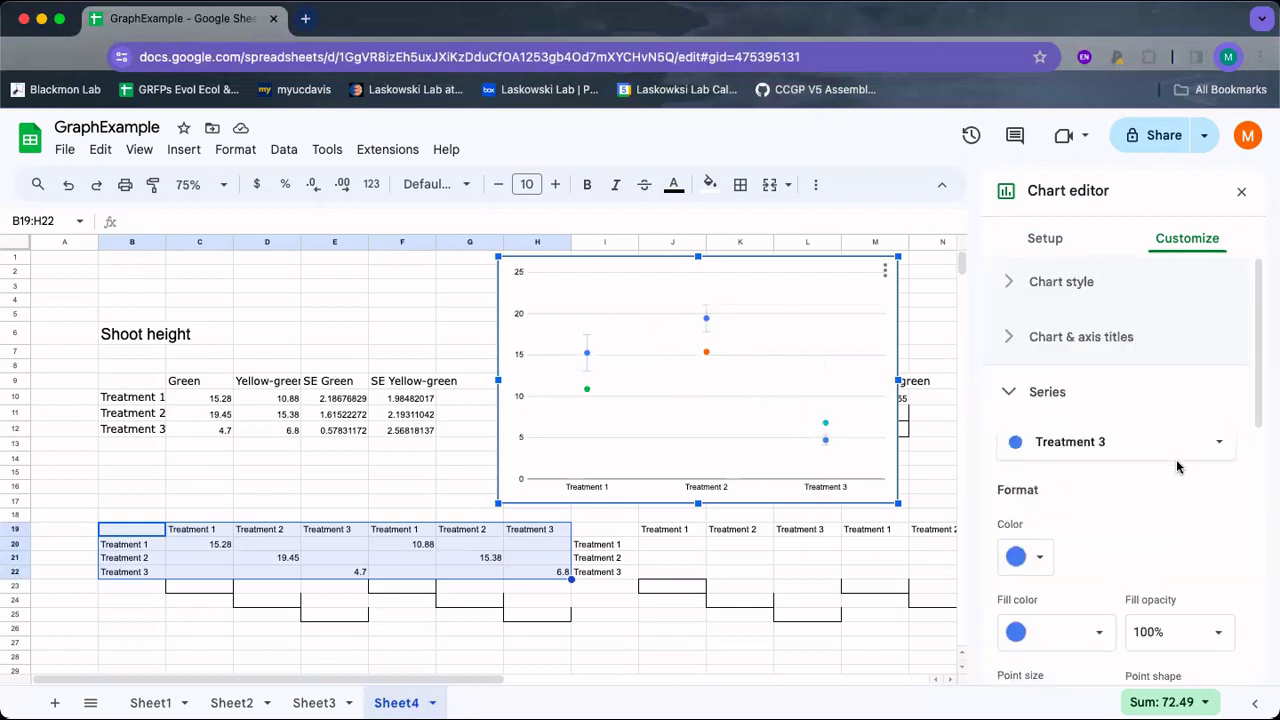
{"action": "left_click", "coordinate": [1075, 455]}
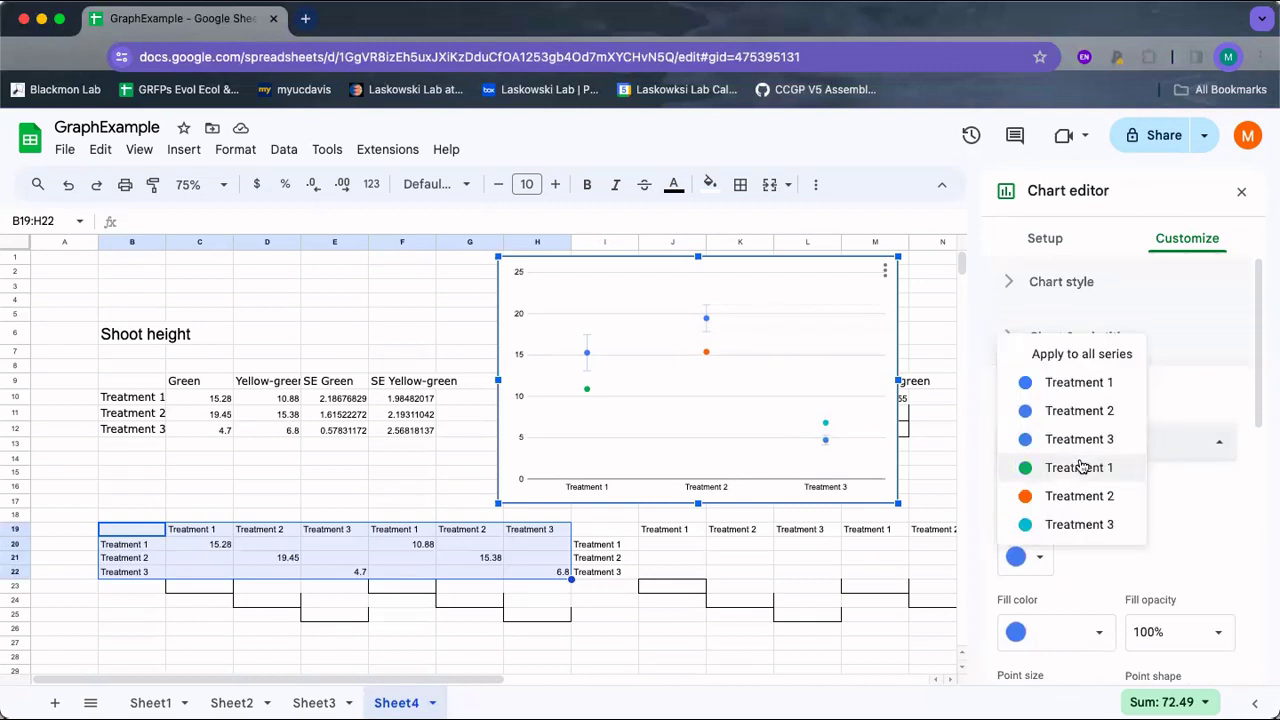
{"action": "left_click", "coordinate": [1083, 470]}
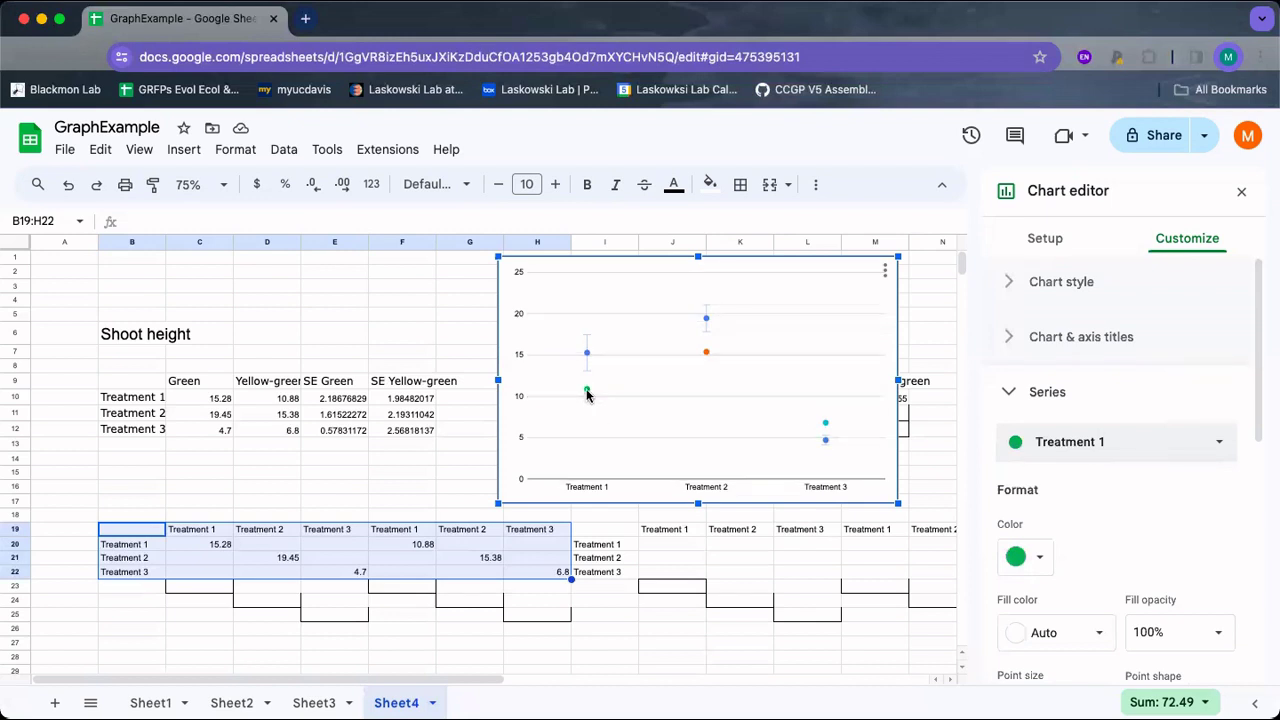
{"action": "scroll", "coordinate": [1095, 513], "scroll_direction": "down", "scroll_amount": 5}
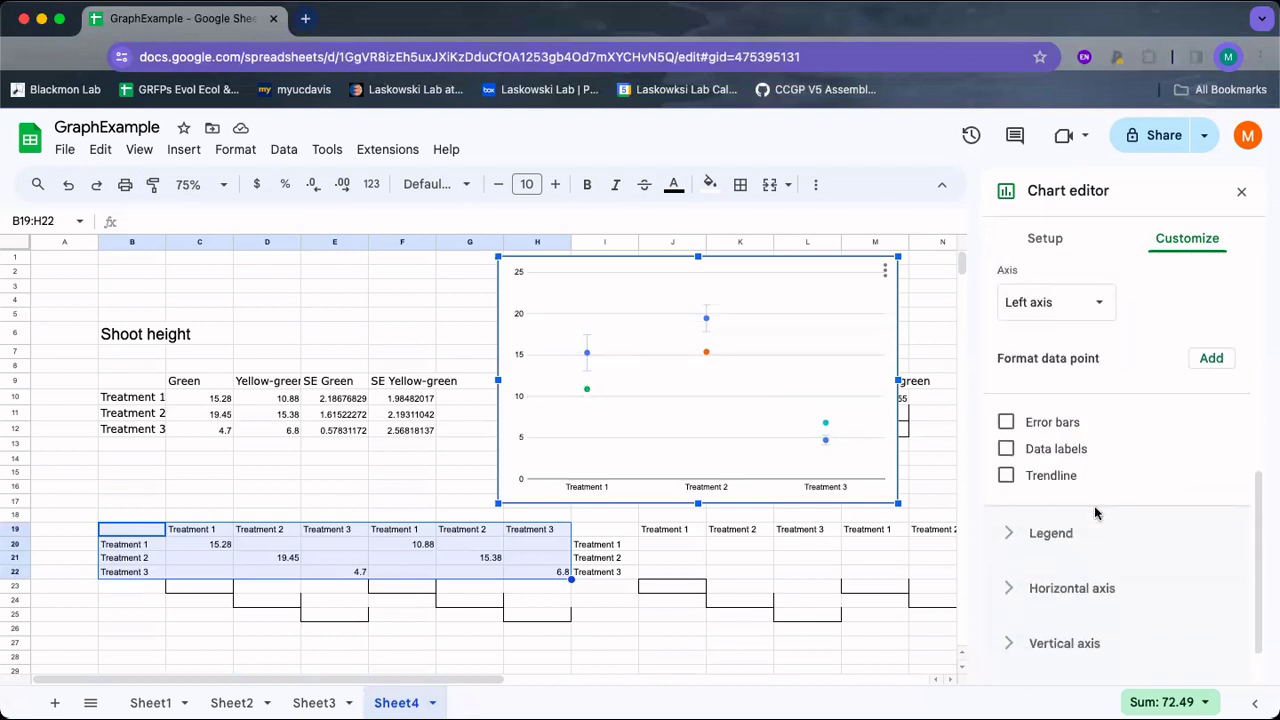
{"action": "scroll", "coordinate": [1095, 513], "scroll_direction": "up", "scroll_amount": 4}
{"action": "left_click", "coordinate": [1033, 377]}
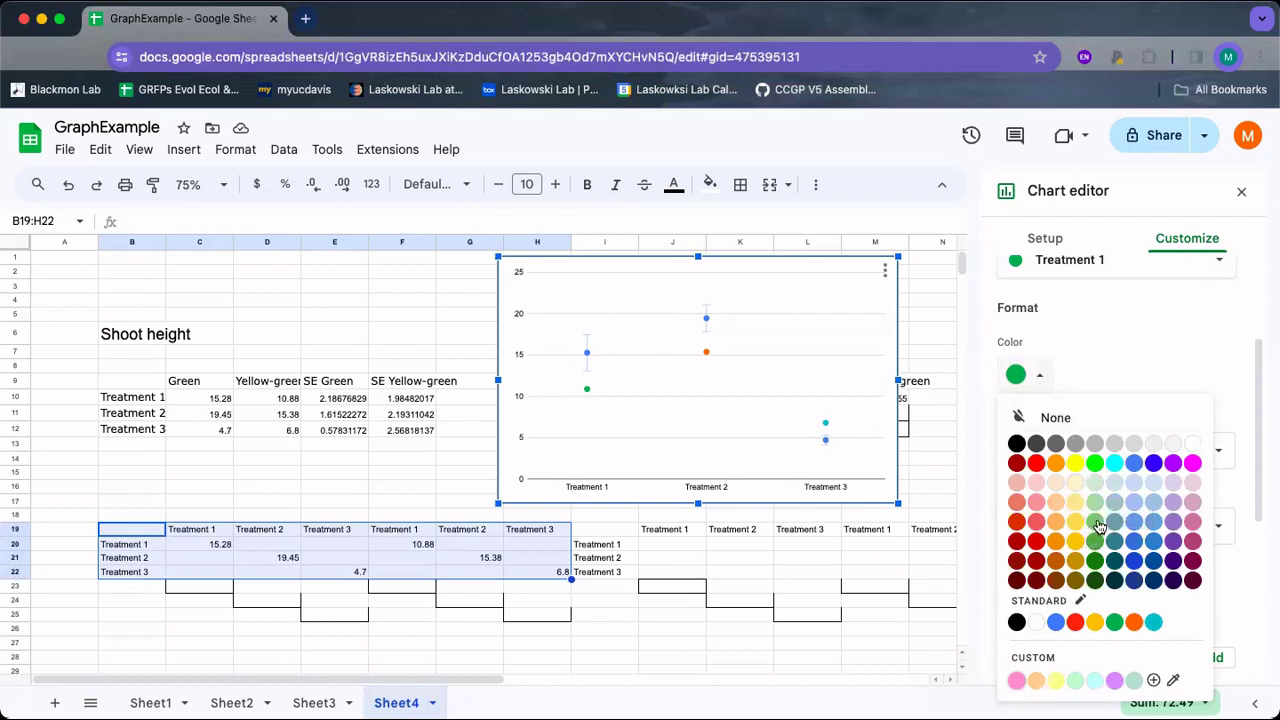
{"action": "left_click", "coordinate": [1075, 463]}
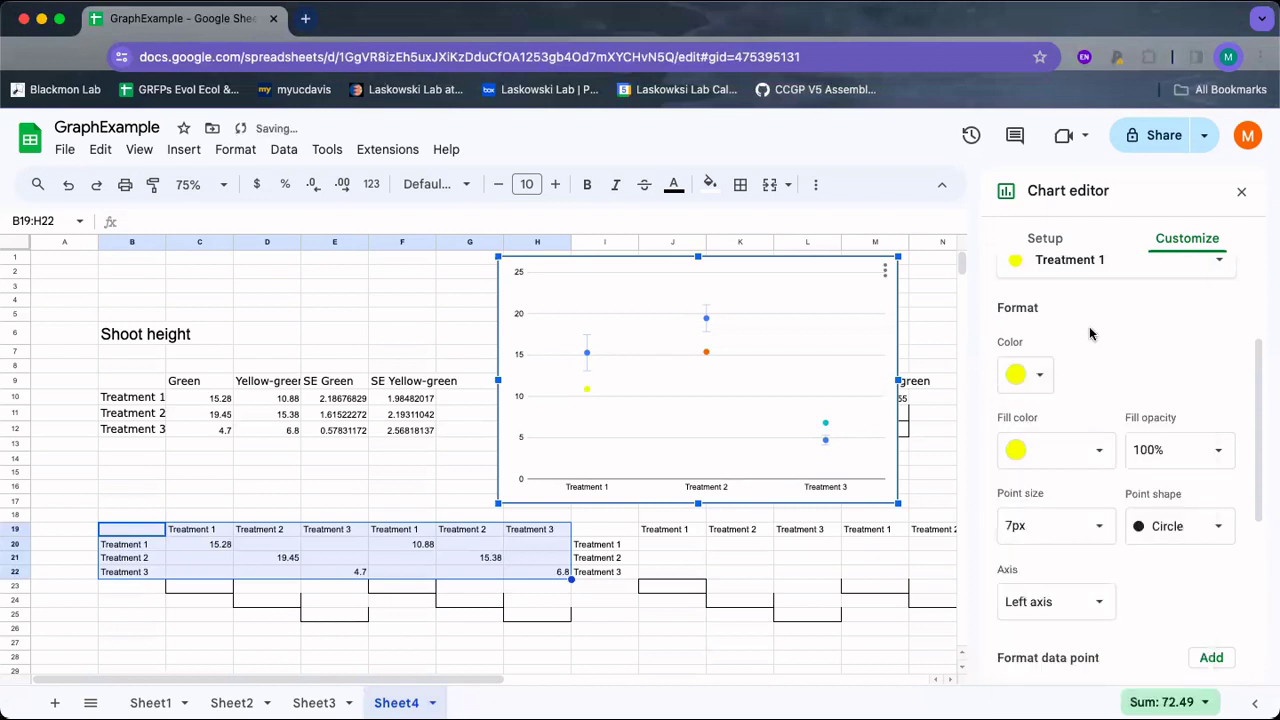
- Add Constant error bars to the yellow Treatment 1 series, using the Treatment 1 standard error from the SE Yellow-green column
{"action": "scroll", "coordinate": [1089, 326], "scroll_direction": "down", "scroll_amount": 5}
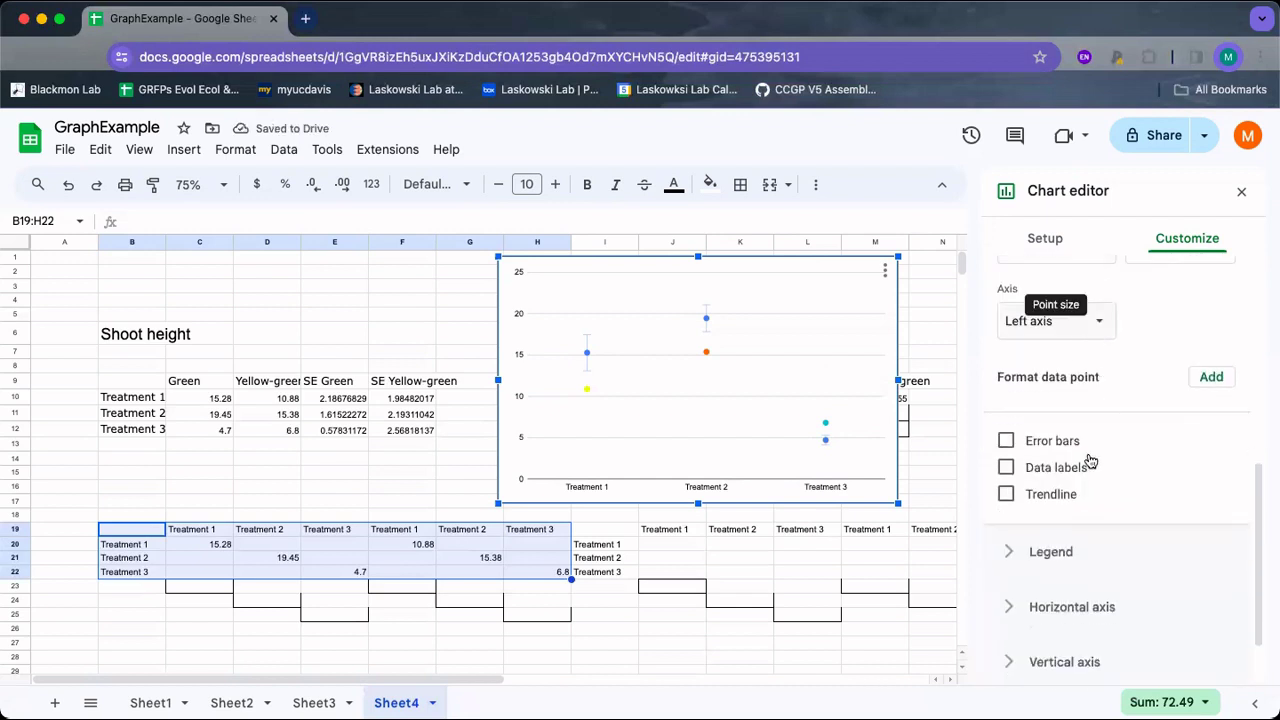
{"action": "left_click", "coordinate": [1055, 448]}
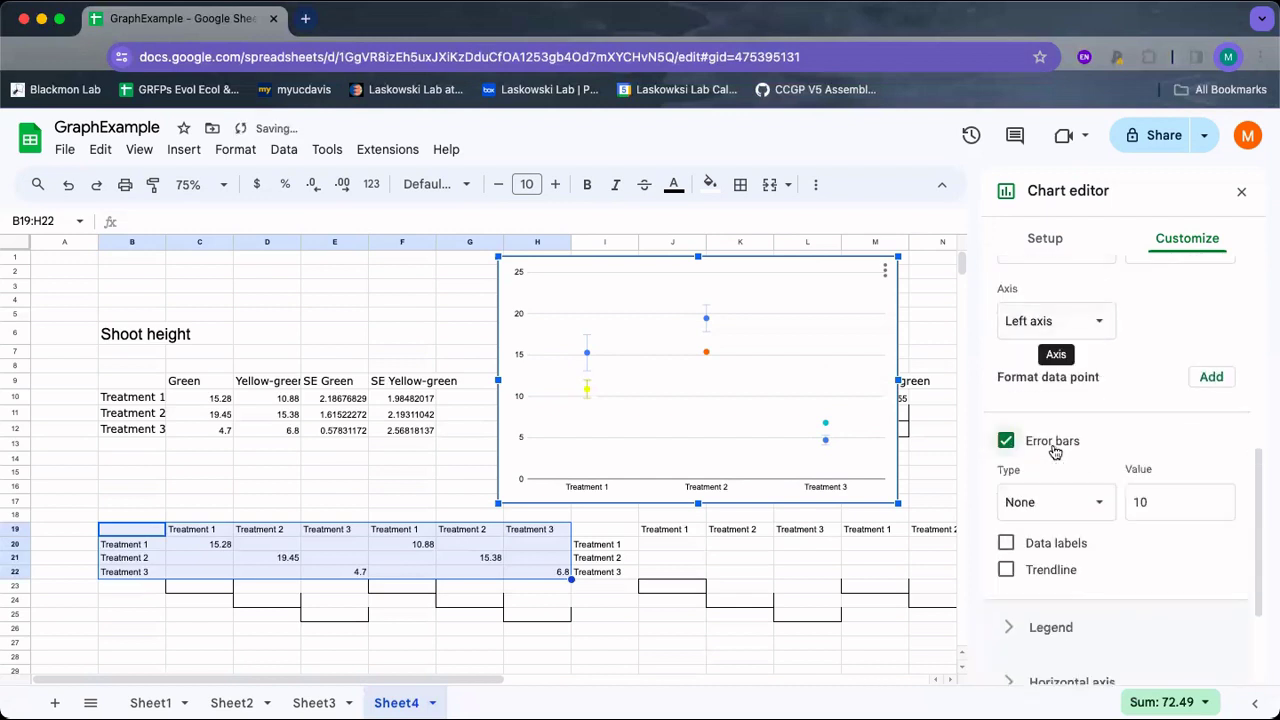
{"action": "left_click", "coordinate": [1080, 502]}
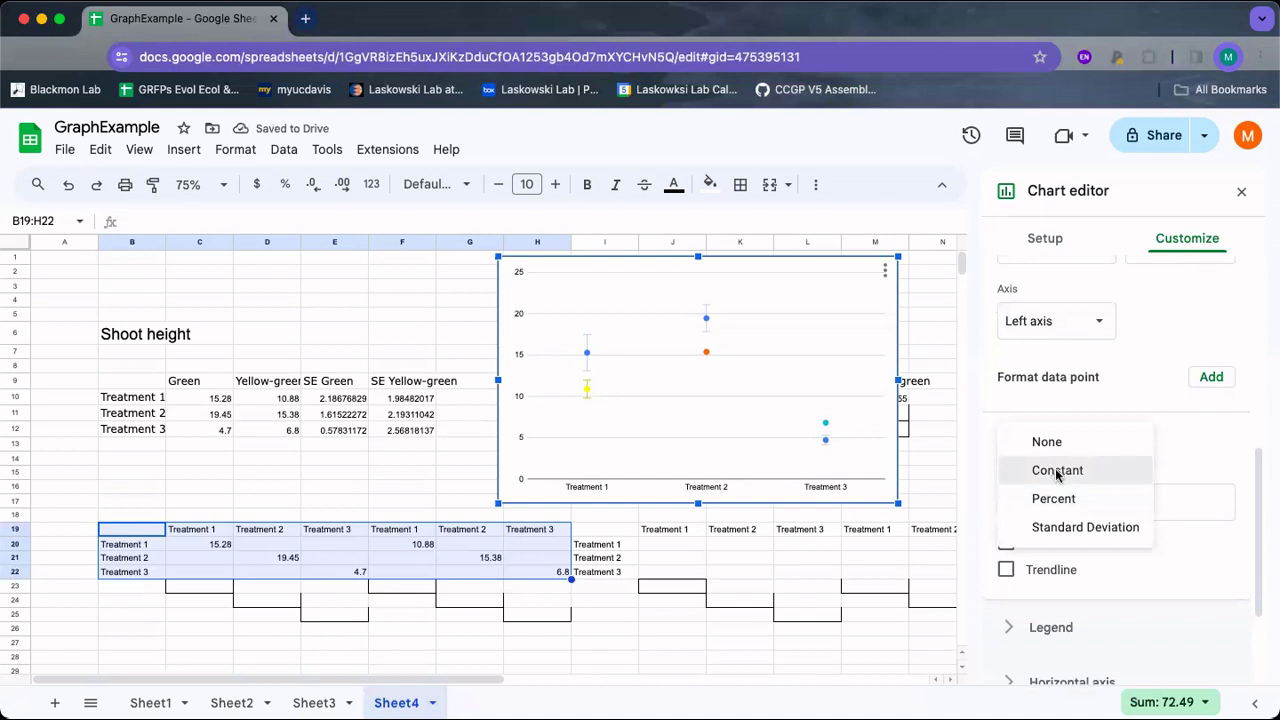
{"action": "left_click", "coordinate": [1056, 478]}
{"action": "double_click", "coordinate": [1143, 502]}
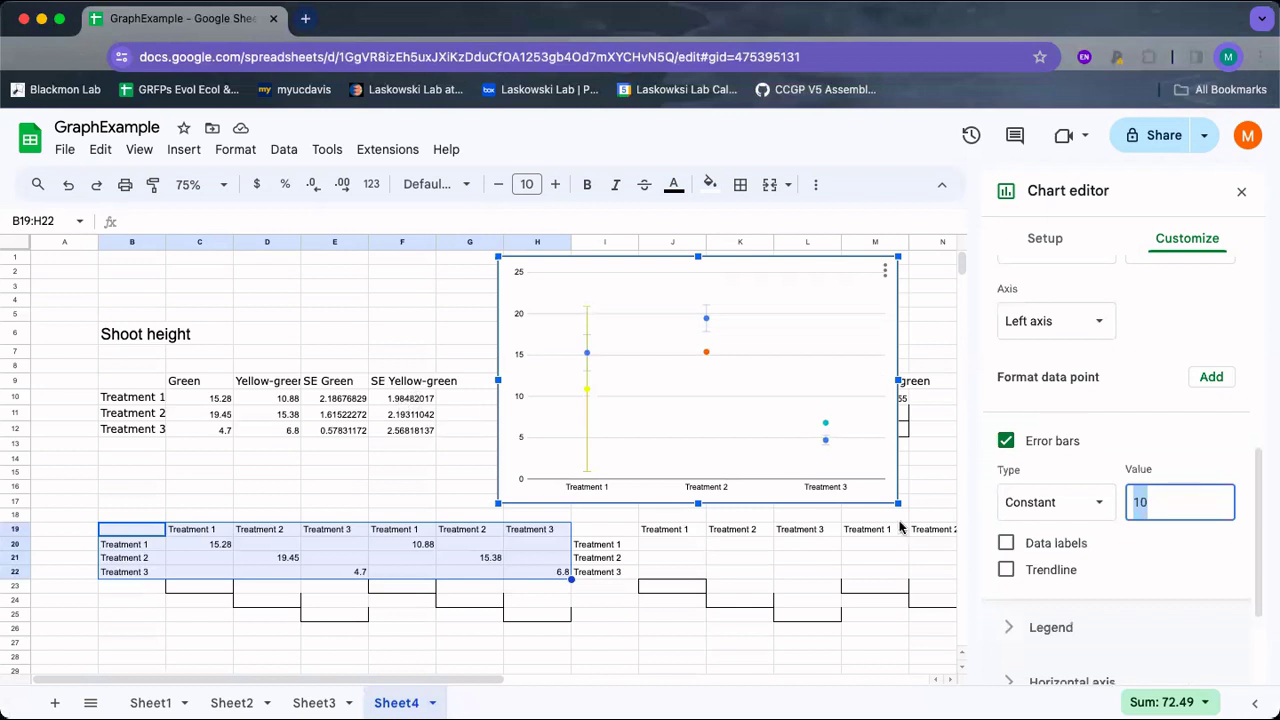
{"action": "type", "text": "1"}
- Change the colour of the orange Treatment 2 series to bright yellow, matching the Yellow-green morph's Treatment 1 point
{"action": "scroll", "coordinate": [1135, 452], "scroll_direction": "up", "scroll_amount": 4}
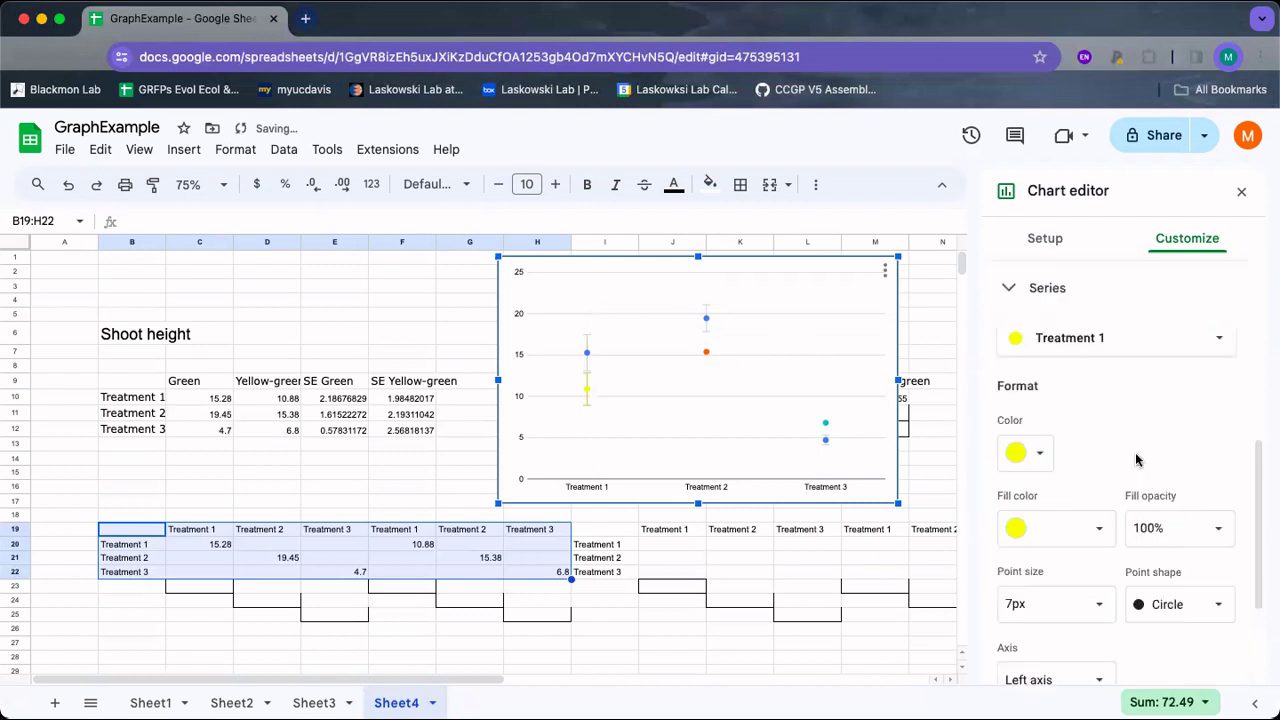
{"action": "scroll", "coordinate": [1135, 459], "scroll_direction": "up", "scroll_amount": 2}
{"action": "left_click", "coordinate": [1108, 442]}
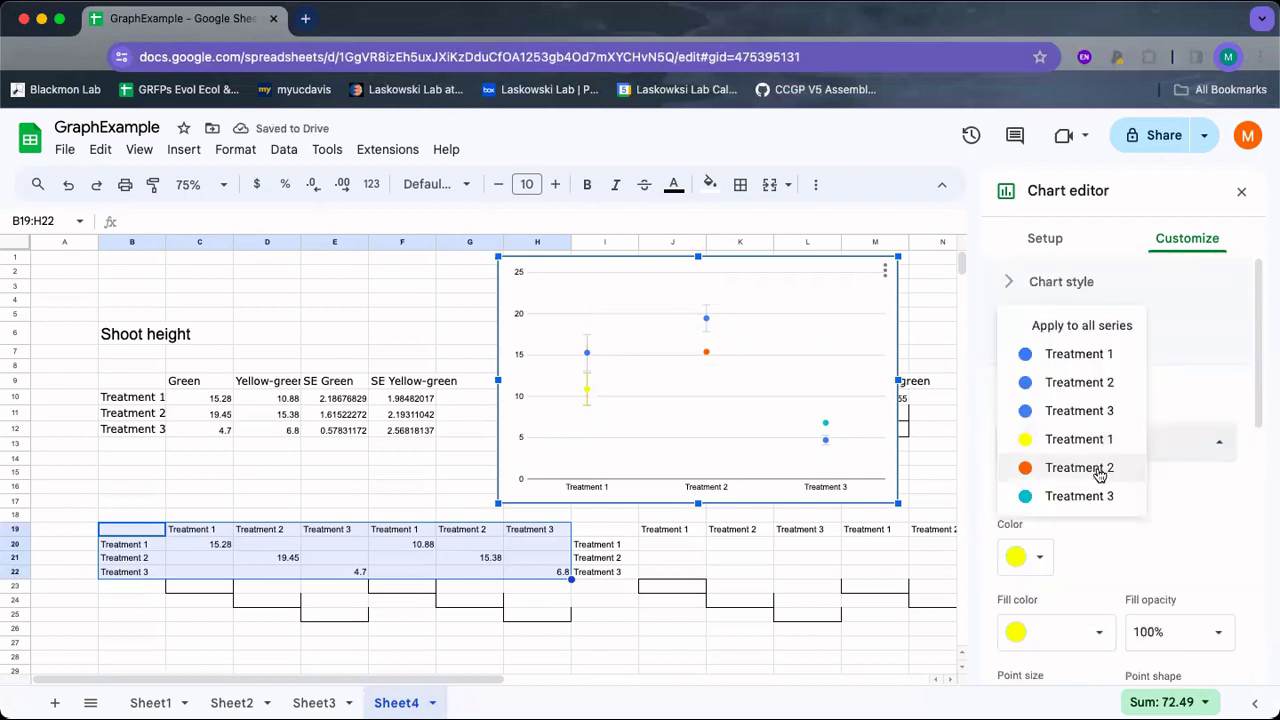
{"action": "left_click", "coordinate": [1098, 470]}
{"action": "scroll", "coordinate": [1140, 540], "scroll_direction": "down", "scroll_amount": 3}
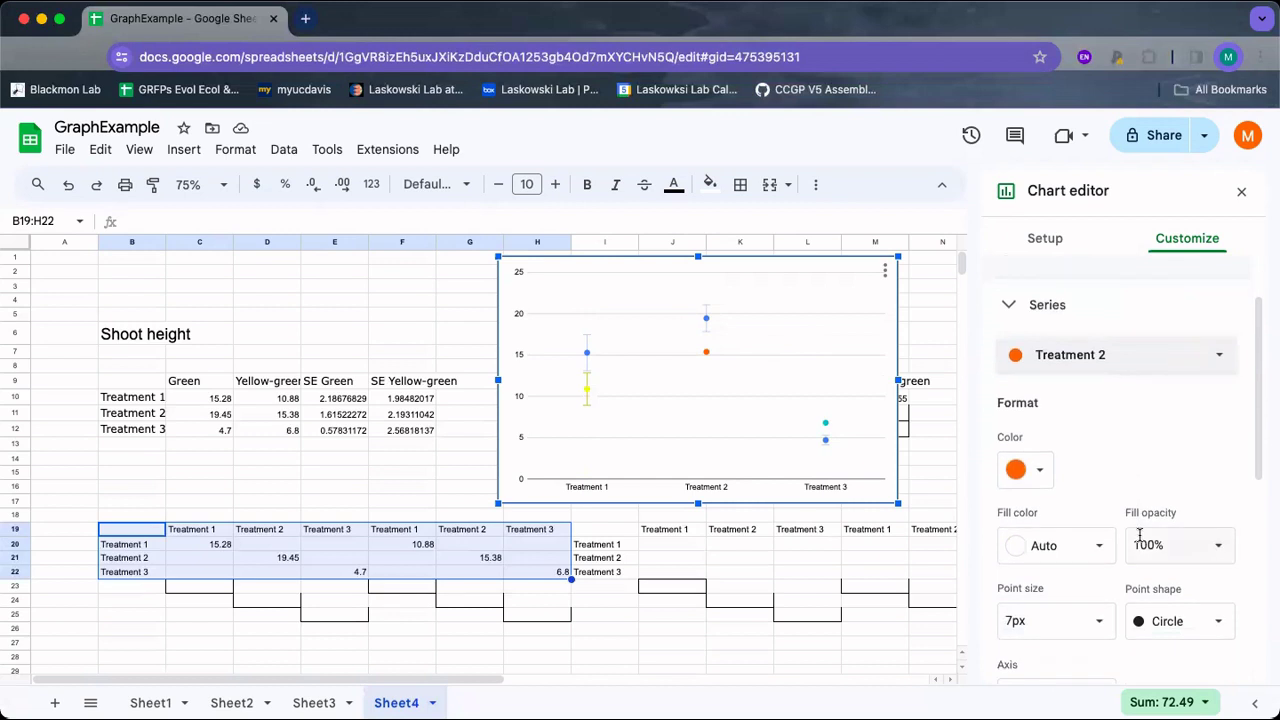
{"action": "scroll", "coordinate": [1143, 560], "scroll_direction": "down", "scroll_amount": 3}
{"action": "scroll", "coordinate": [1100, 500], "scroll_direction": "up", "scroll_amount": 3}
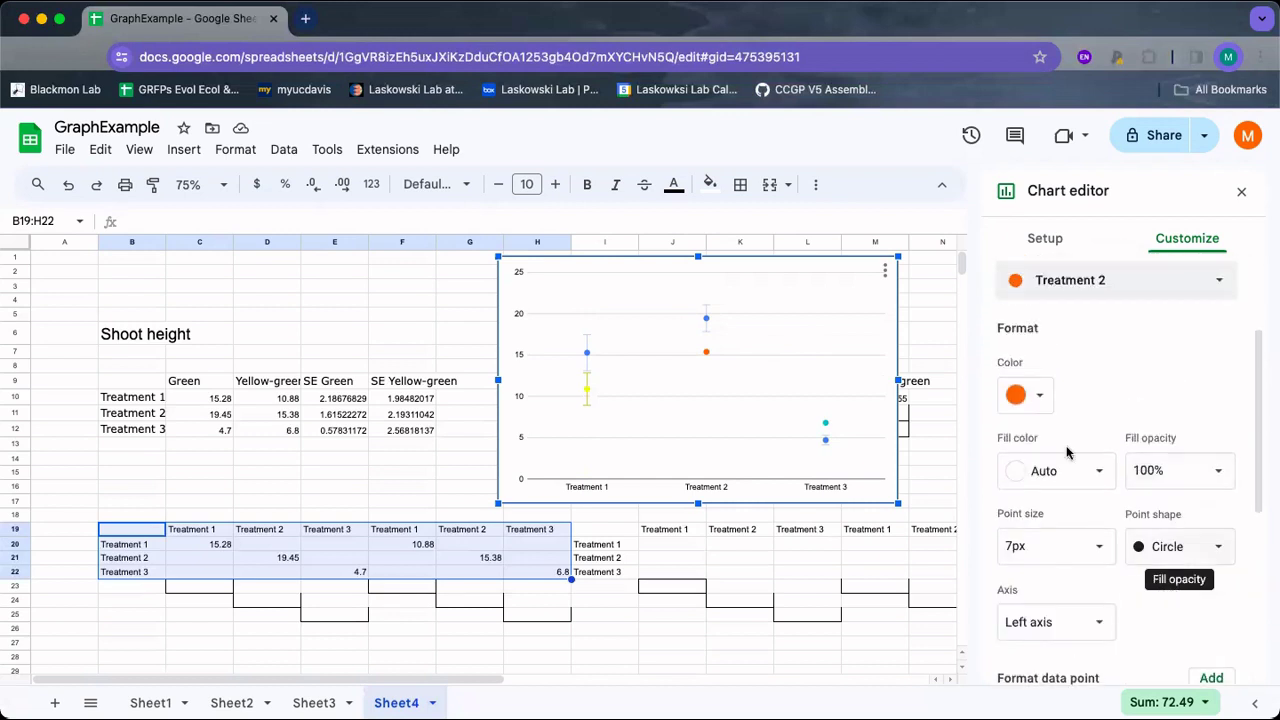
{"action": "left_click", "coordinate": [1040, 405]}
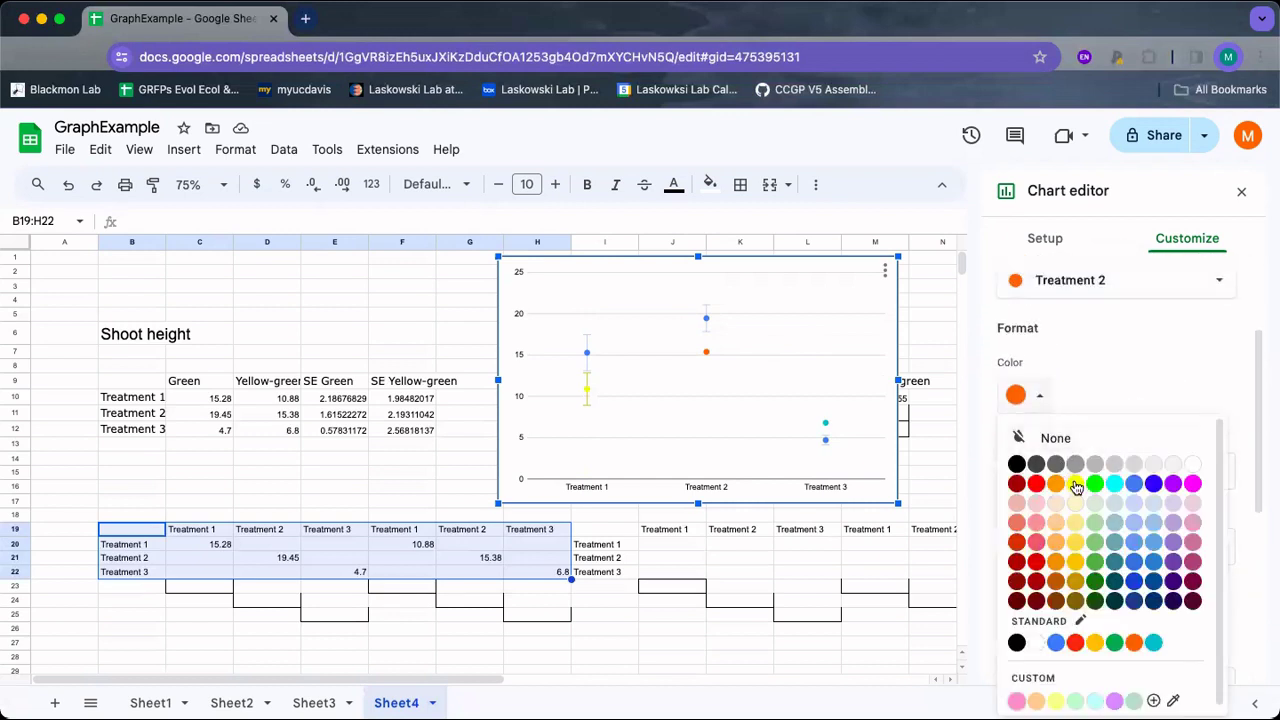
{"action": "left_click", "coordinate": [1075, 485]}
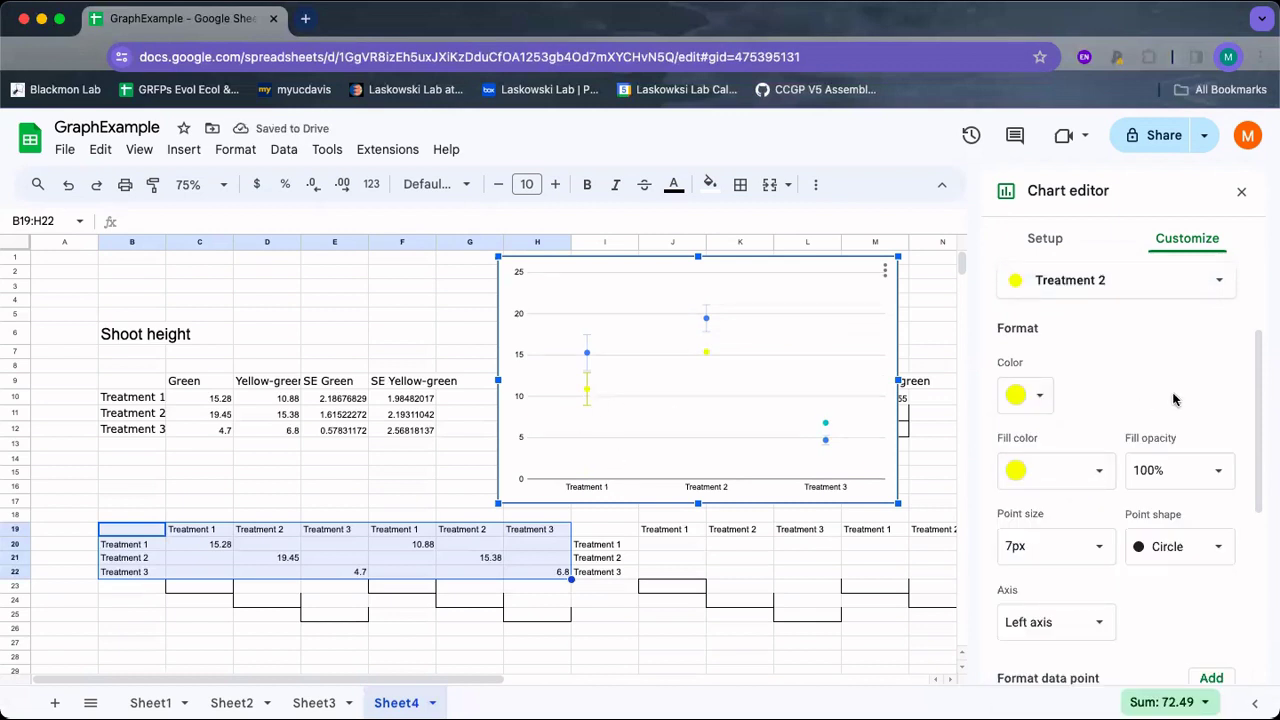
- Add error bars to the yellow Treatment 2 series, using the Constant type with a value of 1.62
{"action": "scroll", "coordinate": [1174, 399], "scroll_direction": "down", "scroll_amount": 5}
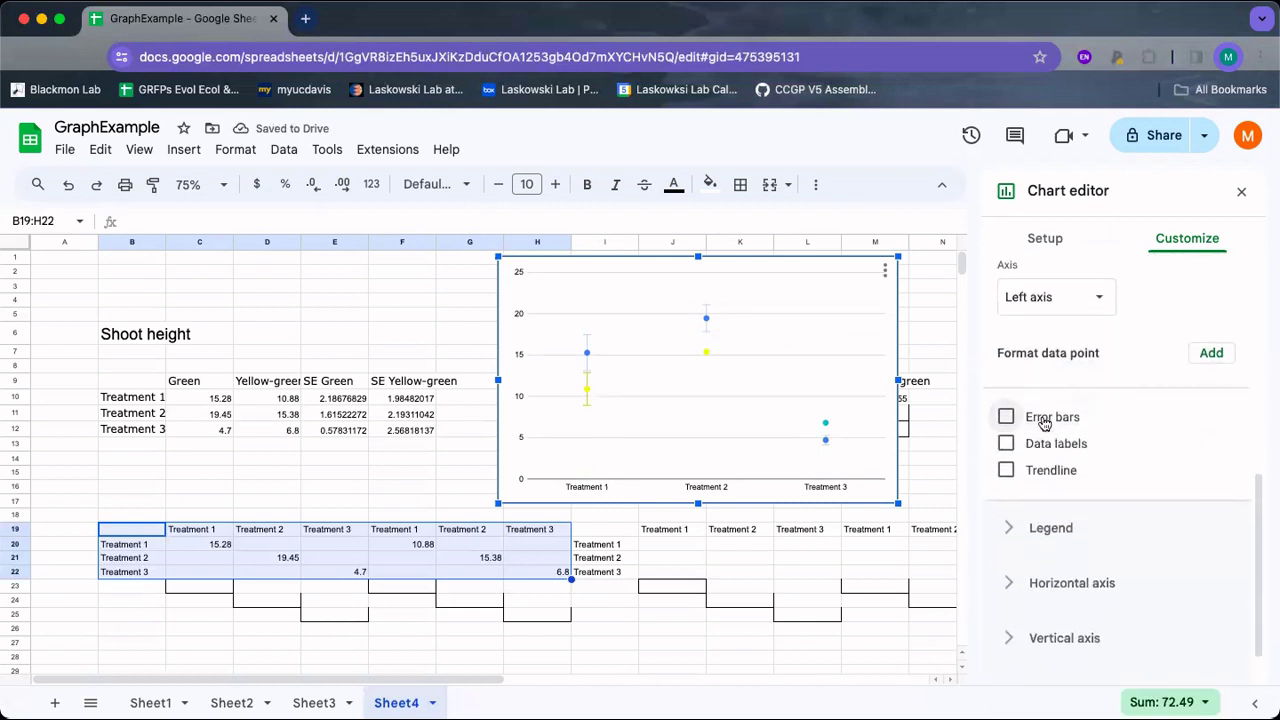
{"action": "left_click", "coordinate": [1043, 424]}
{"action": "left_click", "coordinate": [1066, 482]}
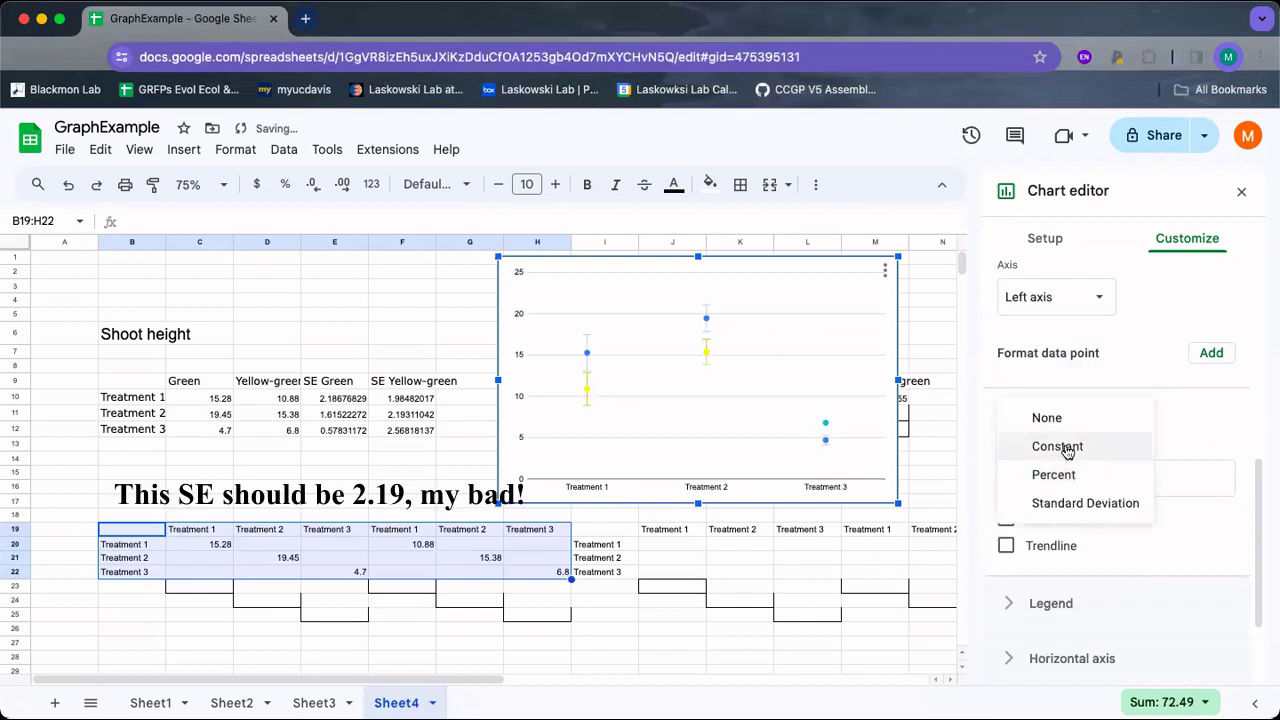
{"action": "left_click", "coordinate": [1064, 447]}
{"action": "double_click", "coordinate": [1138, 478]}
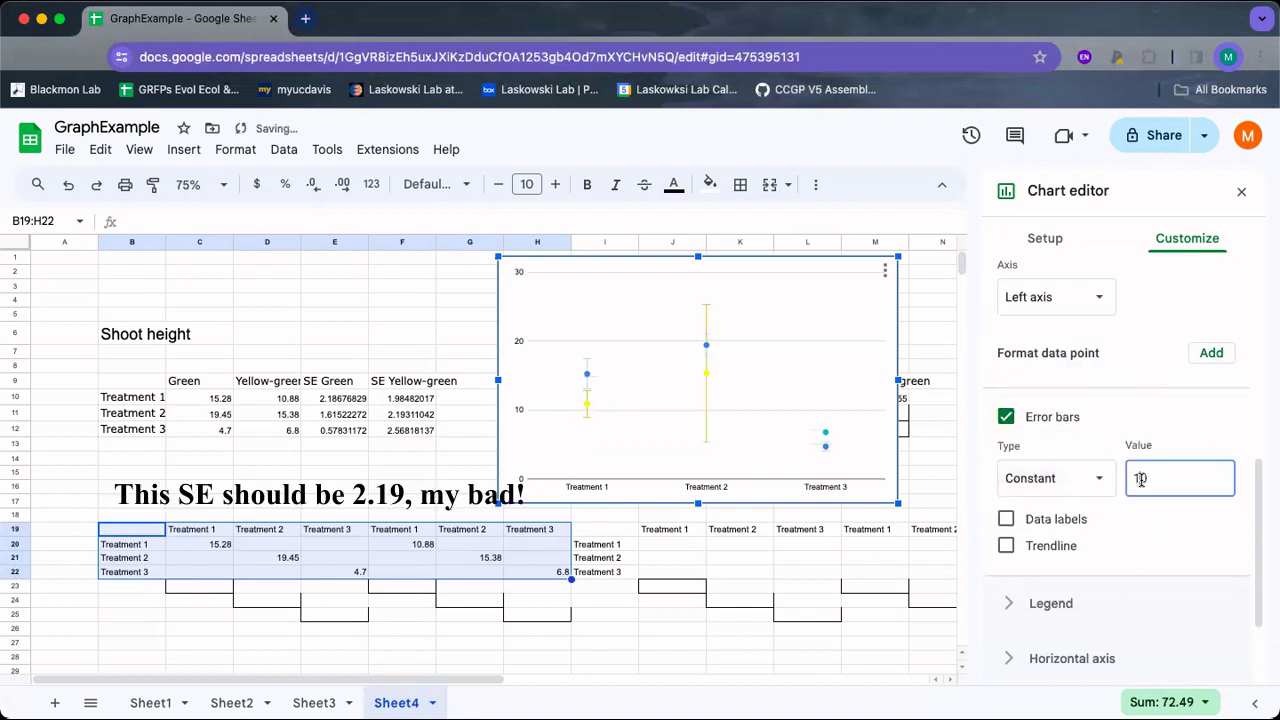
{"action": "type", "text": "1."}
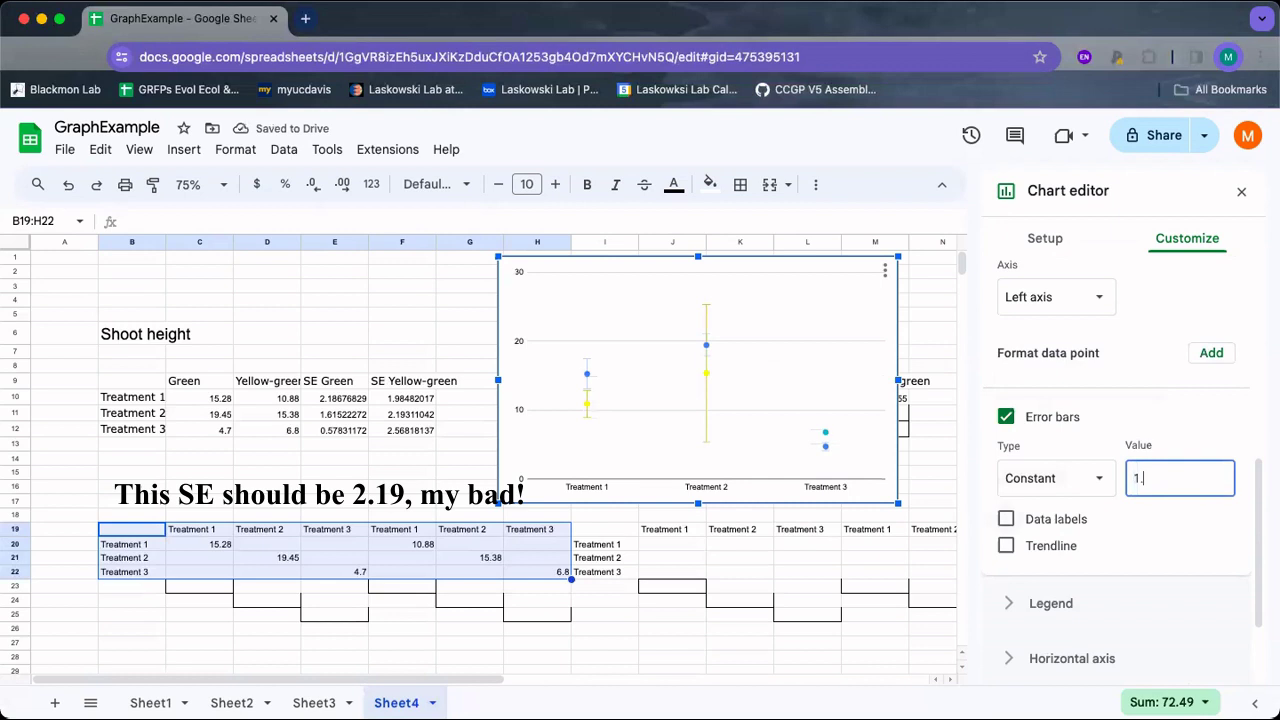
{"action": "type", "text": "62"}
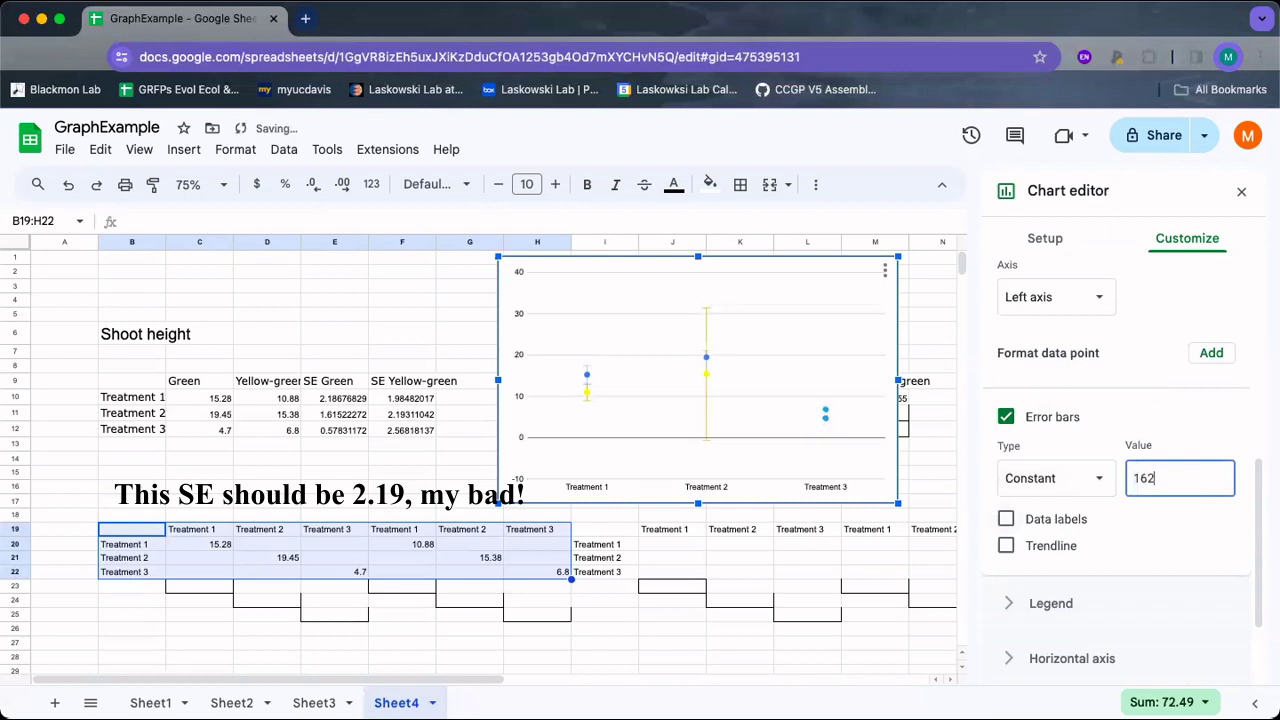
{"action": "left_click", "coordinate": [1141, 478]}
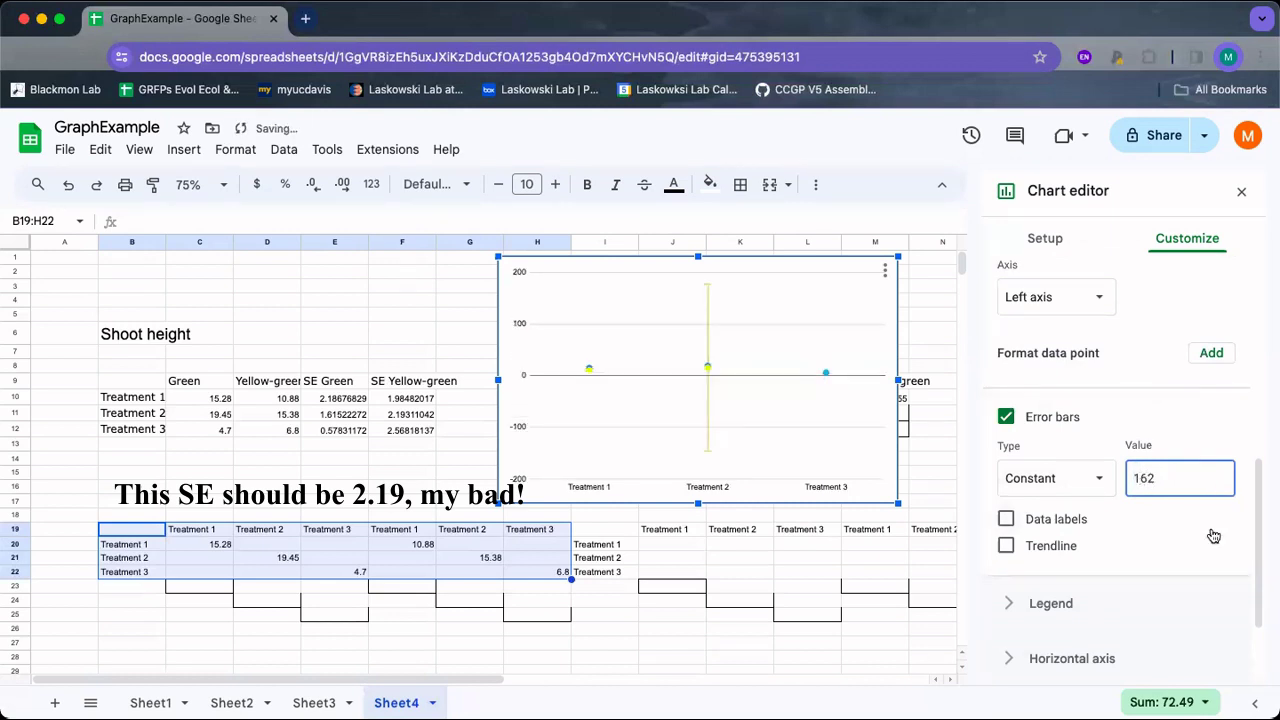
{"action": "type", "text": "."}
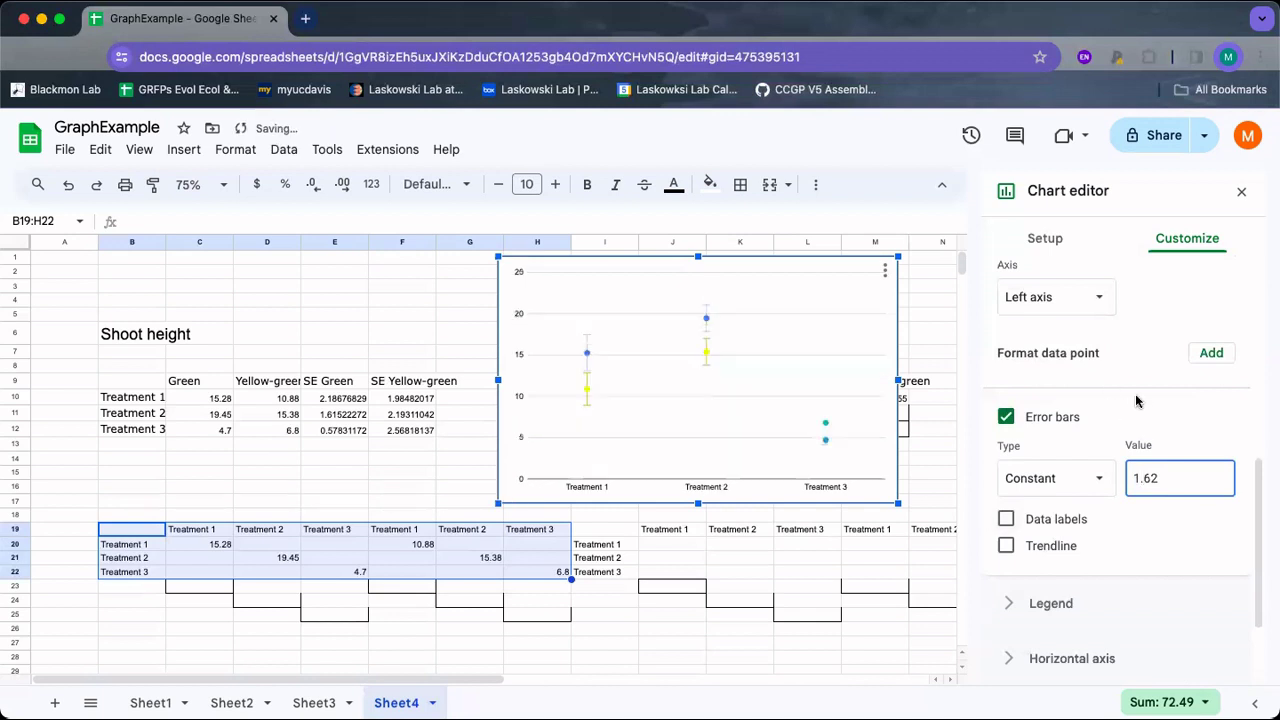
- Change the colour of the teal Treatment 3 series to bright yellow, matching the other Yellow-green morph points
{"action": "scroll", "coordinate": [1162, 427], "scroll_direction": "up", "scroll_amount": 5}
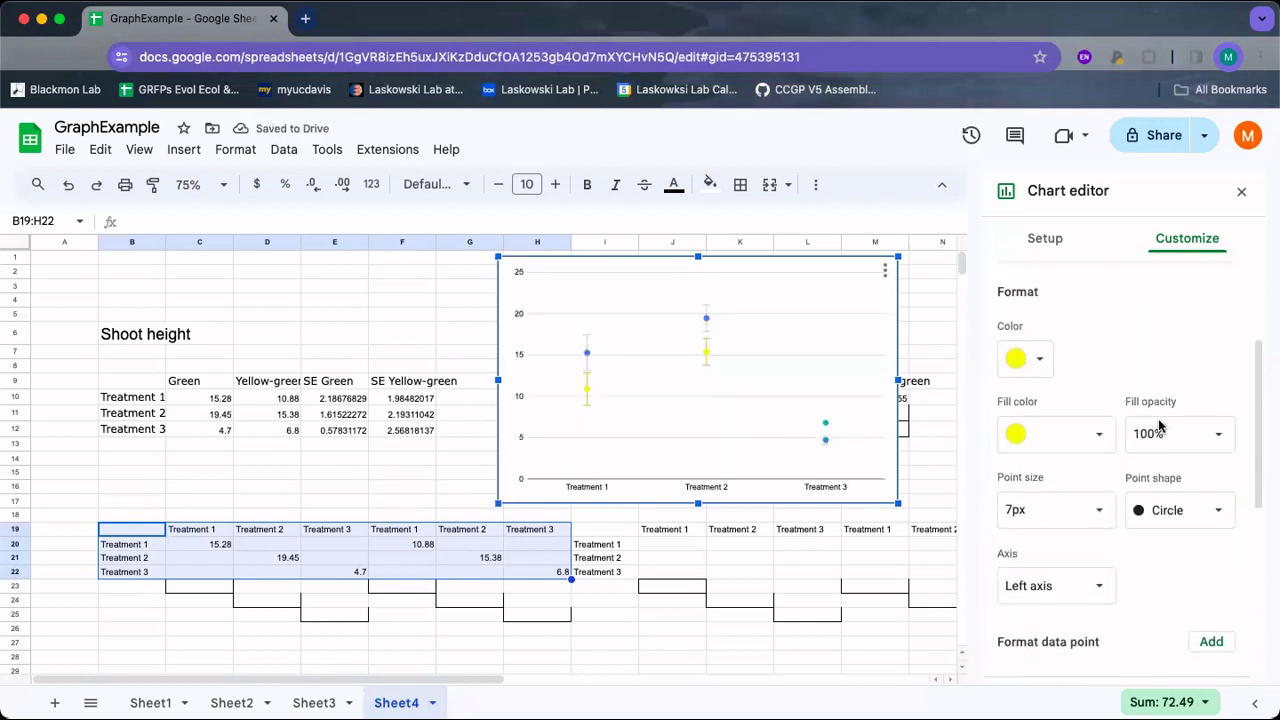
{"action": "left_click", "coordinate": [1070, 370]}
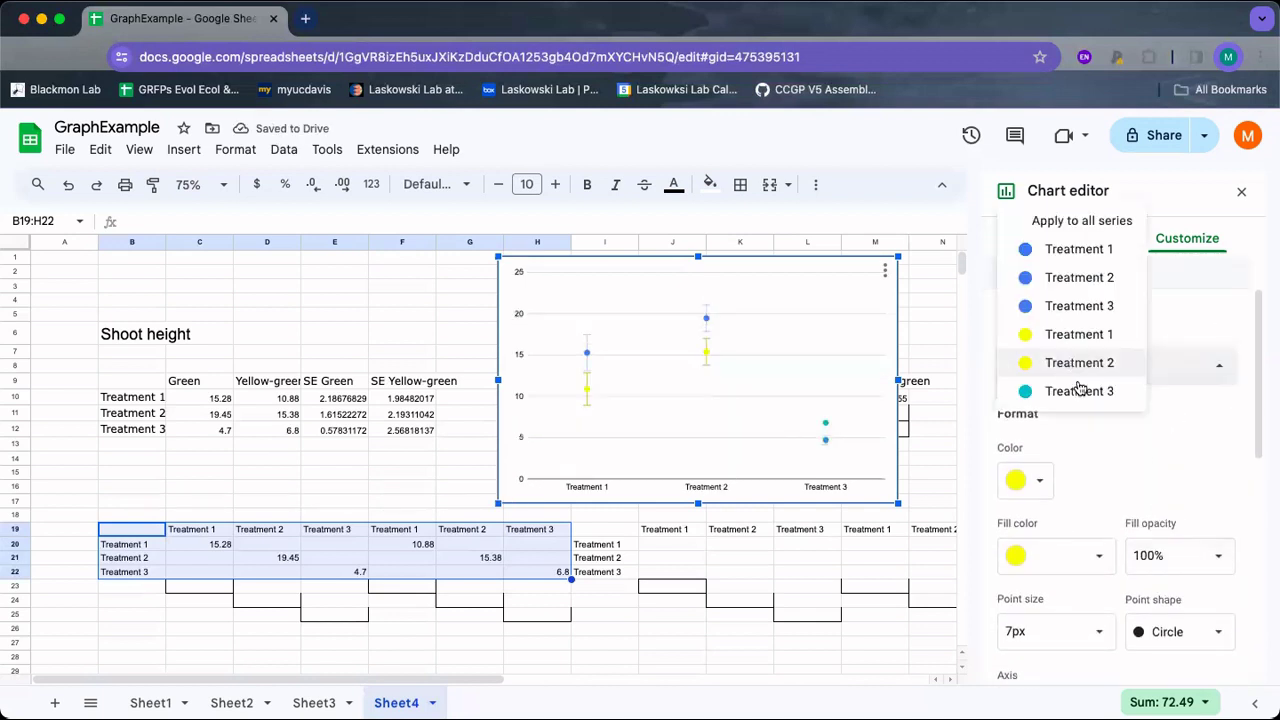
{"action": "left_click", "coordinate": [1085, 394]}
{"action": "scroll", "coordinate": [1127, 455], "scroll_direction": "down", "scroll_amount": 4}
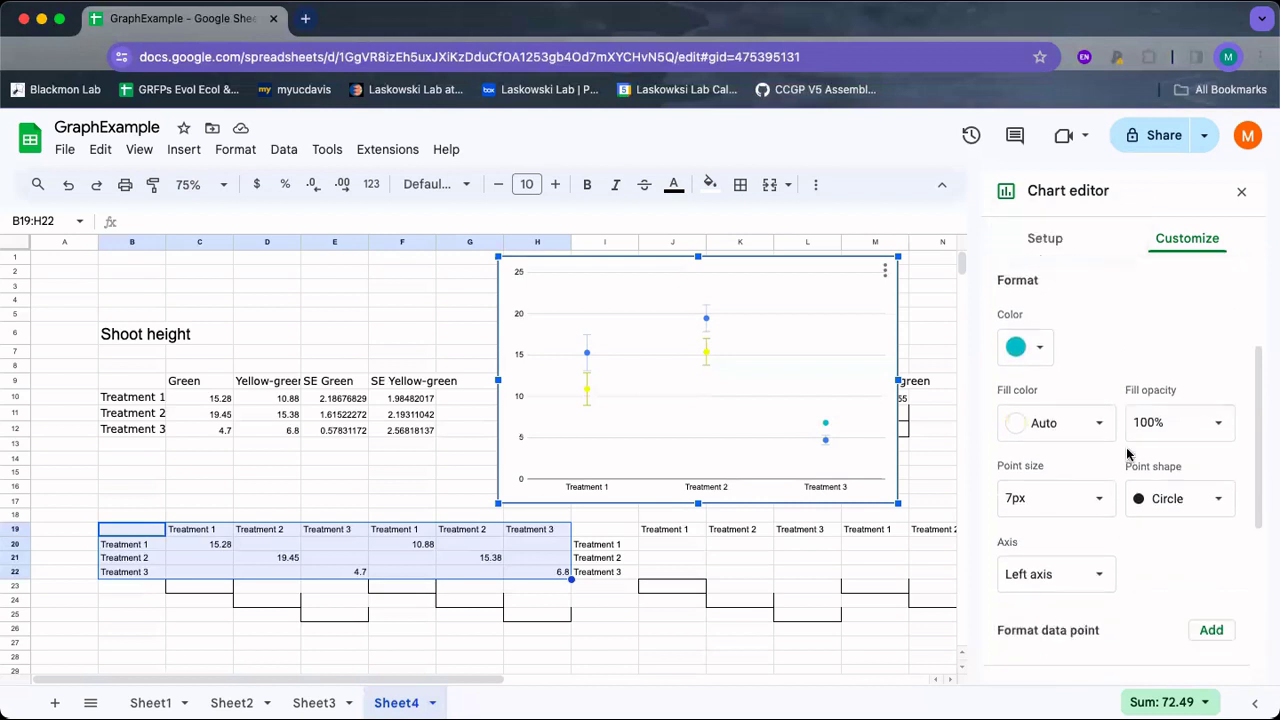
{"action": "scroll", "coordinate": [1127, 455], "scroll_direction": "up", "scroll_amount": 1}
{"action": "left_click", "coordinate": [1041, 357]}
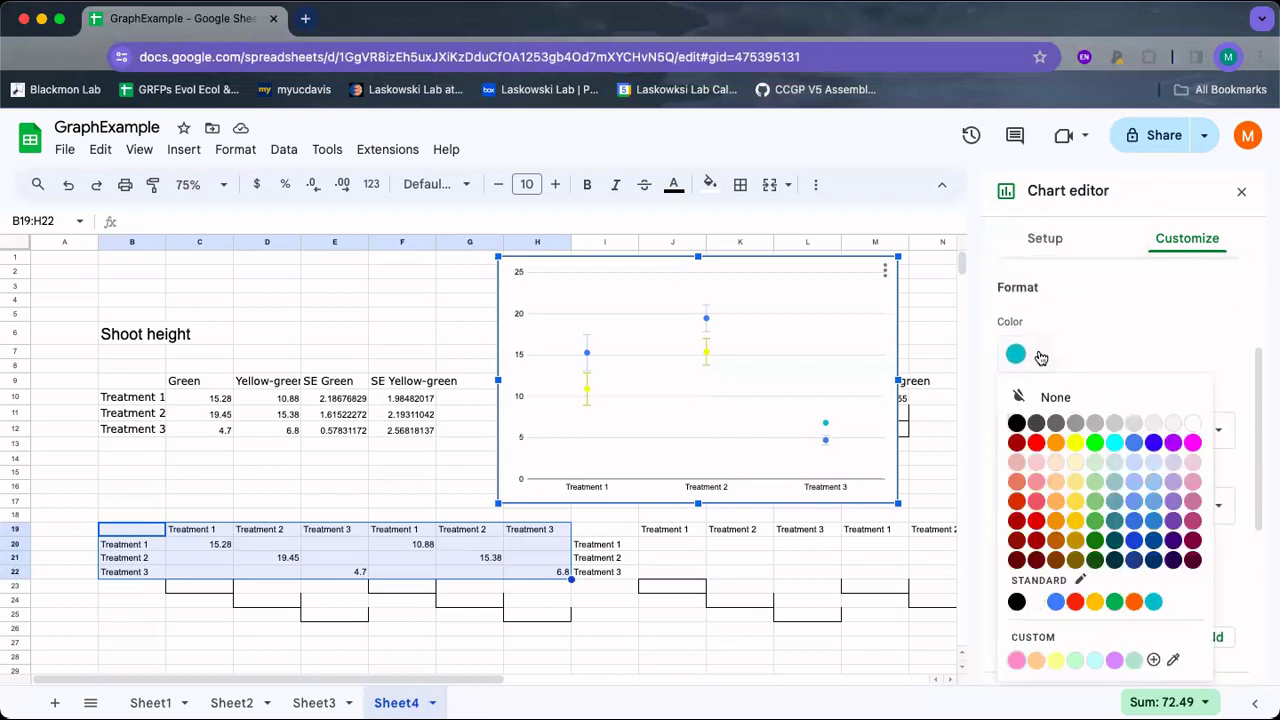
{"action": "left_click", "coordinate": [1075, 446]}
- Add error bars to the yellow Treatment 3 series, using the Constant type with a value of 2.57
{"action": "scroll", "coordinate": [1111, 338], "scroll_direction": "down", "scroll_amount": 3}
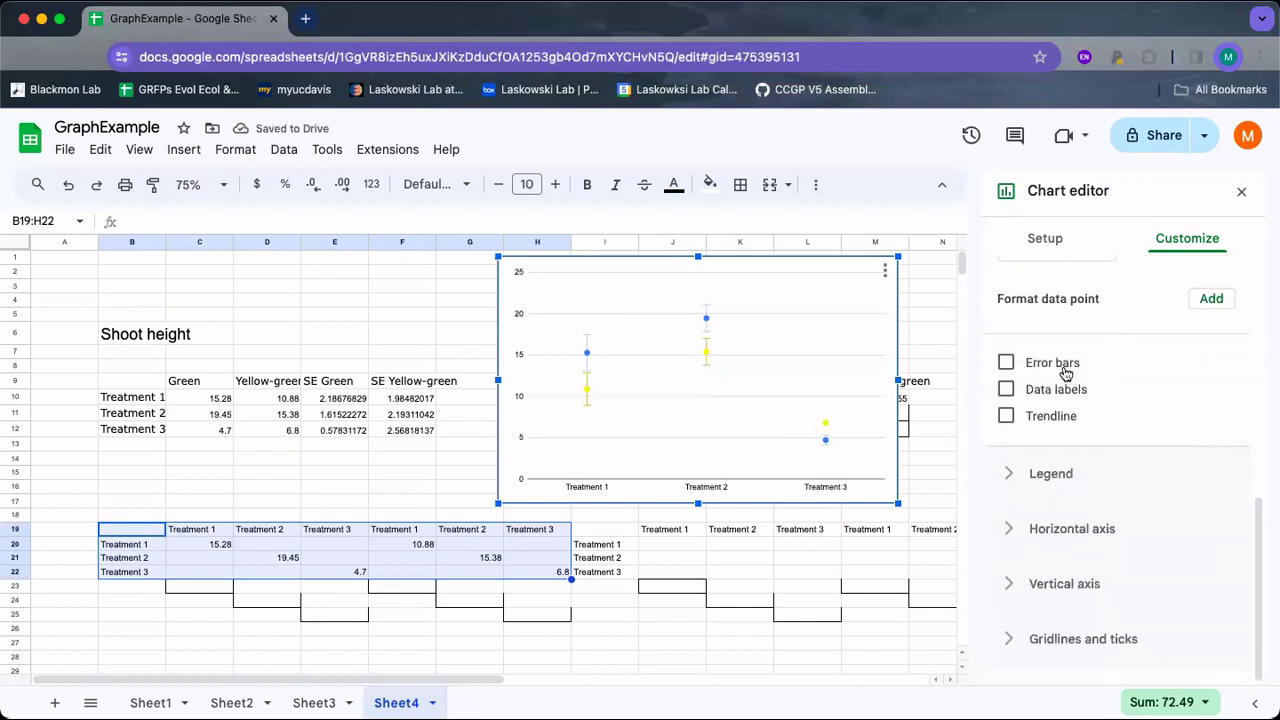
{"action": "left_click", "coordinate": [1058, 372]}
{"action": "left_click", "coordinate": [1058, 424]}
{"action": "left_click", "coordinate": [1062, 427]}
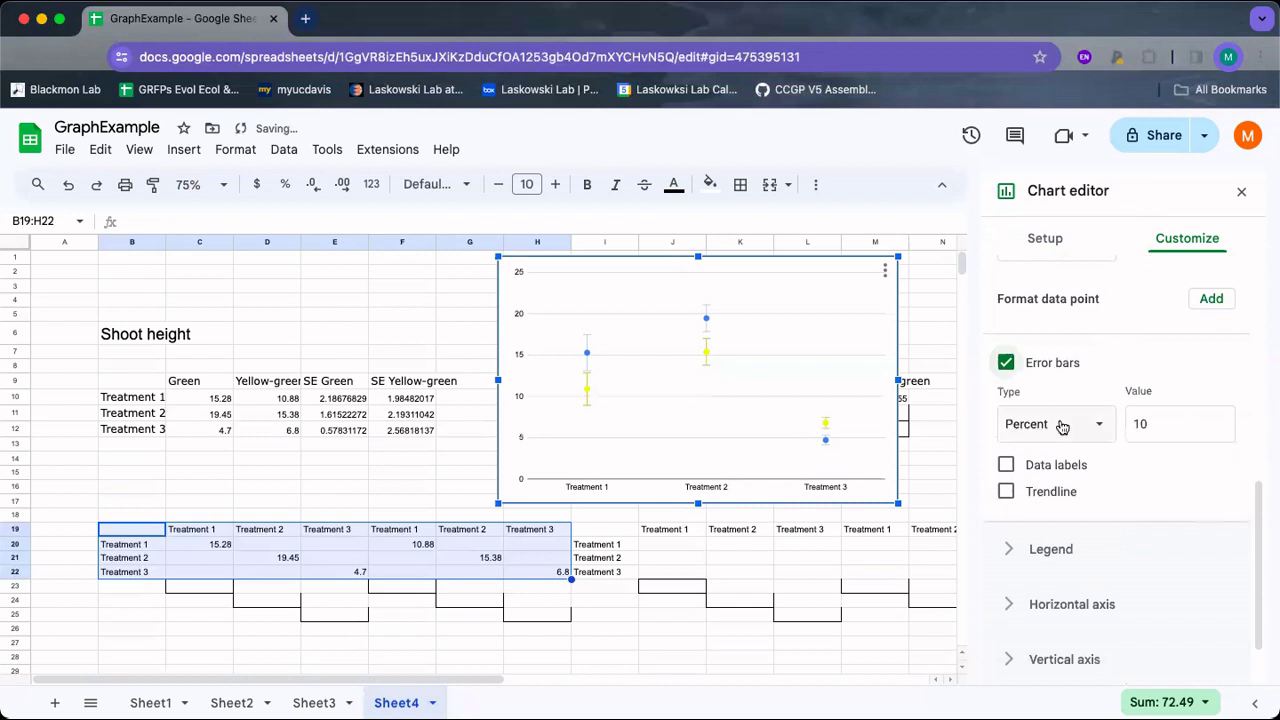
{"action": "left_click", "coordinate": [1062, 427]}
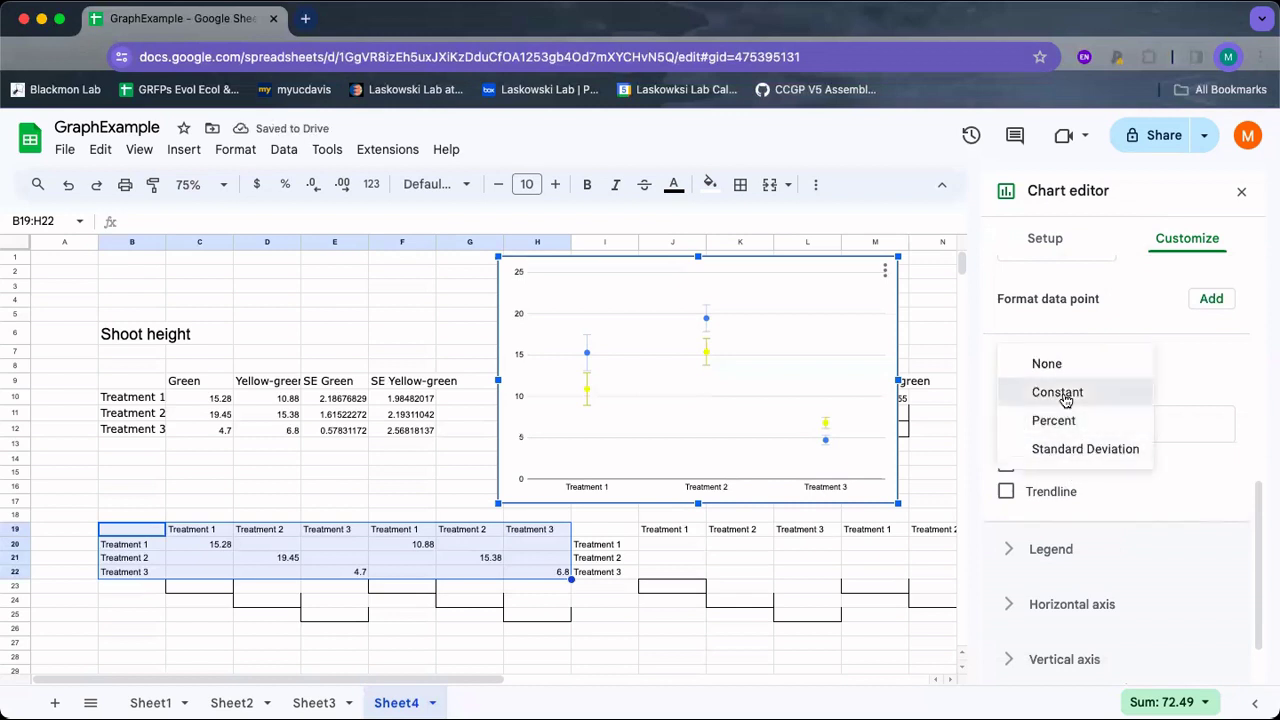
{"action": "left_click", "coordinate": [1066, 393]}
{"action": "double_click", "coordinate": [1140, 424]}
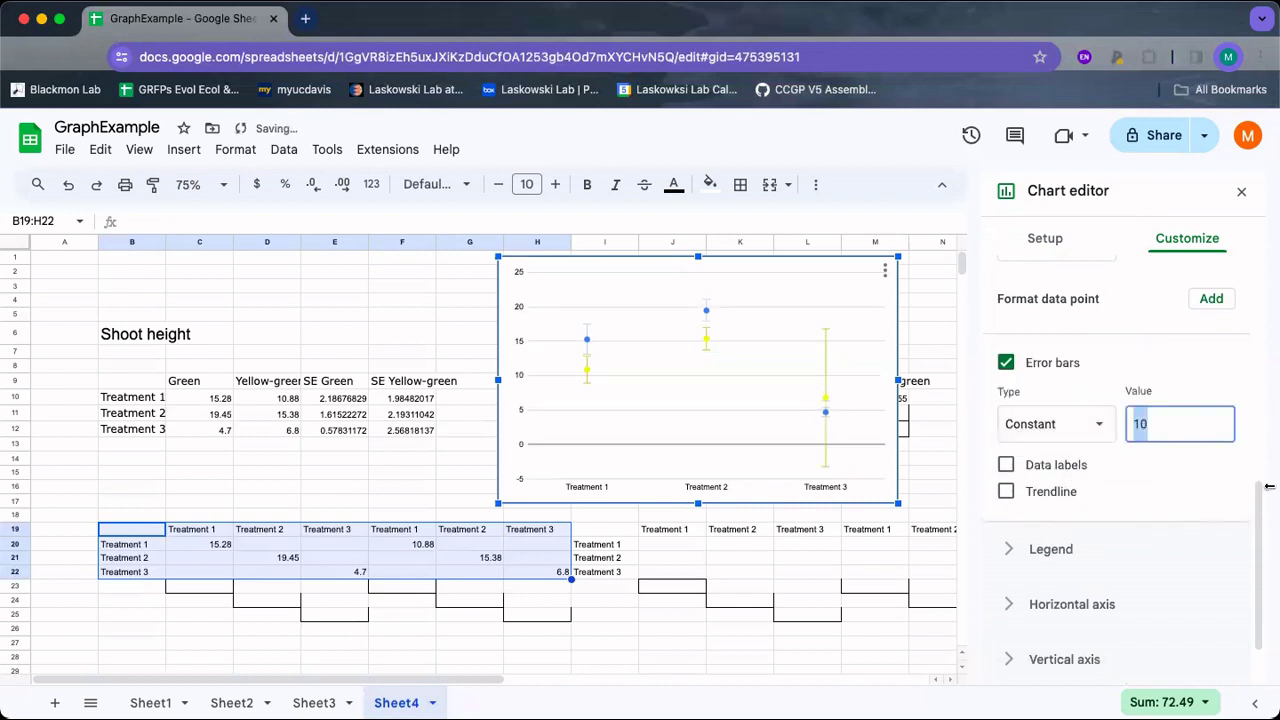
{"action": "key", "text": "BackSpace"}
{"action": "type", "text": "0"}
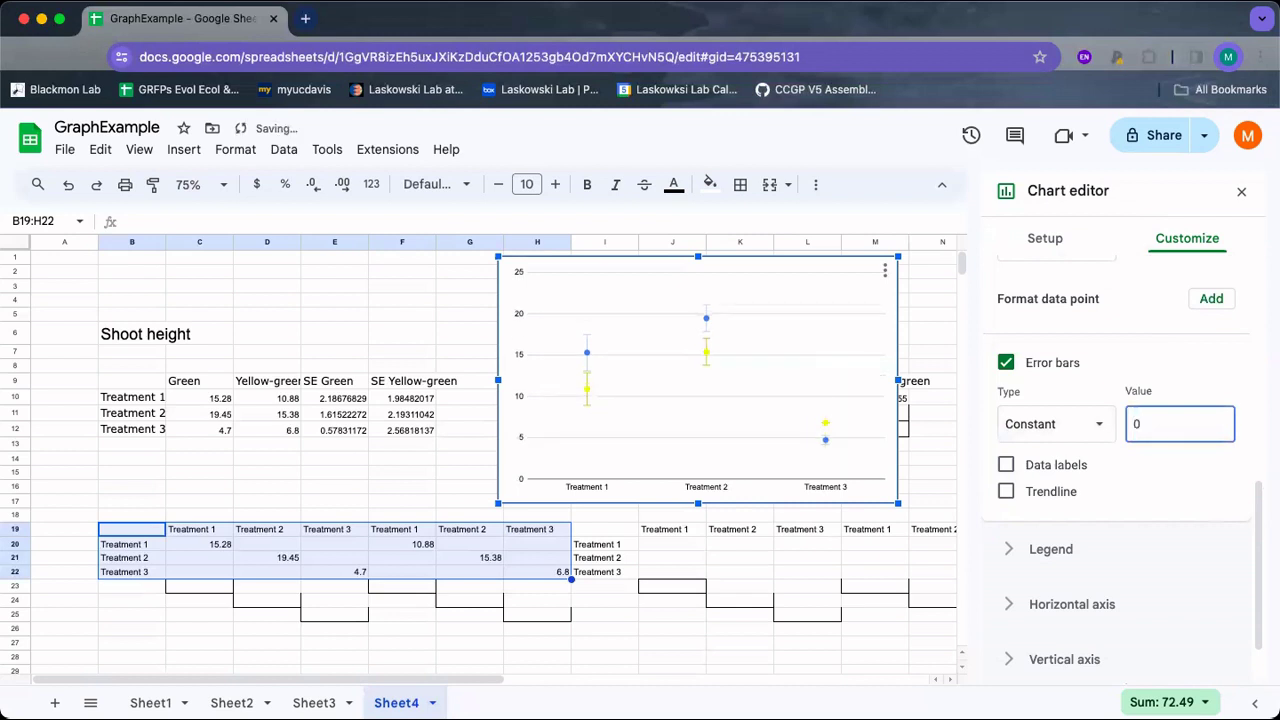
{"action": "type", "text": "2.57"}
{"action": "key", "text": "BackSpace"}
{"action": "key", "text": "BackSpace"}
{"action": "key", "text": "BackSpace"}
{"action": "key", "text": "BackSpace"}
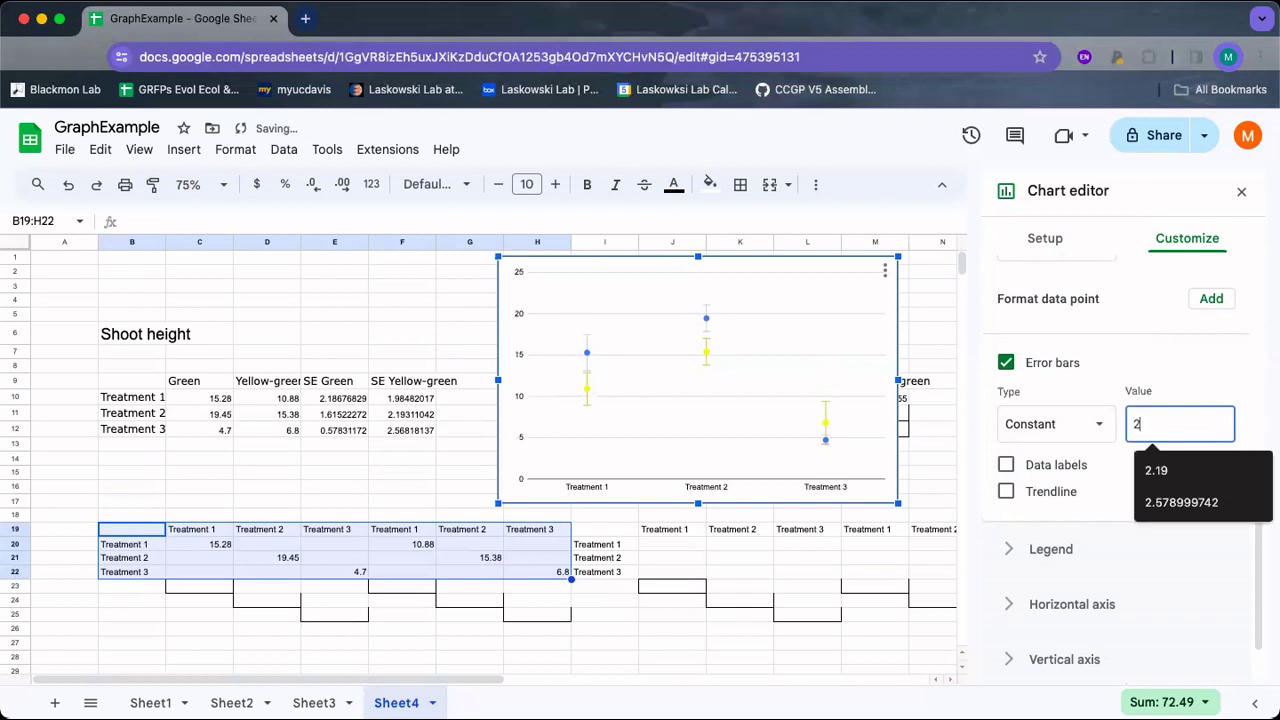
{"action": "type", "text": "2.57"}
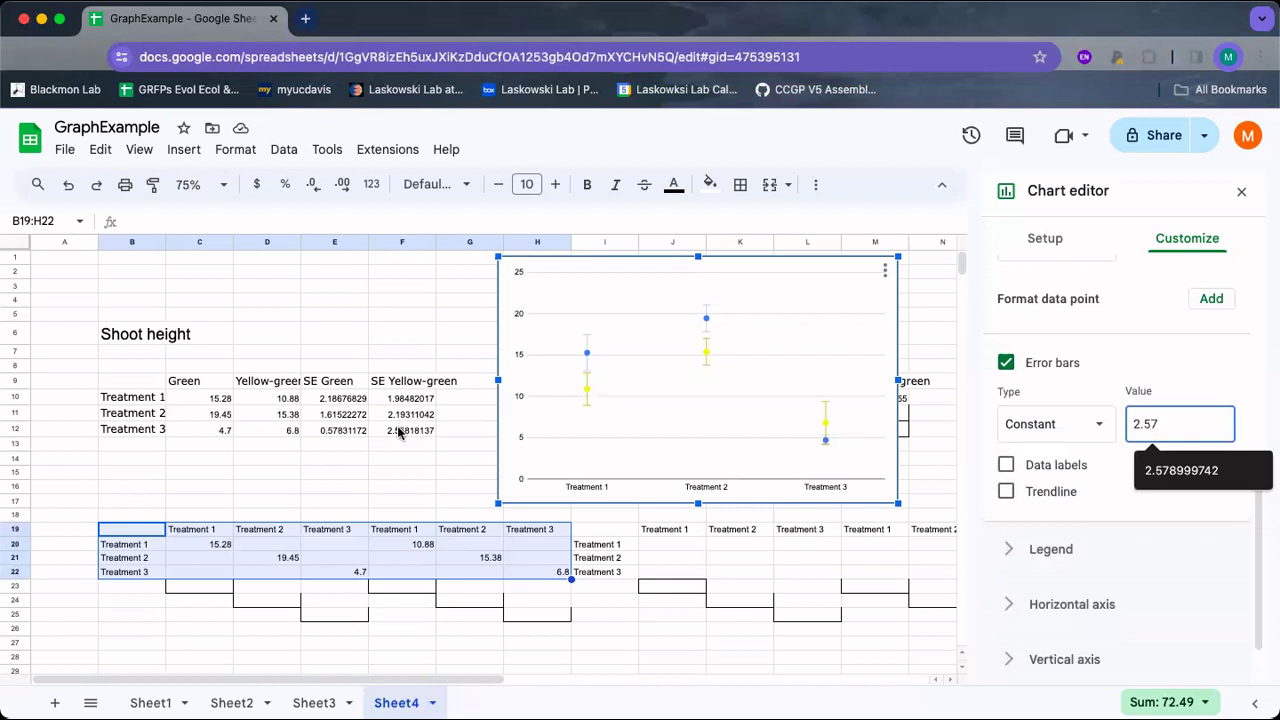
- Open the chart's subtitle text for editing
{"action": "scroll", "coordinate": [1120, 390], "scroll_direction": "up", "scroll_amount": 5}
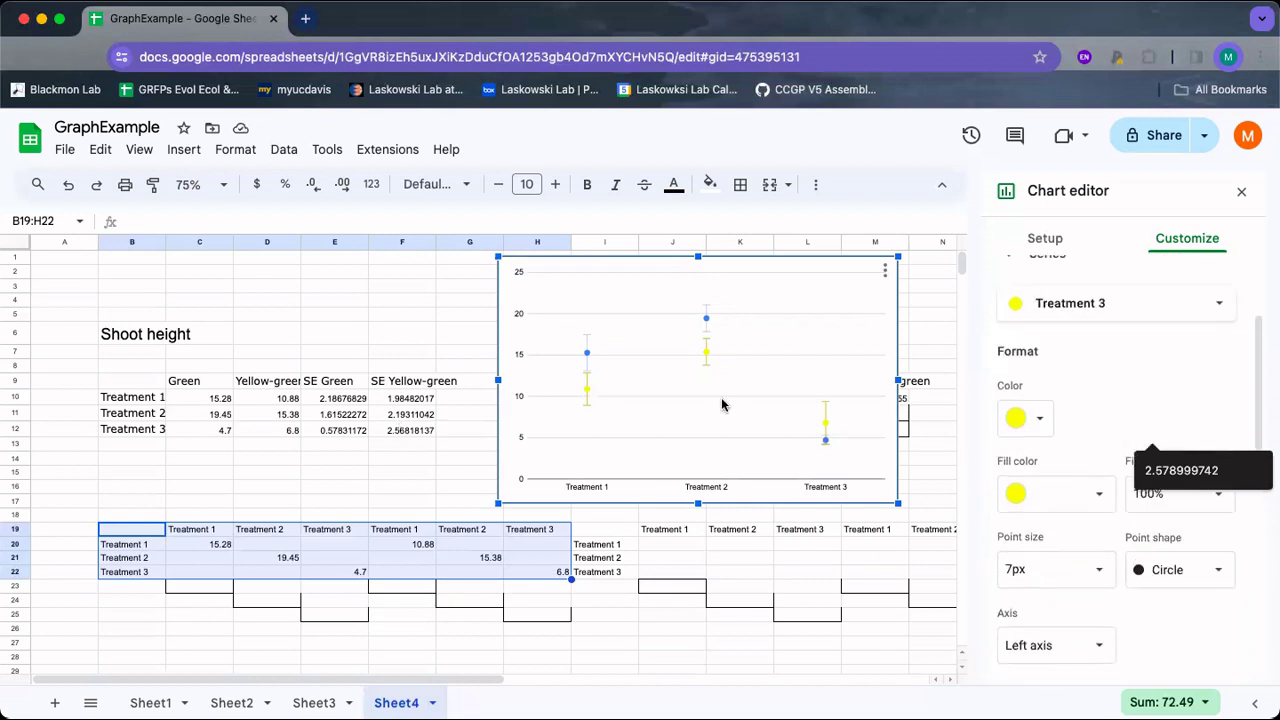
{"action": "left_click", "coordinate": [771, 338]}
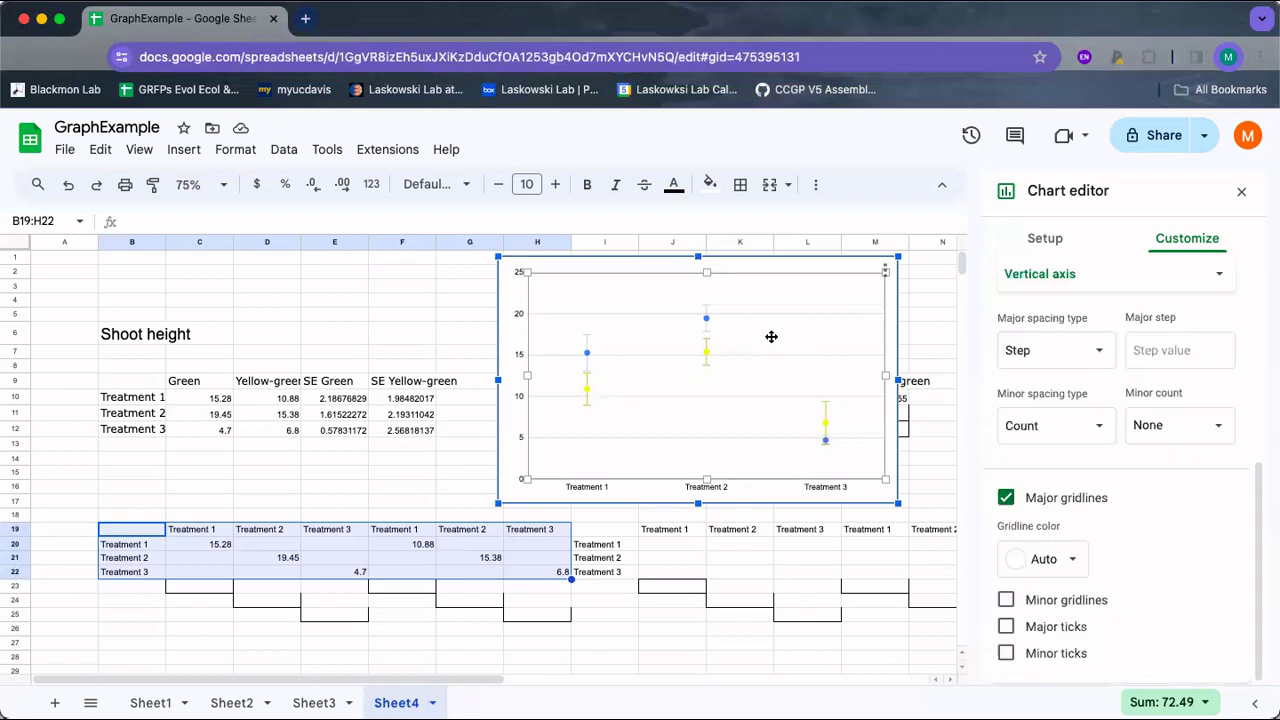
{"action": "scroll", "coordinate": [1146, 391], "scroll_direction": "up", "scroll_amount": 5}
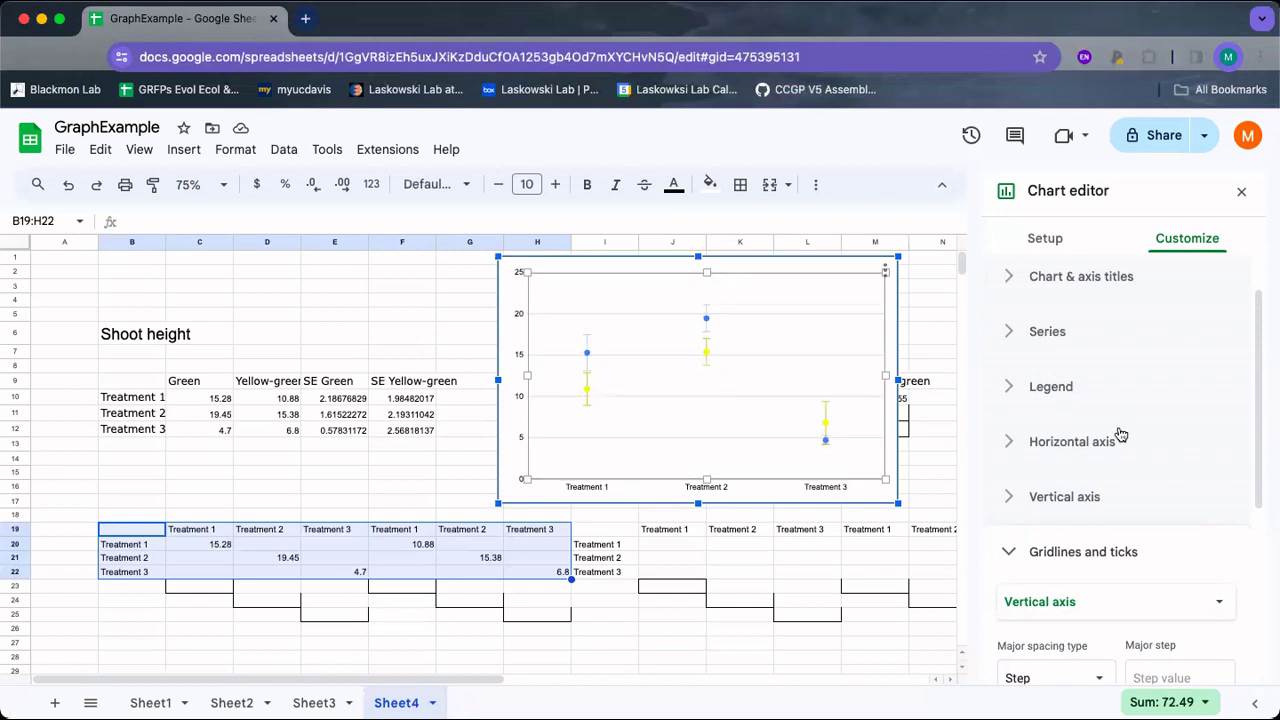
{"action": "left_click", "coordinate": [1051, 286]}
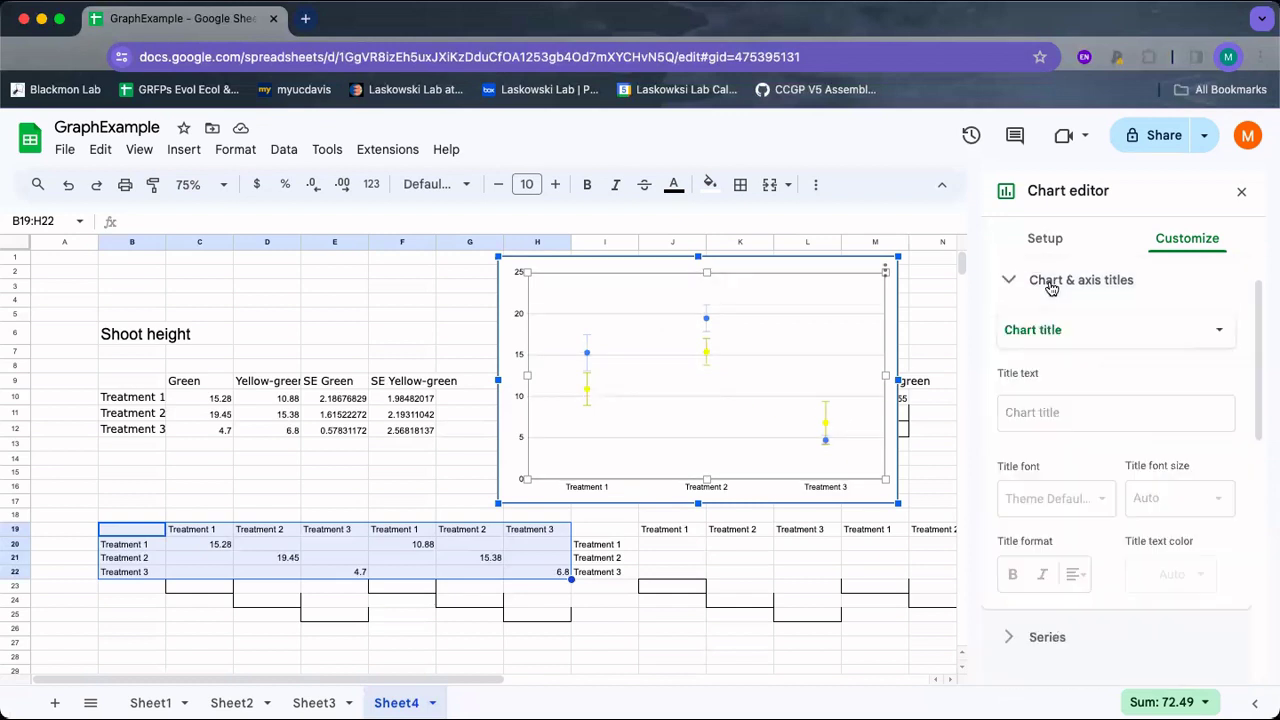
{"action": "left_click", "coordinate": [1070, 346]}
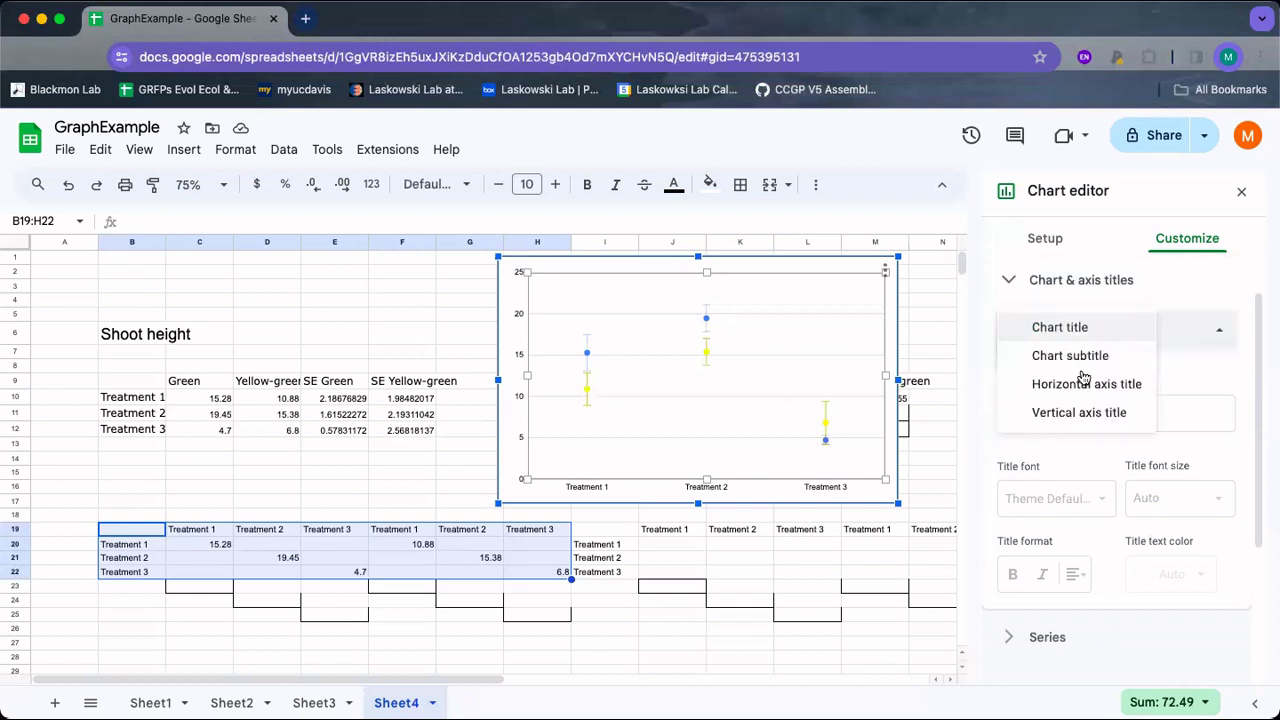
{"action": "left_click", "coordinate": [1080, 360]}
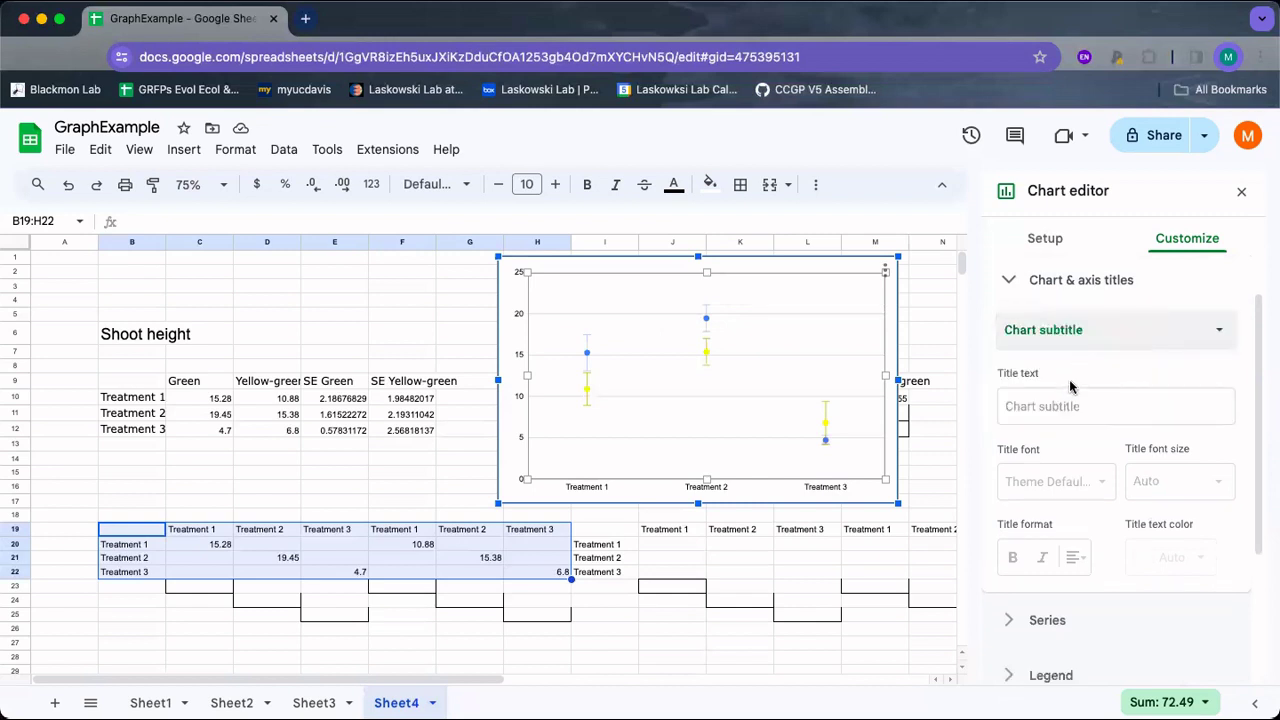
{"action": "left_click", "coordinate": [1052, 406]}
{"action": "type", "text": "Bl"}
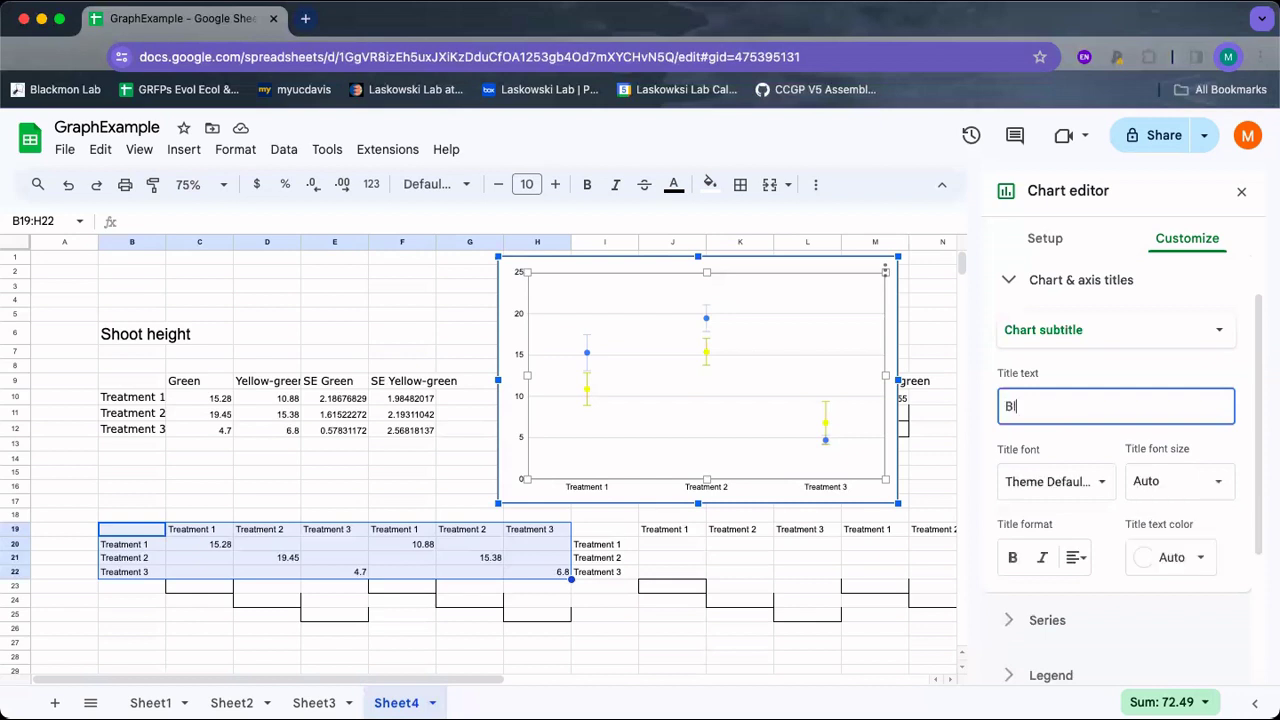
{"action": "type", "text": "ue"}
{"action": "key", "text": "BackSpace"}
{"action": "key", "text": "BackSpace"}
{"action": "key", "text": "BackSpace"}
{"action": "key", "text": "BackSpace"}
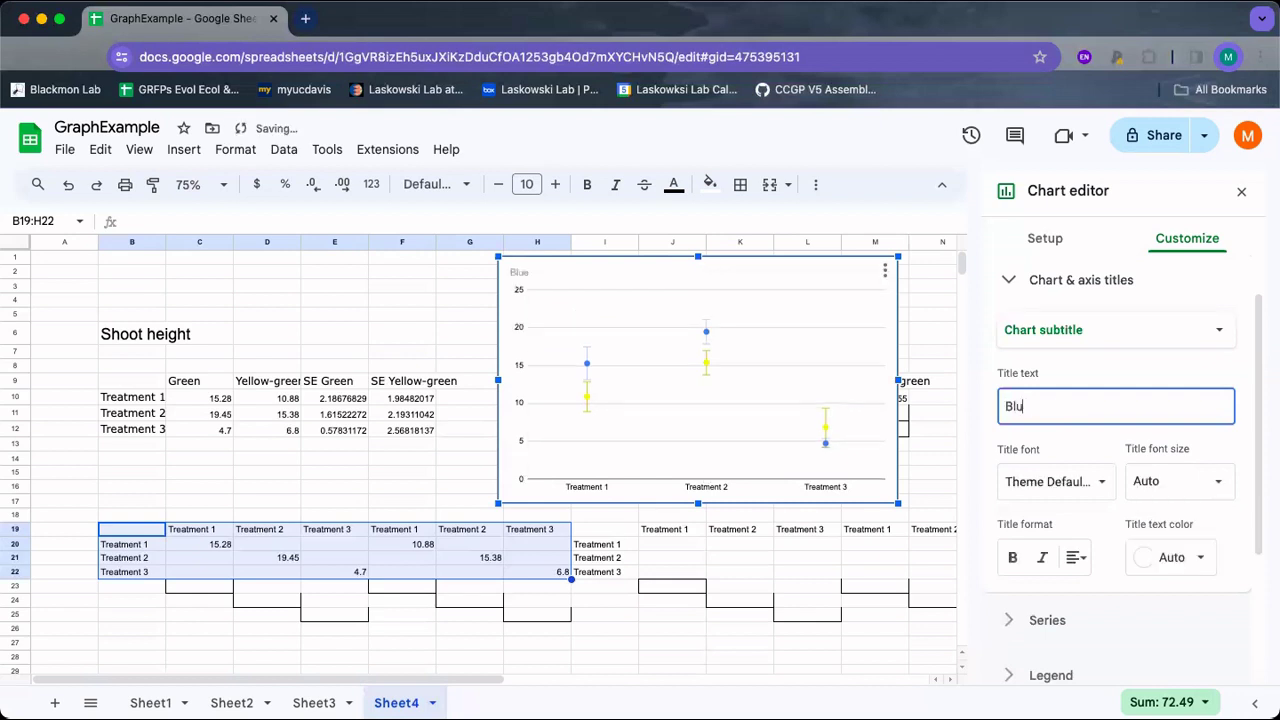
{"action": "type", "text": "G"}
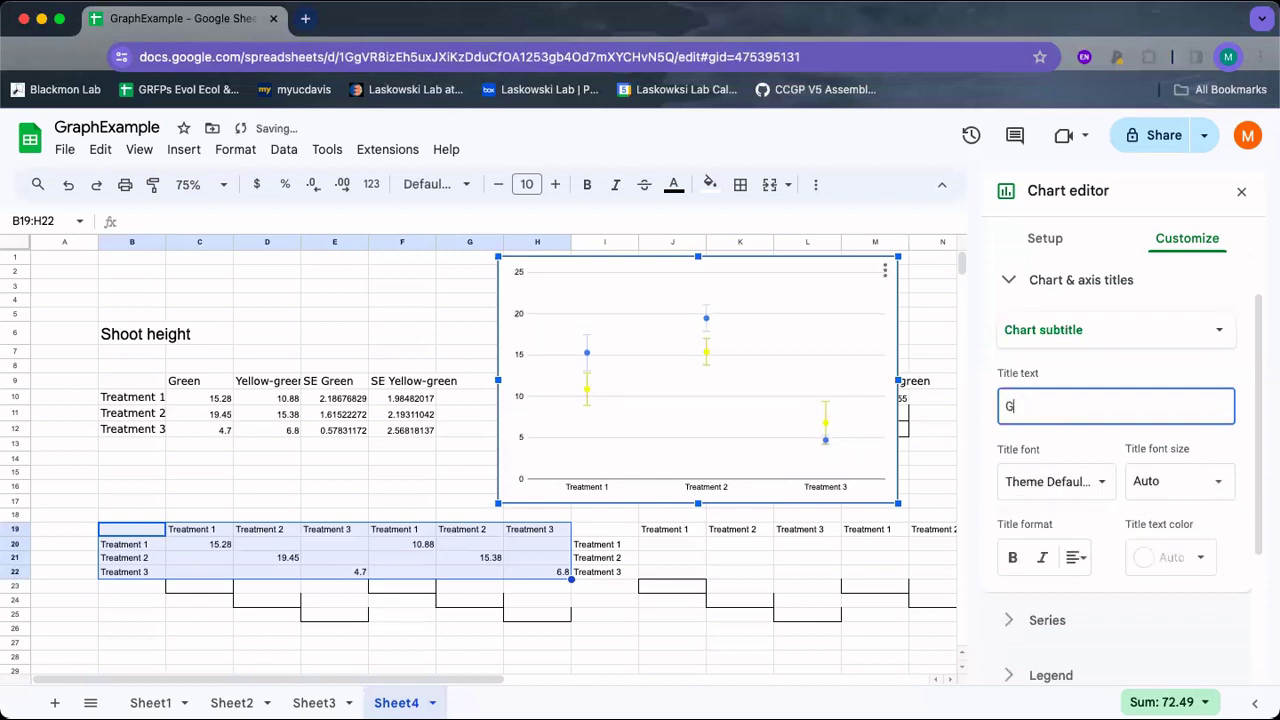
{"action": "type", "text": "ree"}
{"action": "key", "text": "BackSpace"}
{"action": "key", "text": "BackSpace"}
{"action": "key", "text": "BackSpace"}
{"action": "key", "text": "BackSpace"}
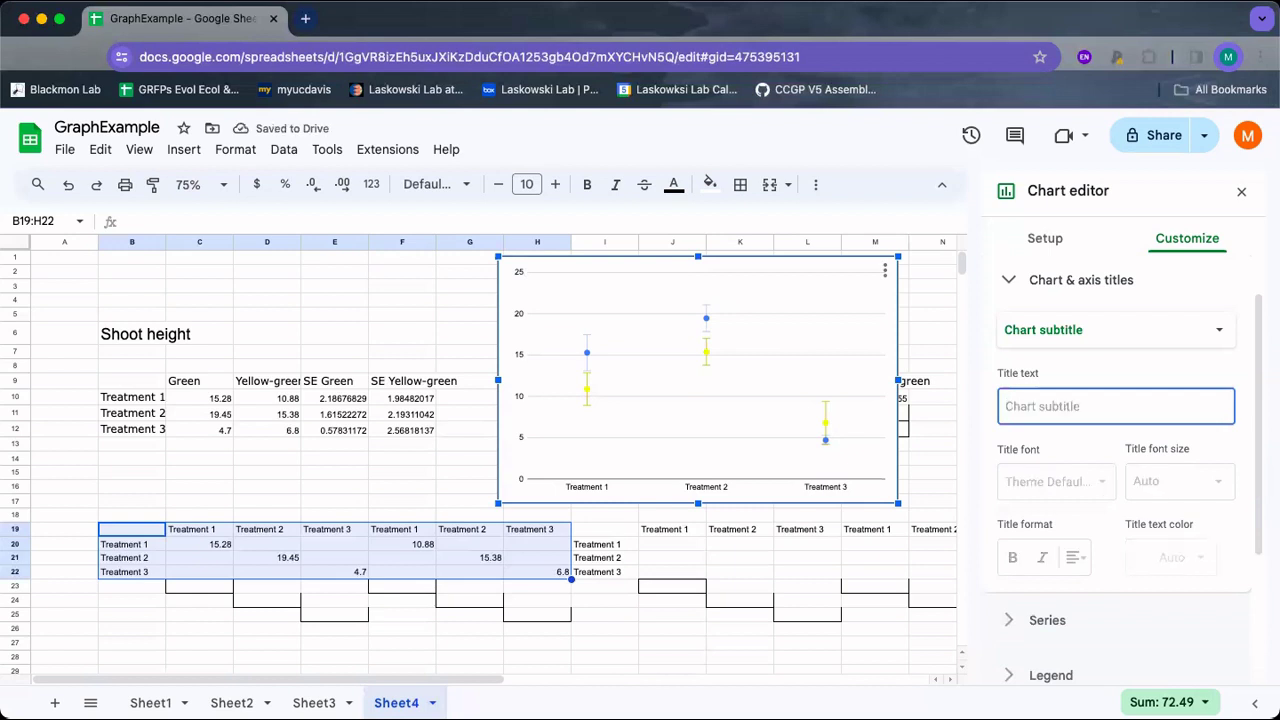
- Enter "Green morph: blue, Yellow-Green morph: yellow" as the chart subtitle to explain the point colours
{"action": "type", "text": "Green morp"}
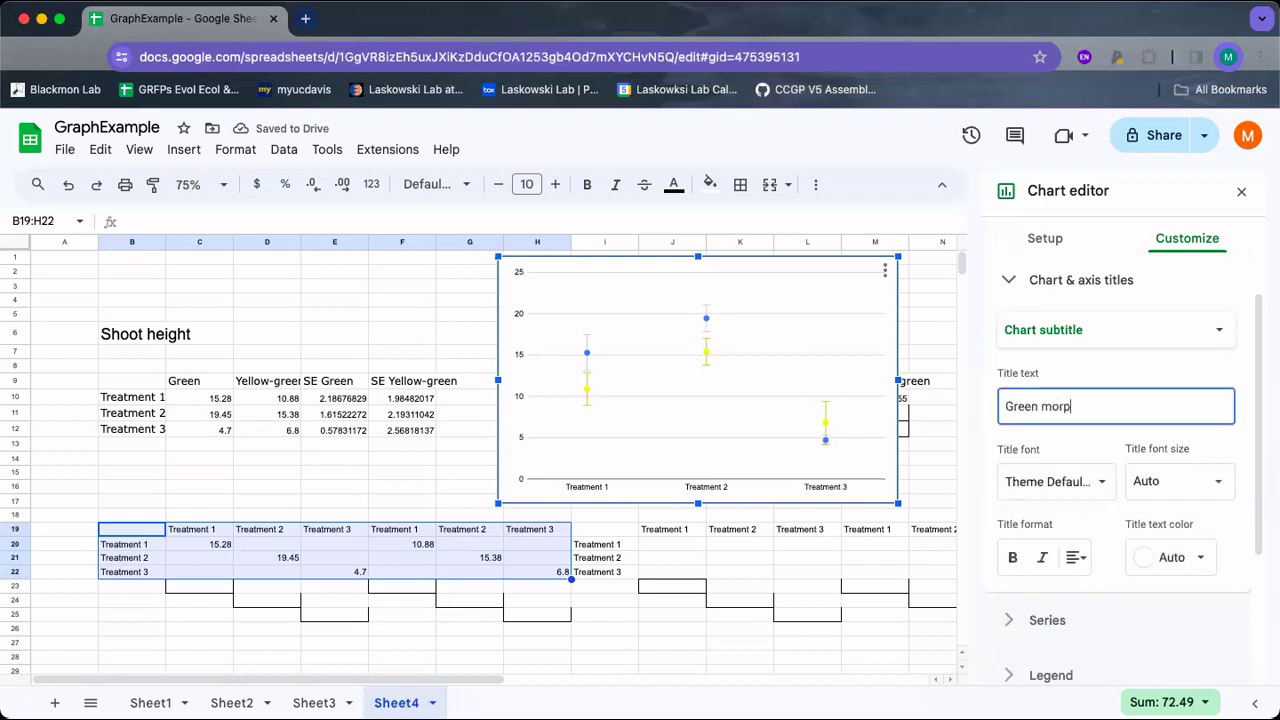
{"action": "type", "text": "h Blue"}
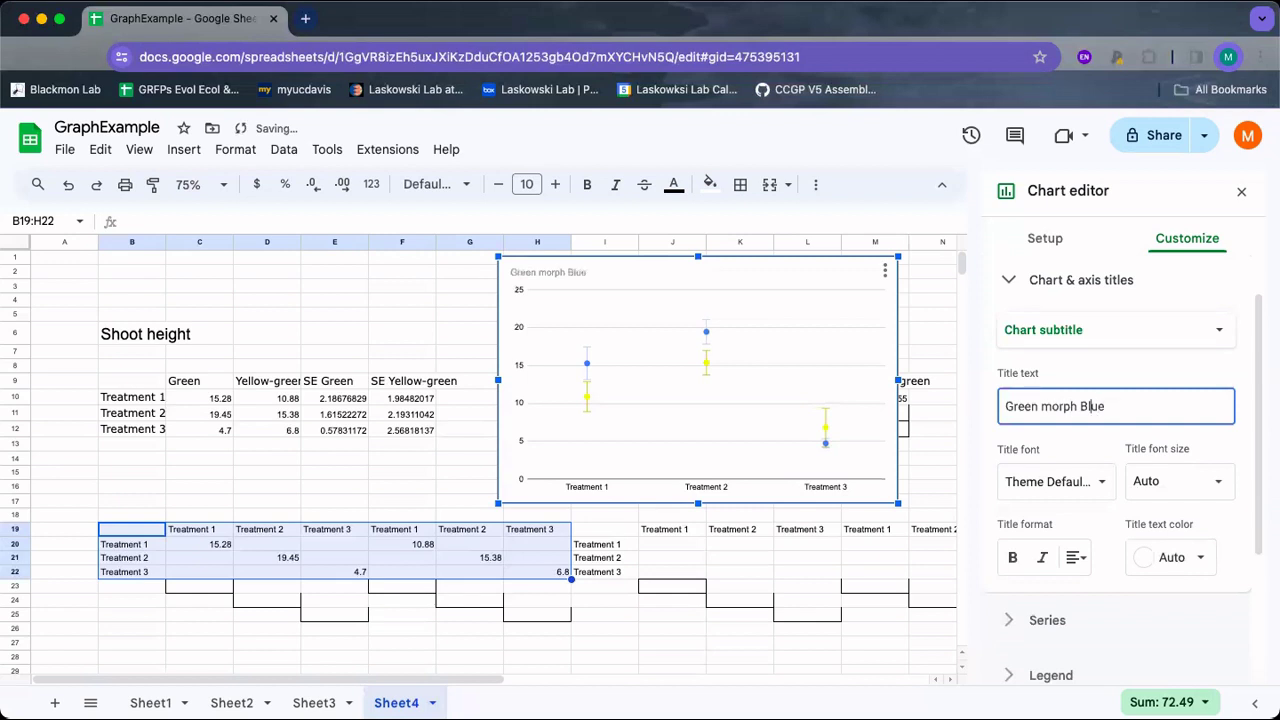
{"action": "key", "text": "BackSpace"}
{"action": "type", "text": ":"}
{"action": "key", "text": "BackSpace"}
{"action": "key", "text": "BackSpace"}
{"action": "key", "text": "BackSpace"}
{"action": "type", "text": "blue"}
{"action": "key", "text": "BackSpace"}
{"action": "key", "text": "BackSpace"}
{"action": "key", "text": "BackSpace"}
{"action": "key", "text": "BackSpace"}
{"action": "type", "text": "blue, Yeloow"}
{"action": "key", "text": "BackSpace"}
{"action": "key", "text": "BackSpace"}
{"action": "key", "text": "BackSpace"}
{"action": "type", "text": "low-Green"}
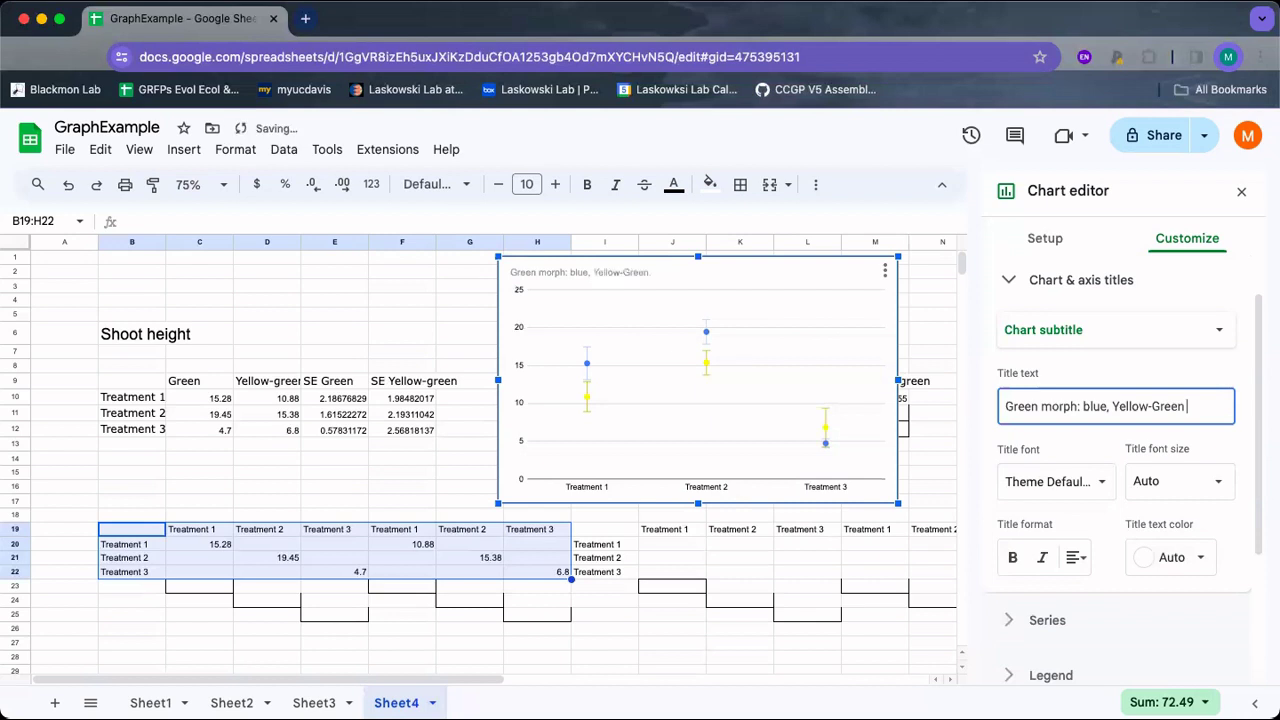
{"action": "type", "text": " mor"}
{"action": "key", "text": "BackSpace"}
{"action": "key", "text": "BackSpace"}
{"action": "key", "text": "BackSpace"}
{"action": "key", "text": "BackSpace"}
{"action": "type", "text": "morph: "}
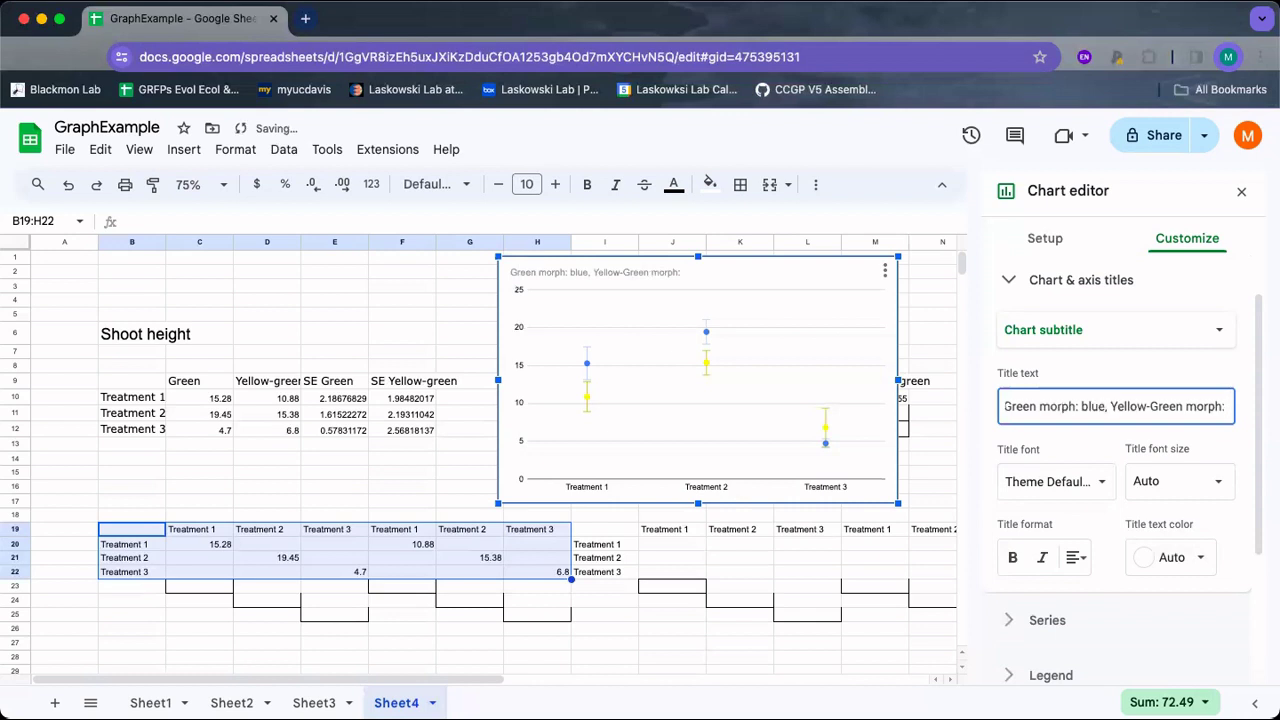
{"action": "type", "text": "yellow"}
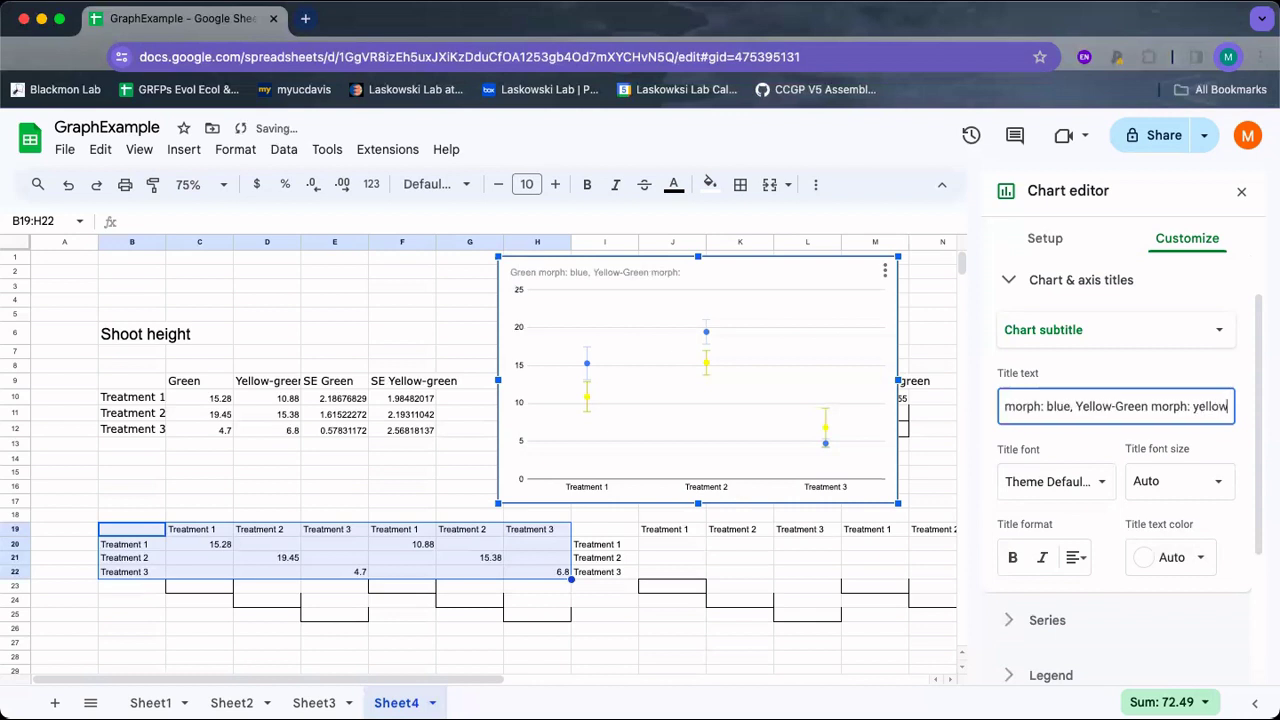
{"action": "left_click", "coordinate": [1127, 365]}
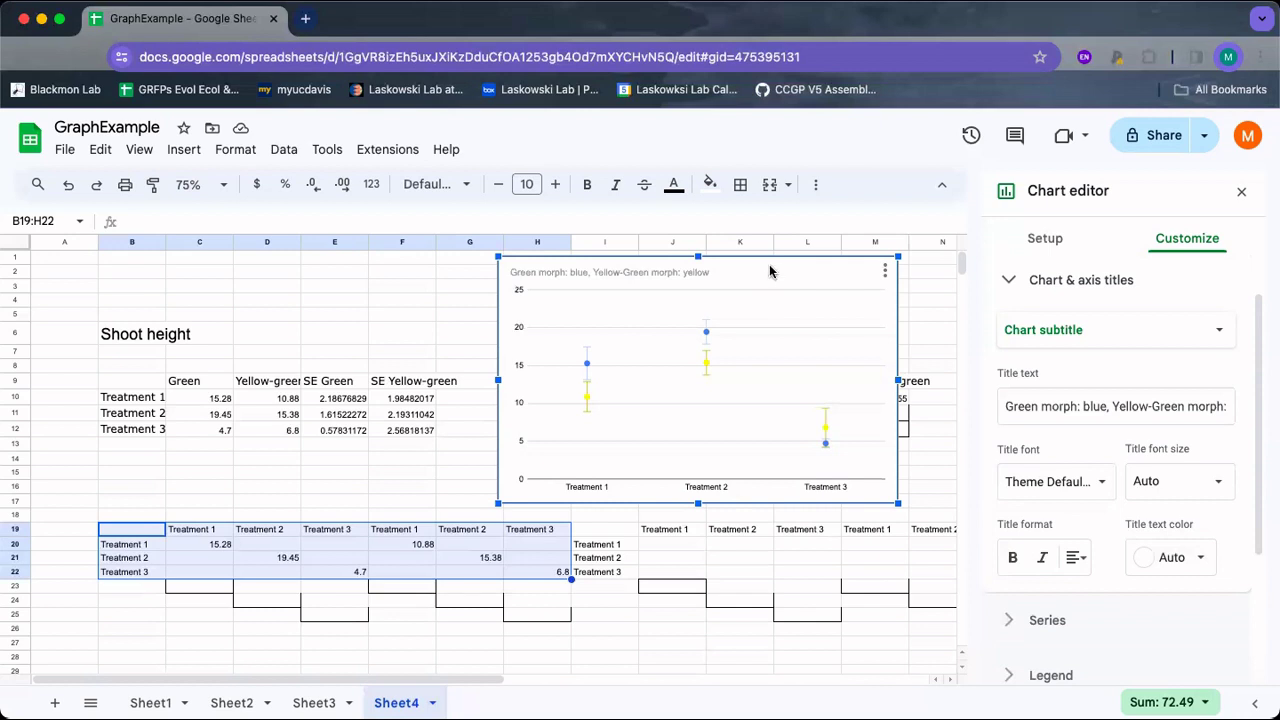
{"action": "scroll", "coordinate": [1141, 408], "scroll_direction": "down", "scroll_amount": 3}
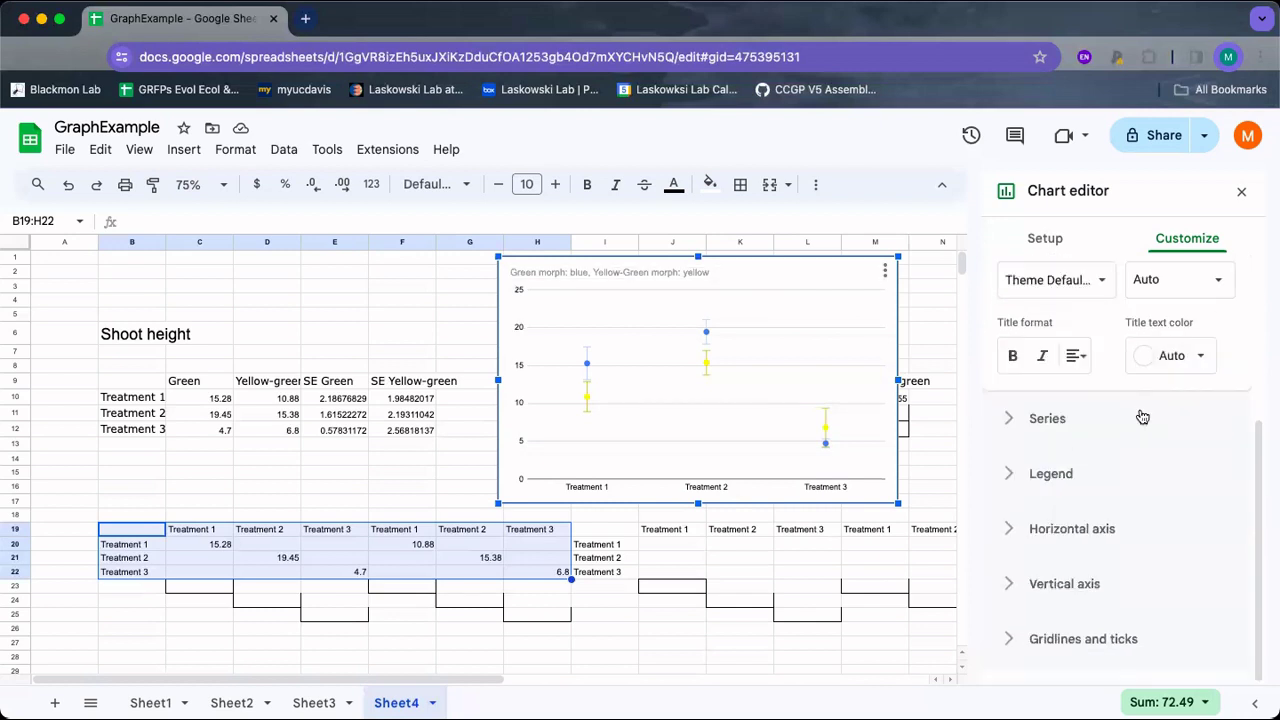
- Review the yellow Treatment 3 series' formatting, including the available error bar types, without changing anything
{"action": "left_click", "coordinate": [1077, 416]}
{"action": "scroll", "coordinate": [1077, 416], "scroll_direction": "down", "scroll_amount": 5}
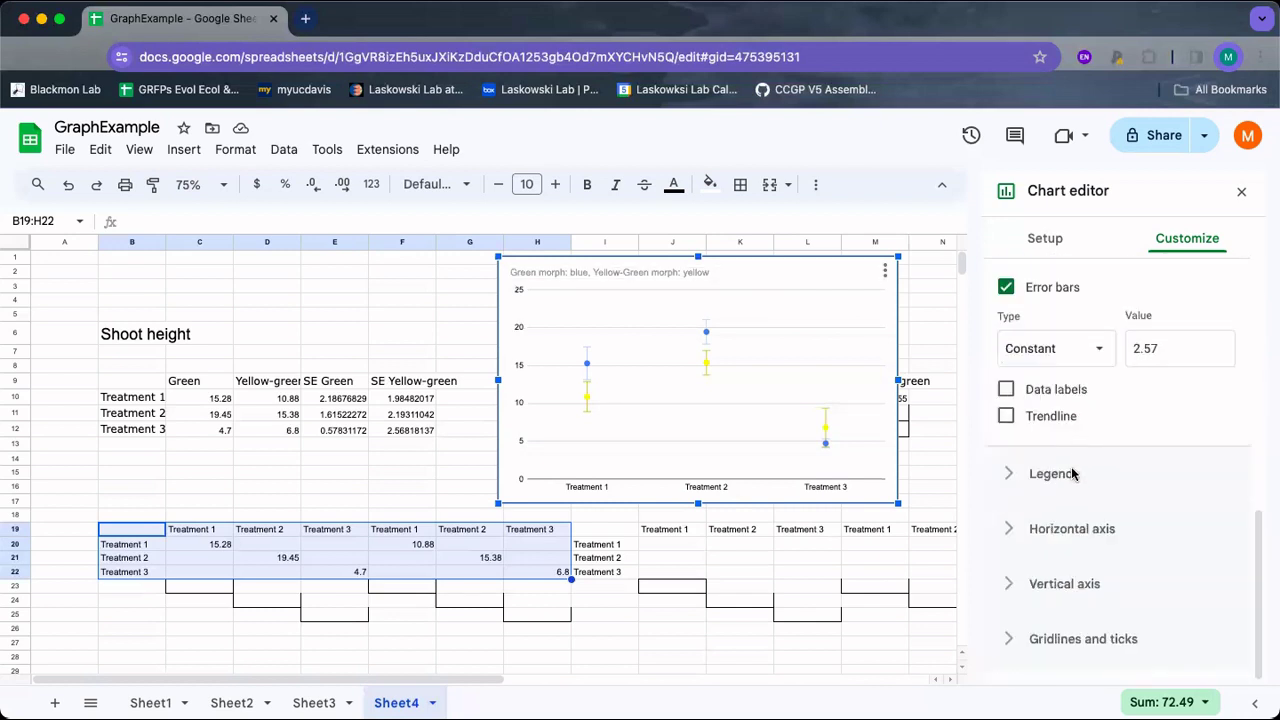
{"action": "scroll", "coordinate": [1046, 405], "scroll_direction": "up", "scroll_amount": 1}
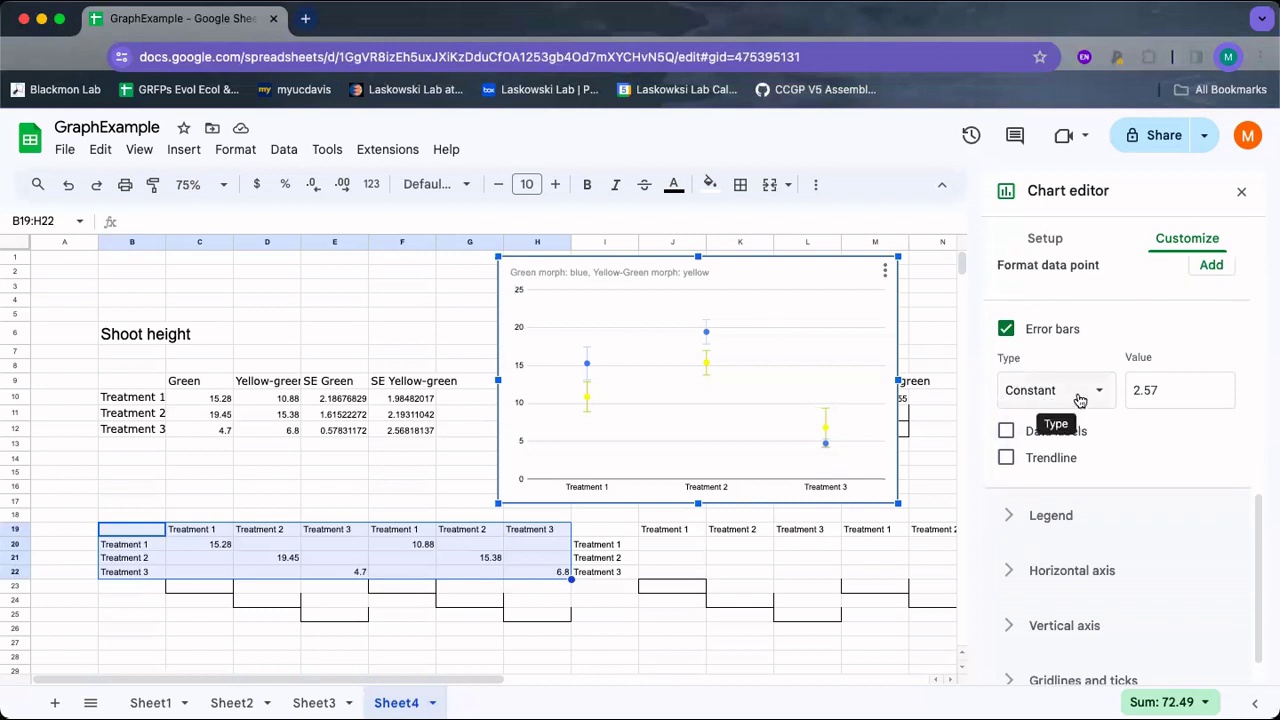
{"action": "left_click", "coordinate": [1080, 400]}
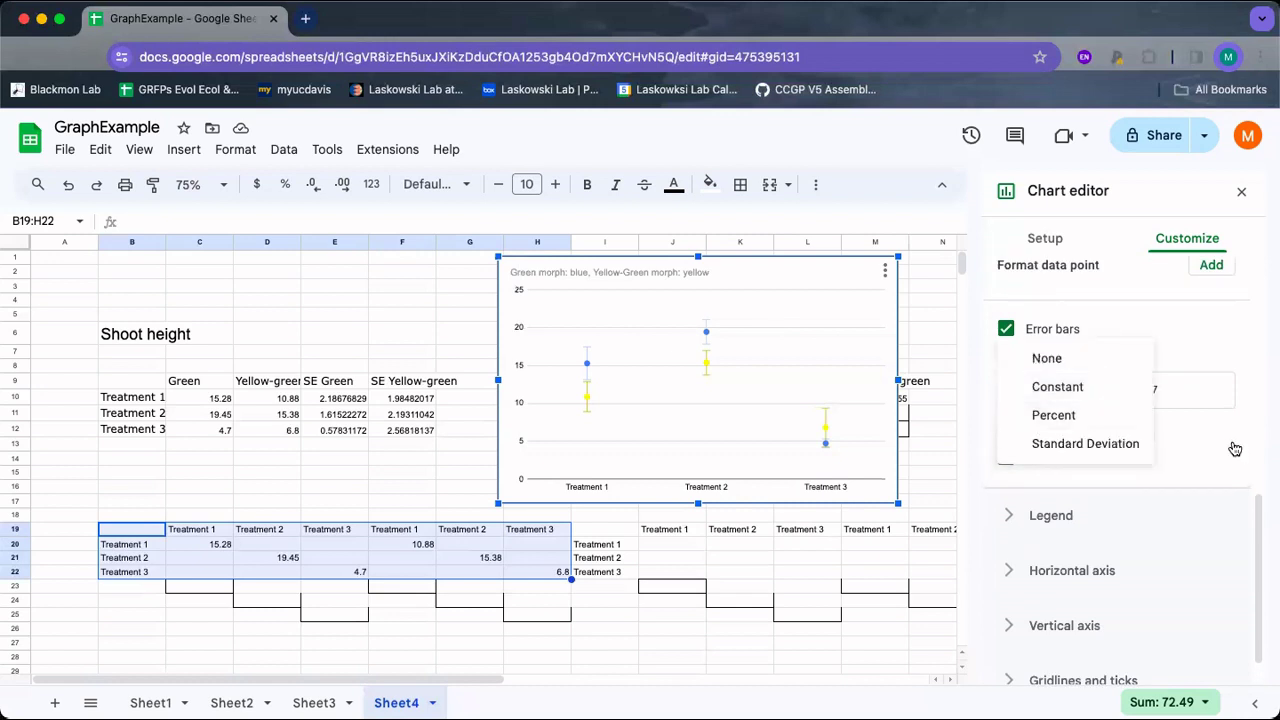
{"action": "left_click", "coordinate": [1256, 360]}
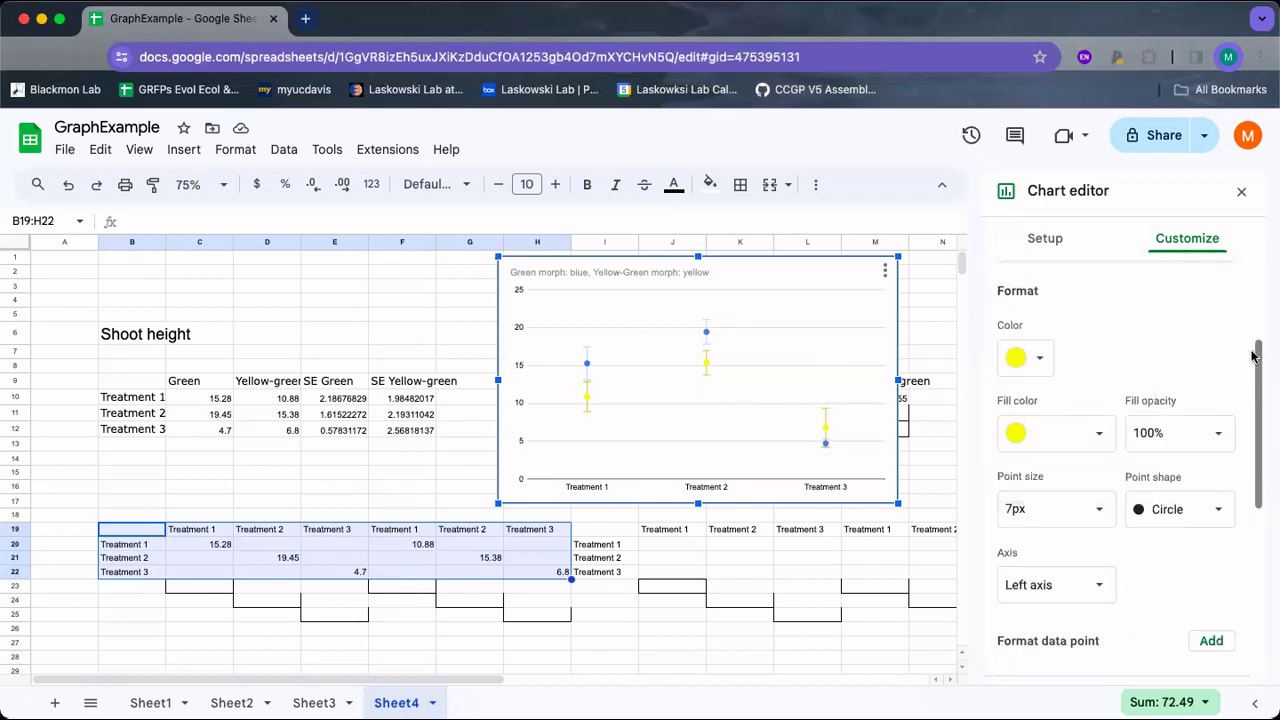
{"action": "scroll", "coordinate": [1256, 356], "scroll_direction": "up", "scroll_amount": 1}
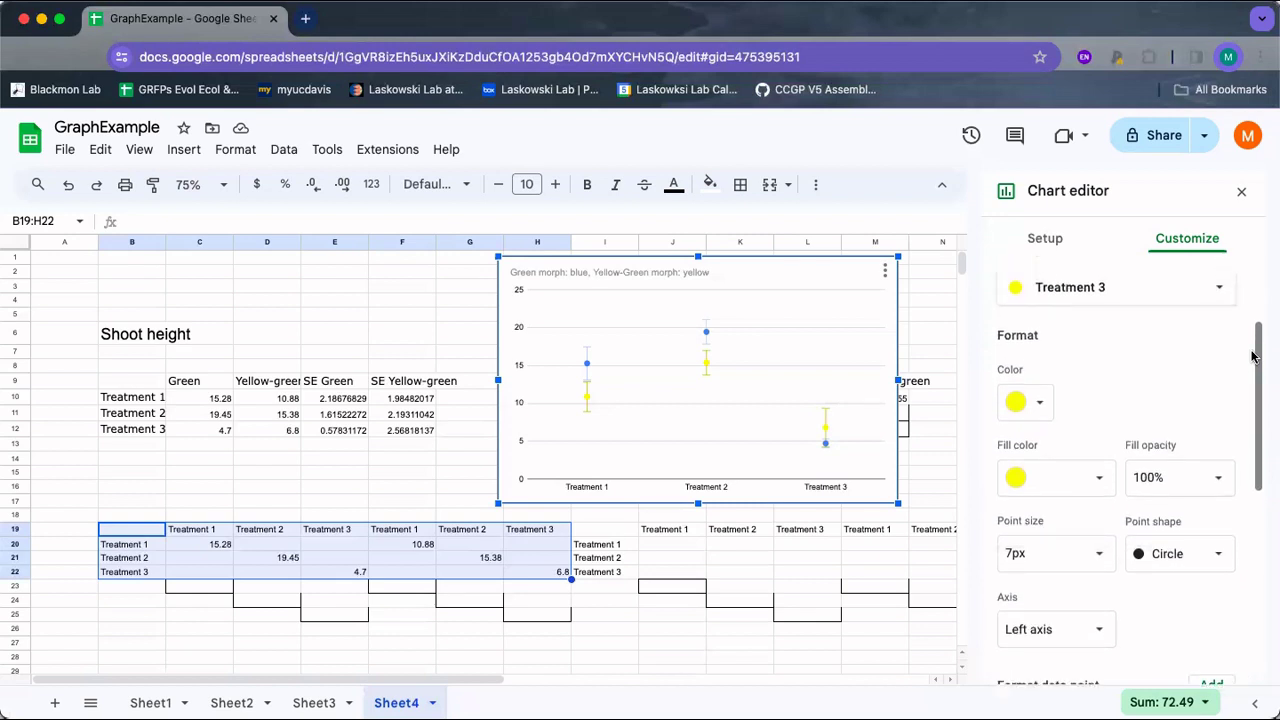
{"action": "scroll", "coordinate": [1253, 356], "scroll_direction": "up", "scroll_amount": 3}
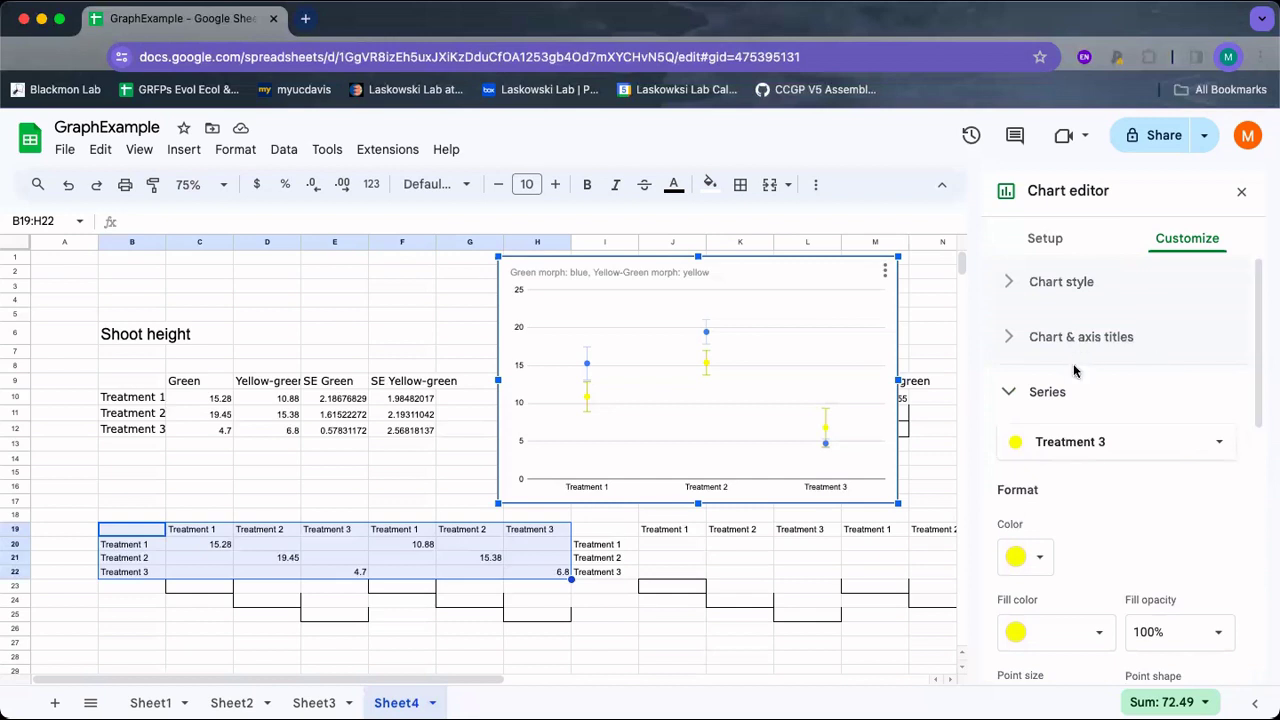